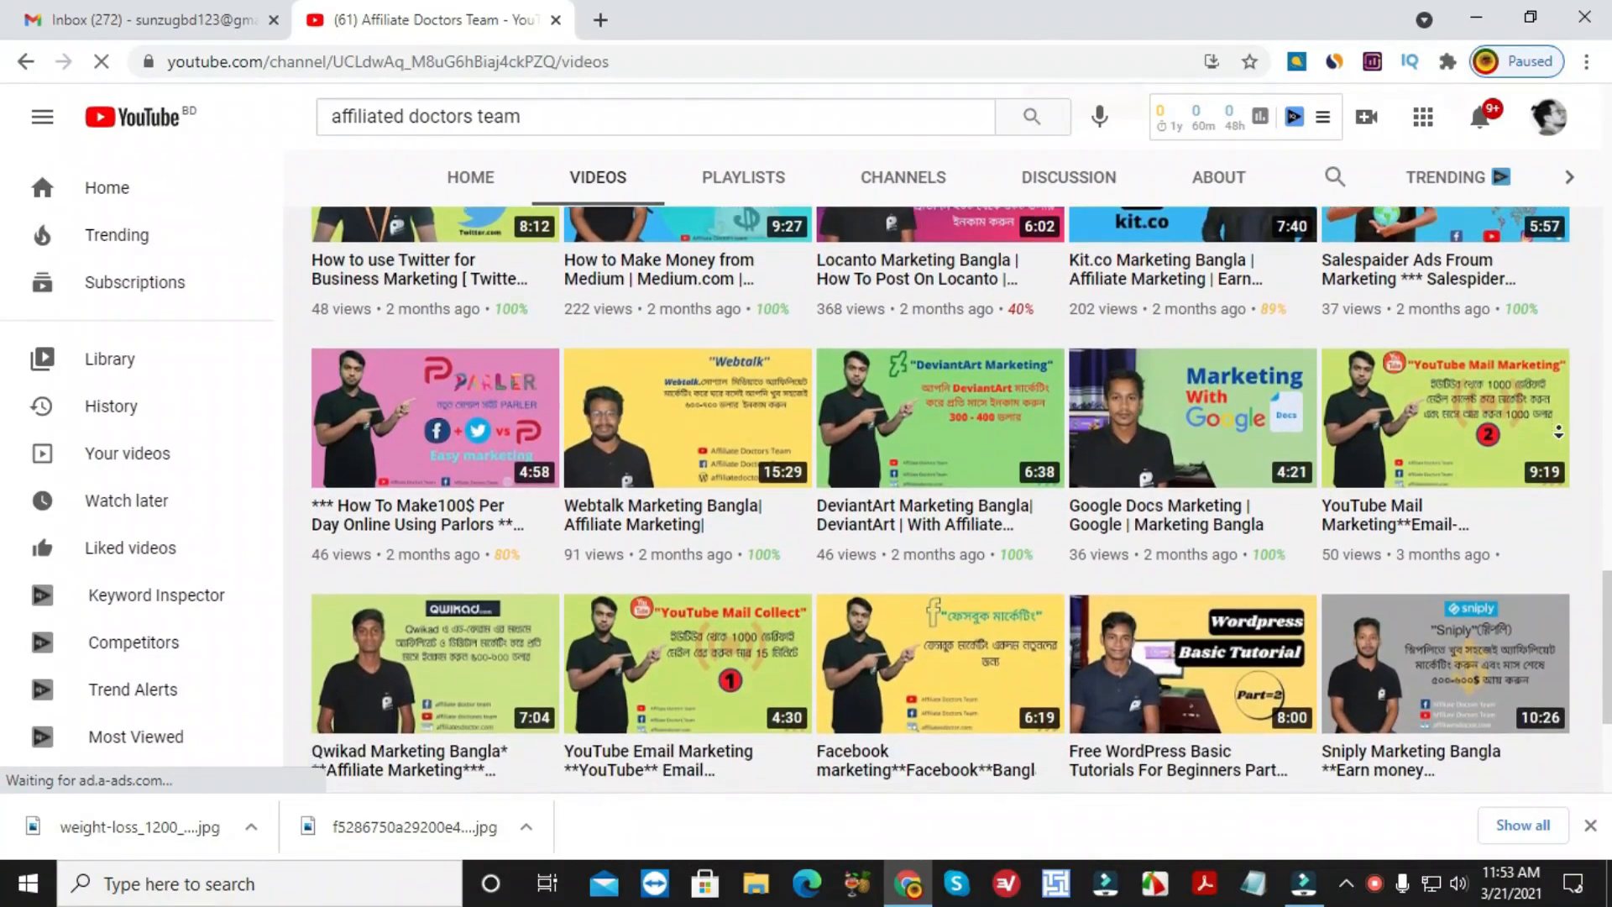
Run a Google search for 'tumblr' in a new browser tab.
scroll(1558, 430, "down", 1)
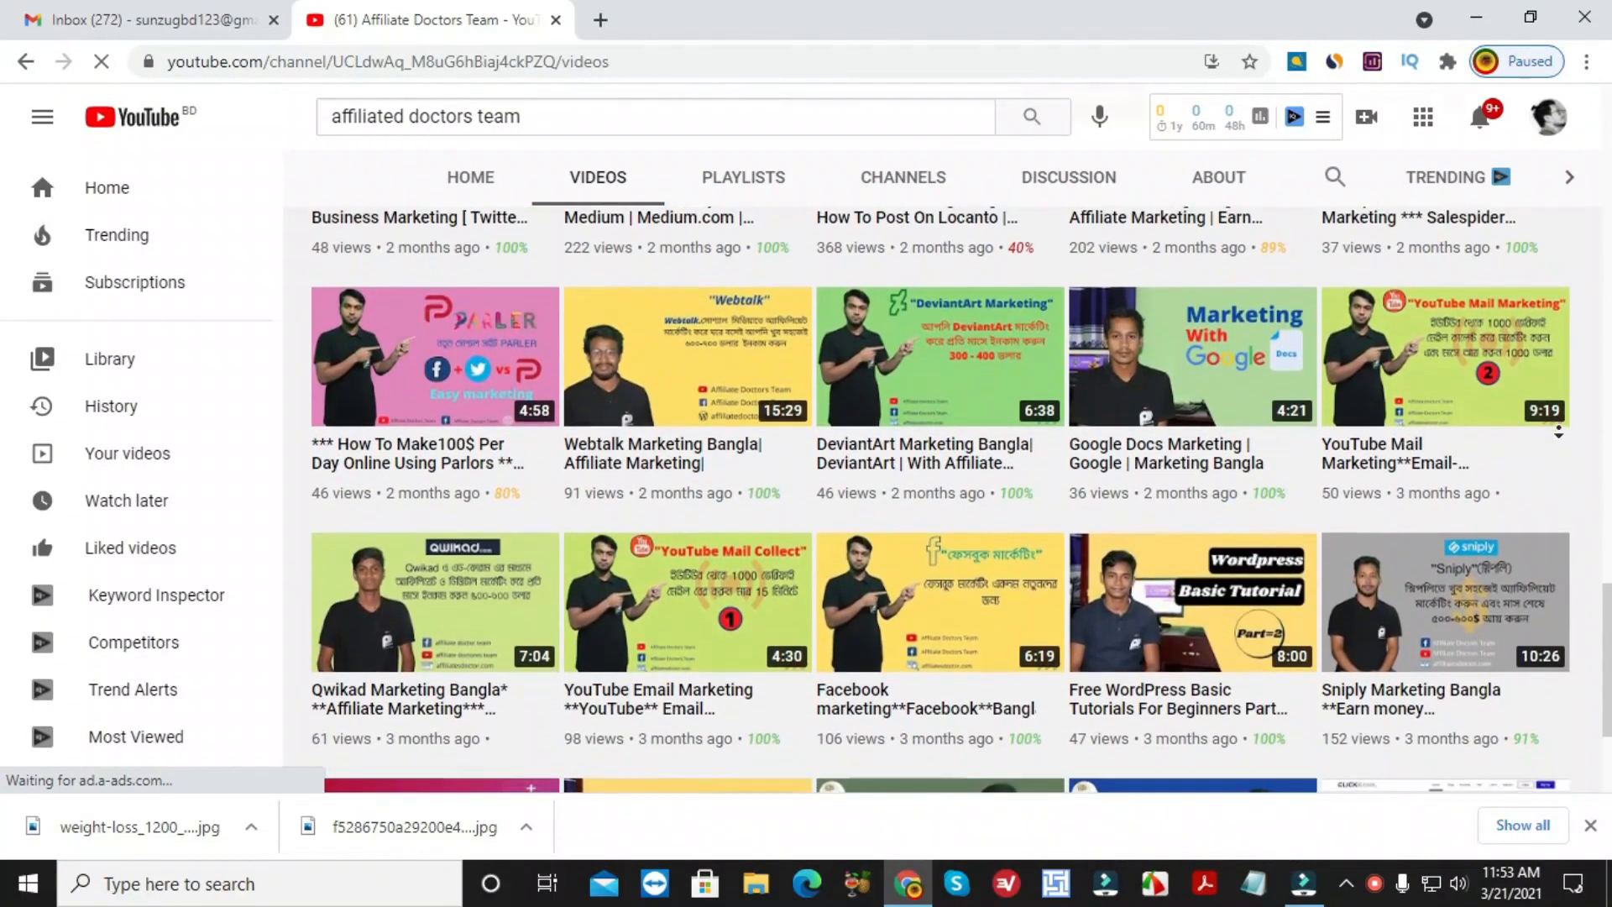
scroll(1559, 430, "down", 1)
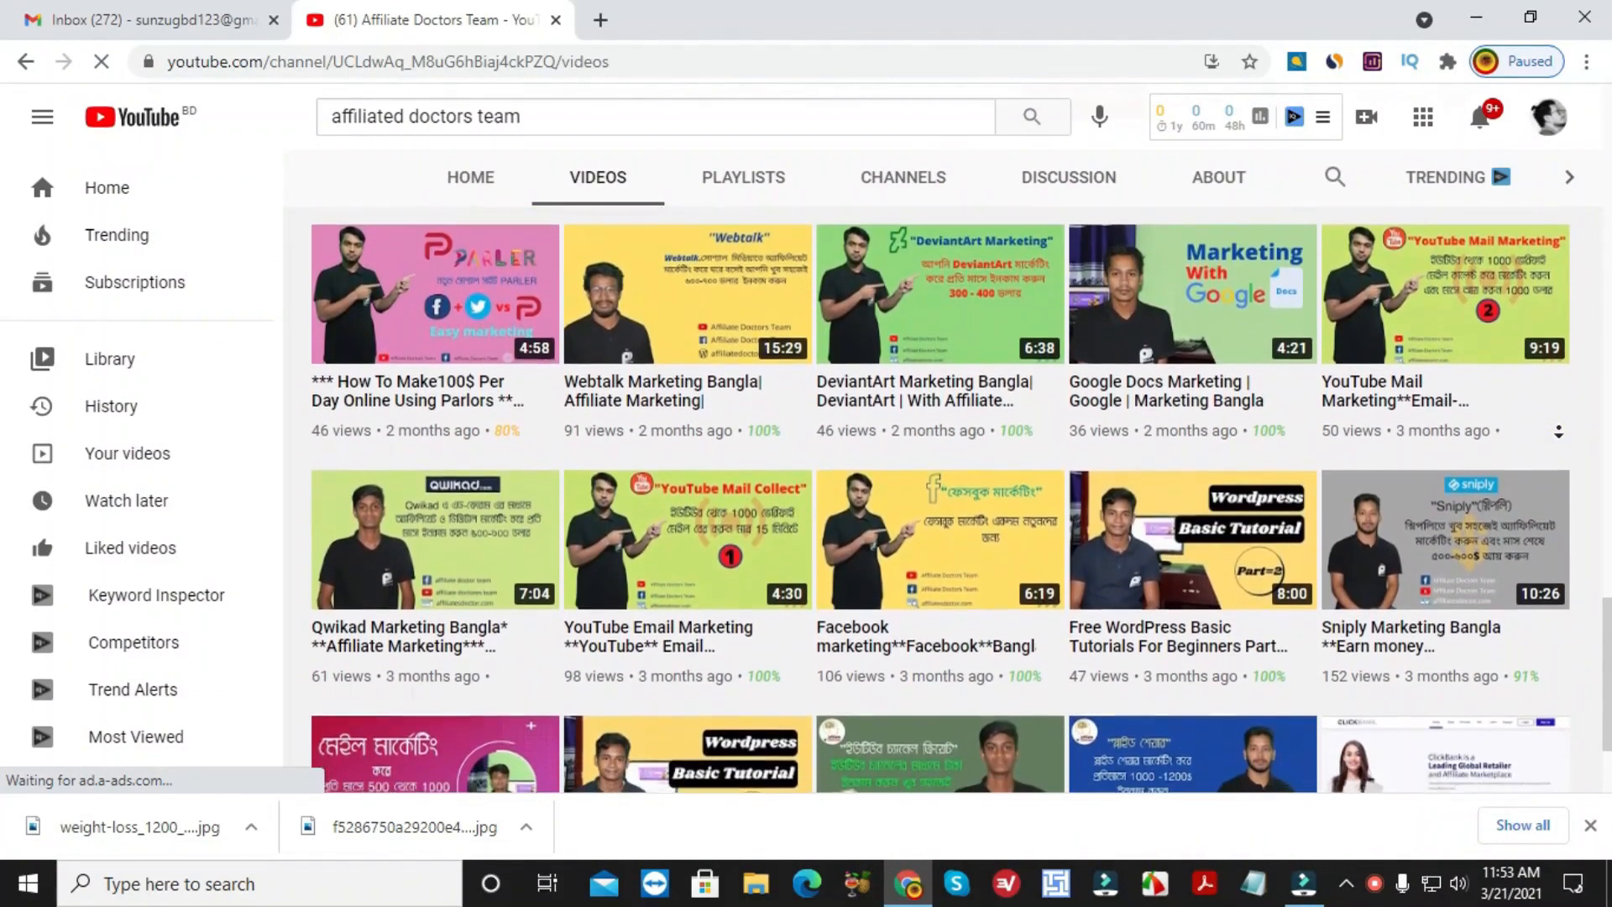
scroll(1558, 429, "down", 2)
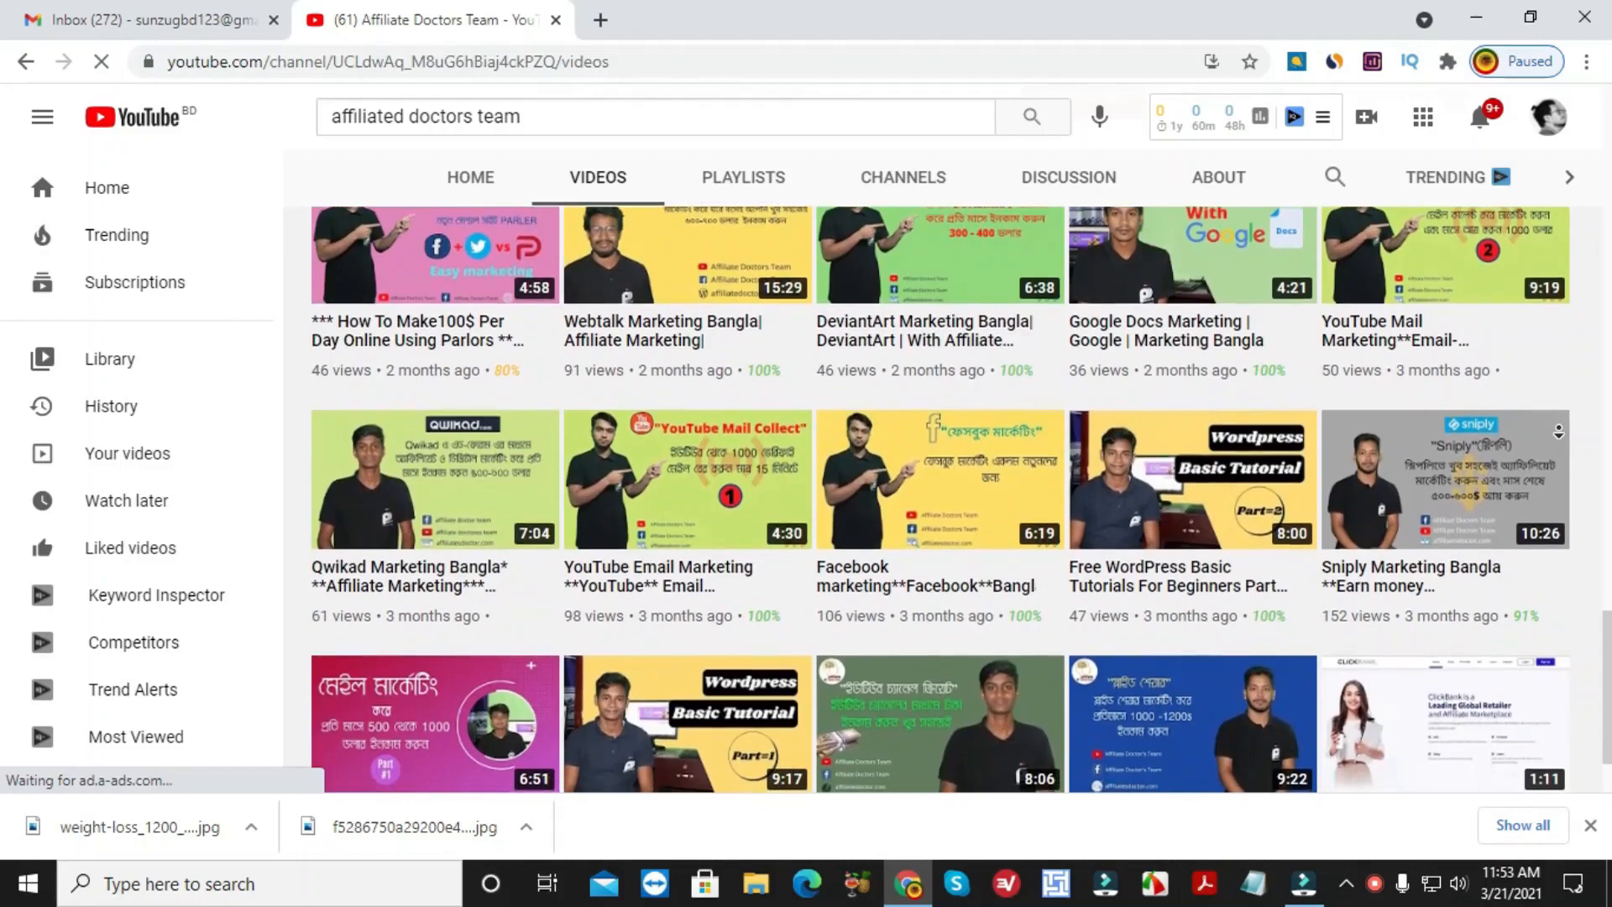
scroll(1558, 430, "down", 1)
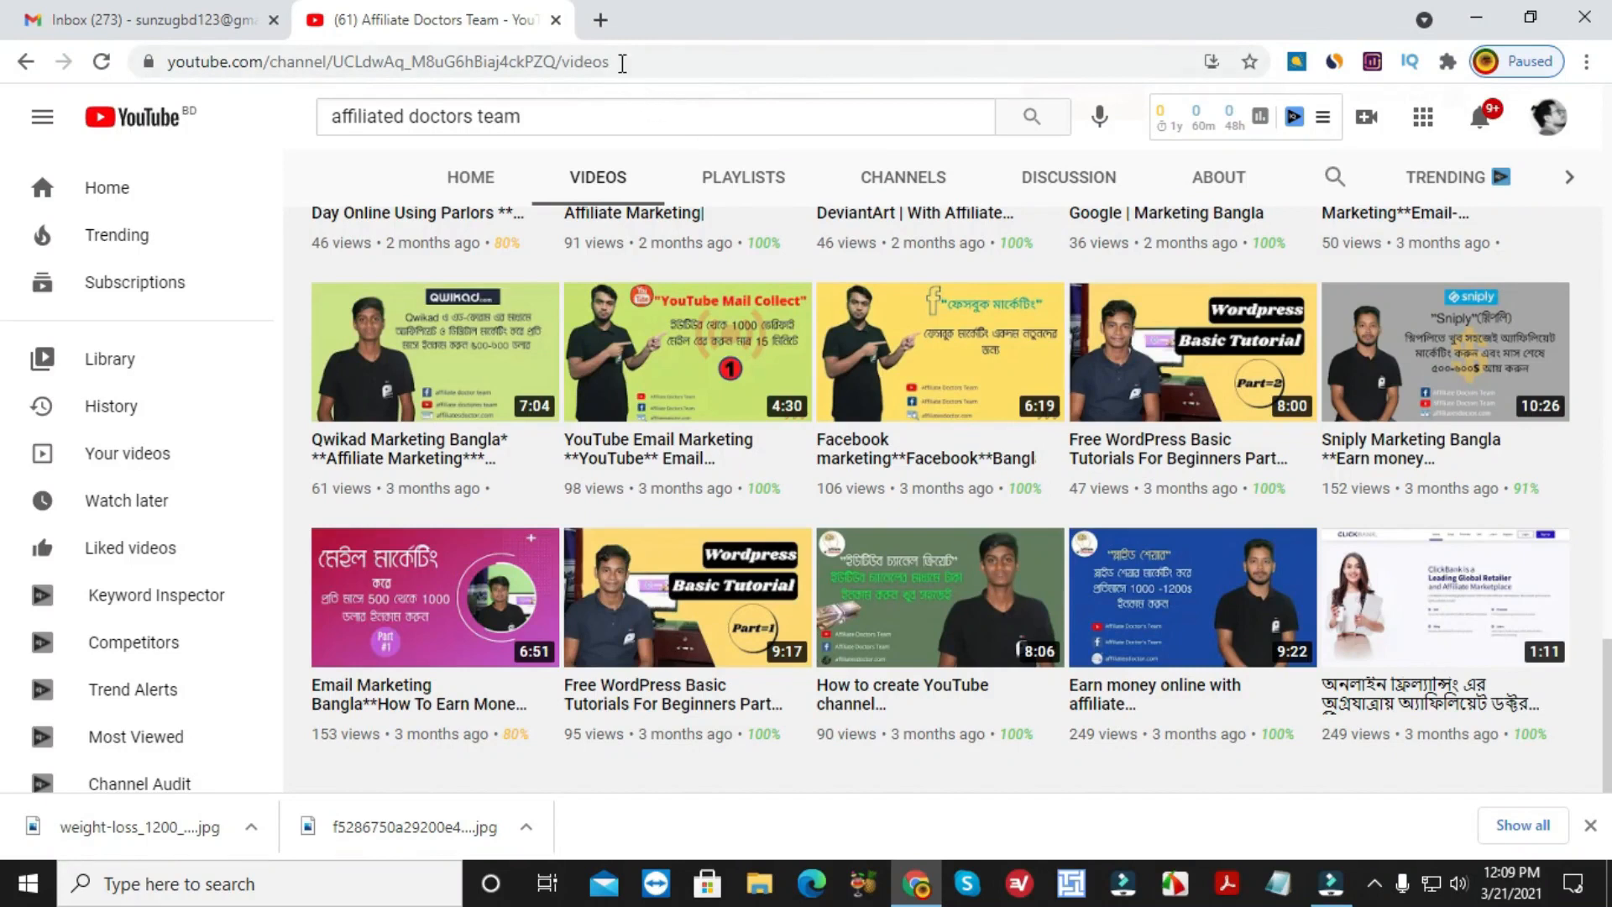
left_click(604, 19)
left_click(621, 53)
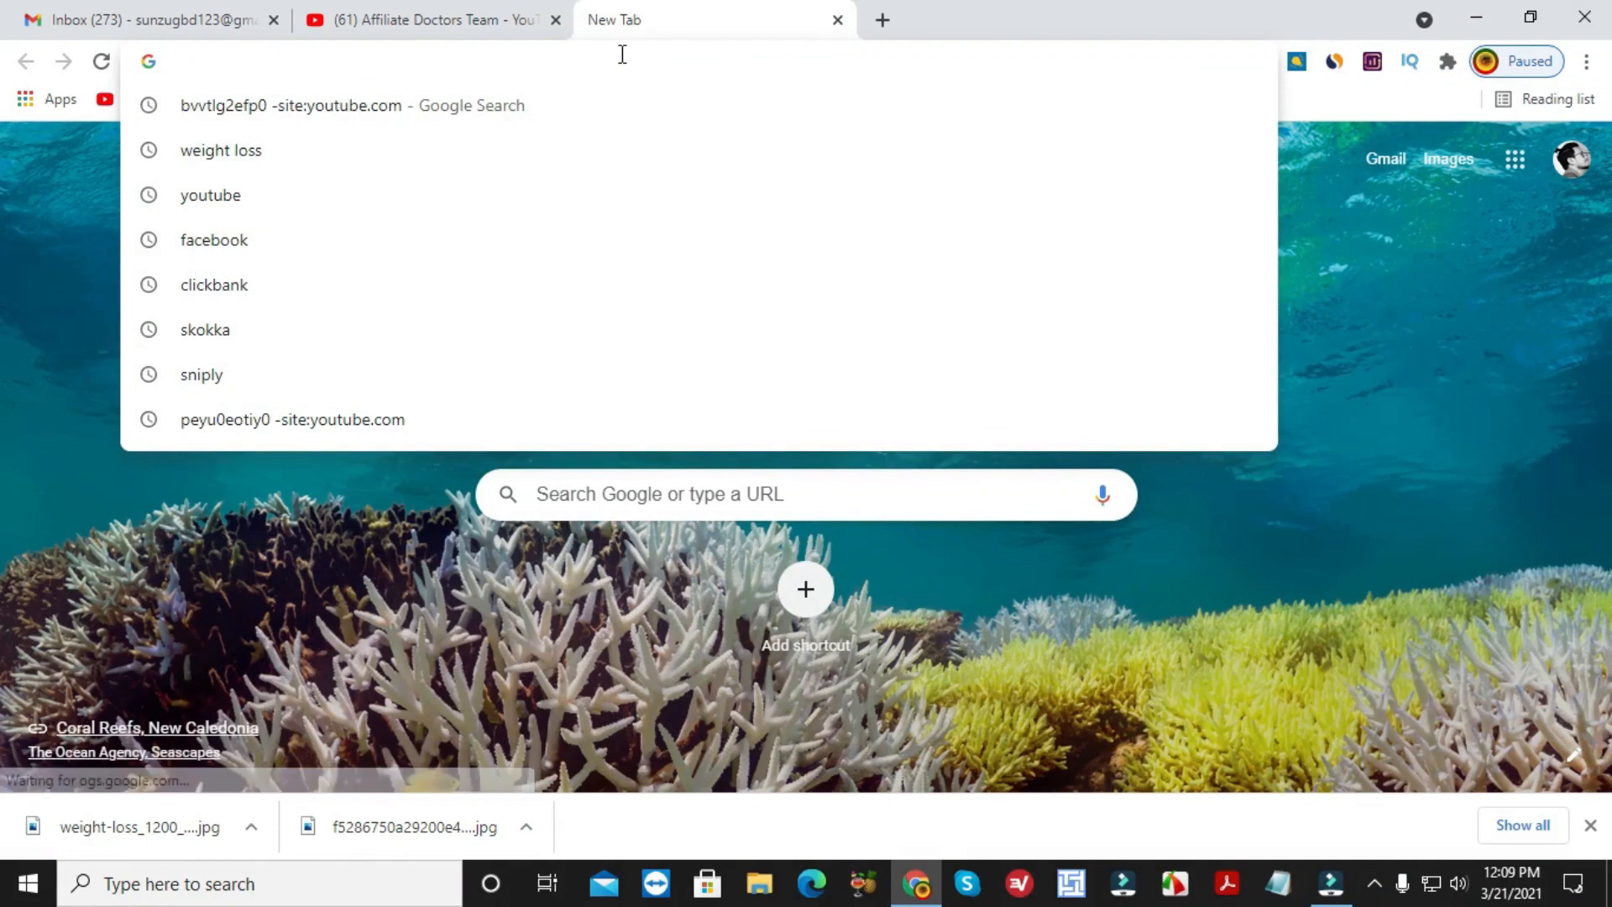
type("tu")
key("Return")
Open the Tumblr result in its own tab and close the search results tab.
right_click(240, 350)
left_click(319, 369)
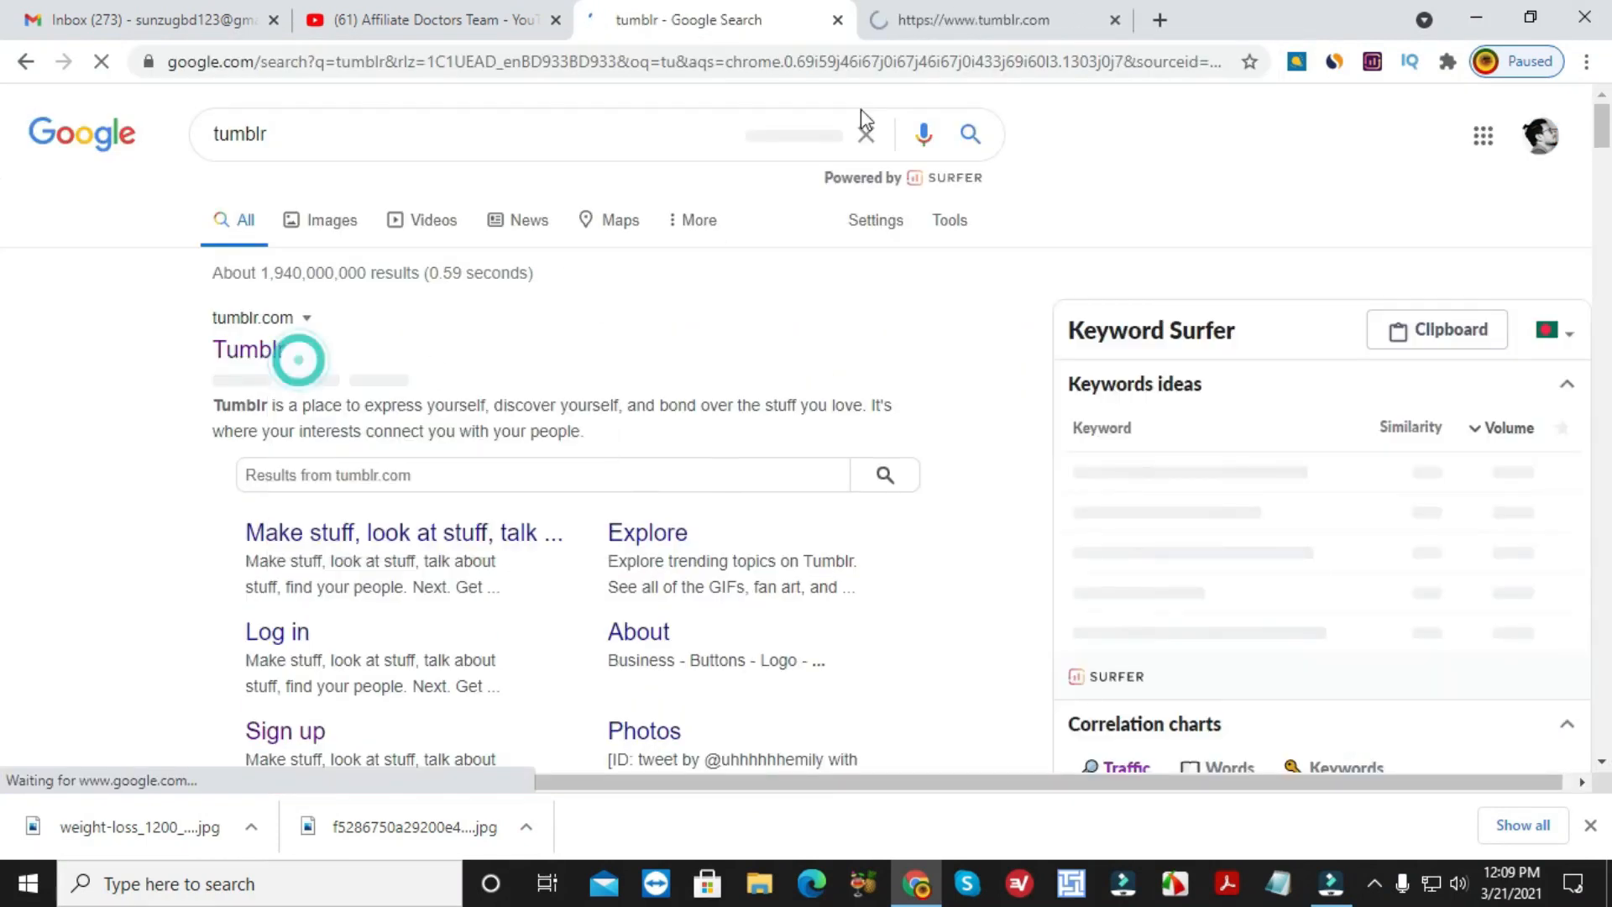
left_click(928, 25)
left_click(837, 19)
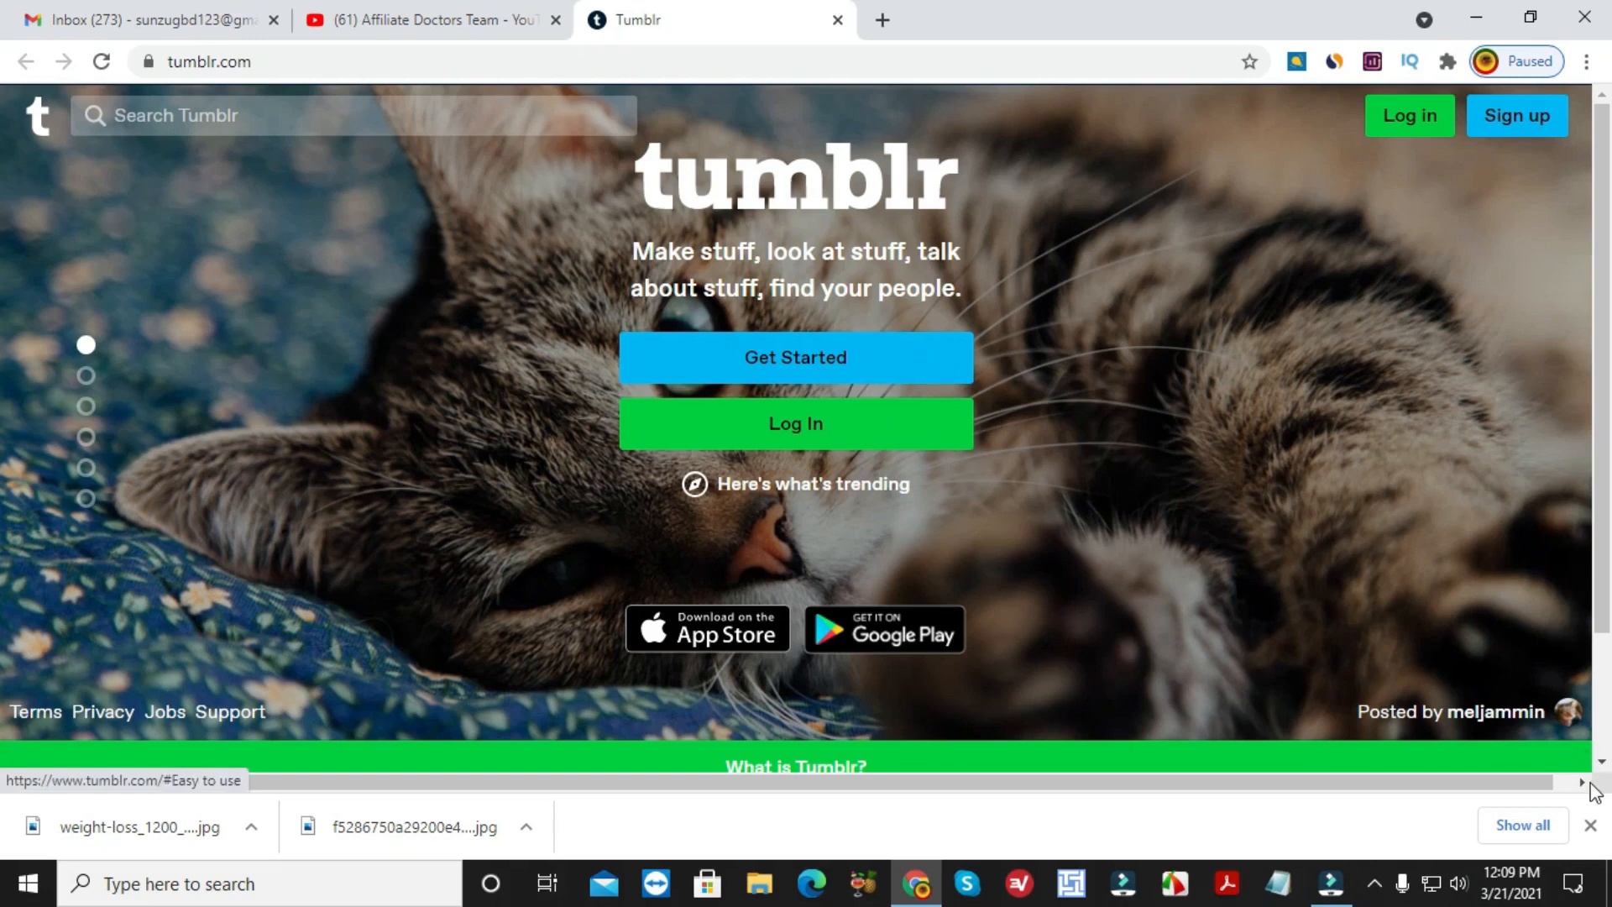
Start a new Tumblr account, entering the Gmail address and account password.
left_click(1590, 825)
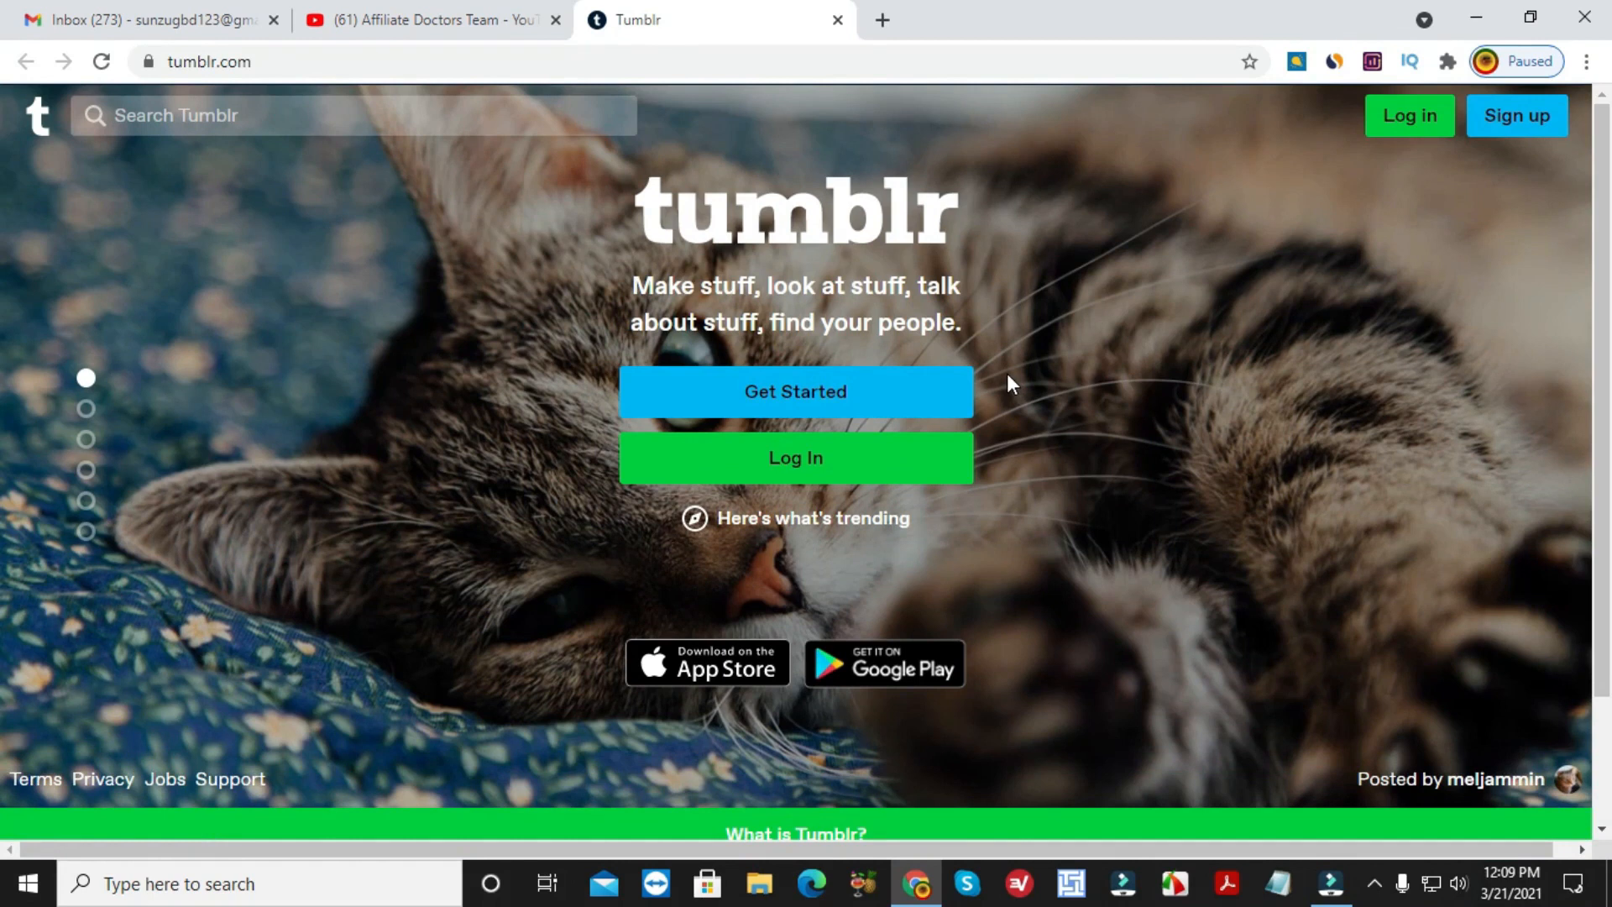
left_click(828, 403)
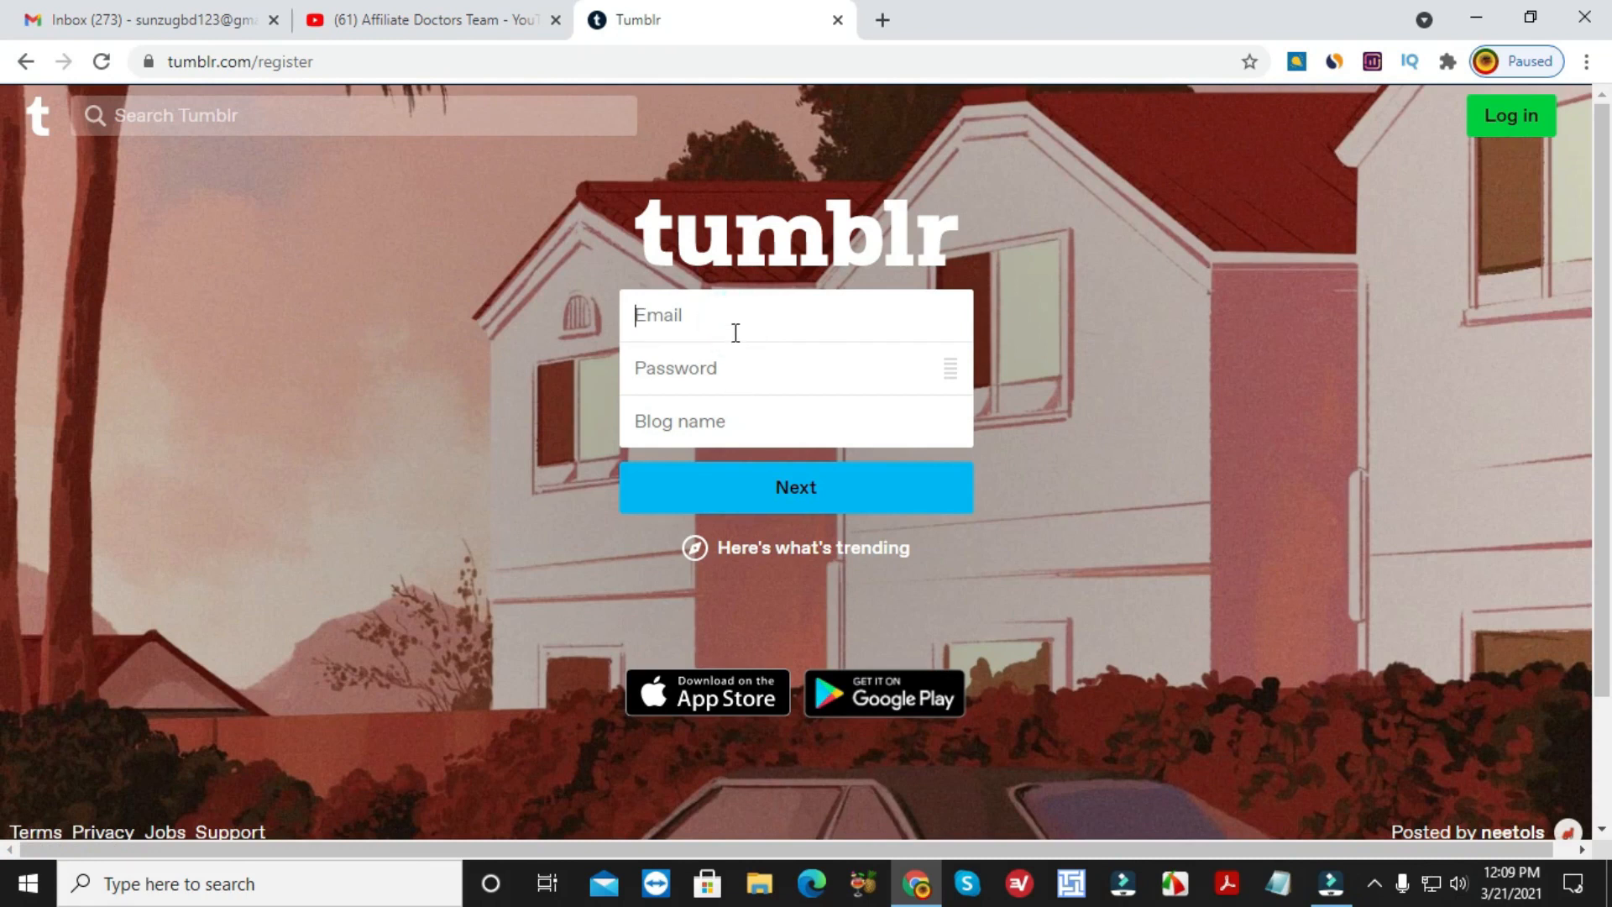
left_click(780, 368)
type("•")
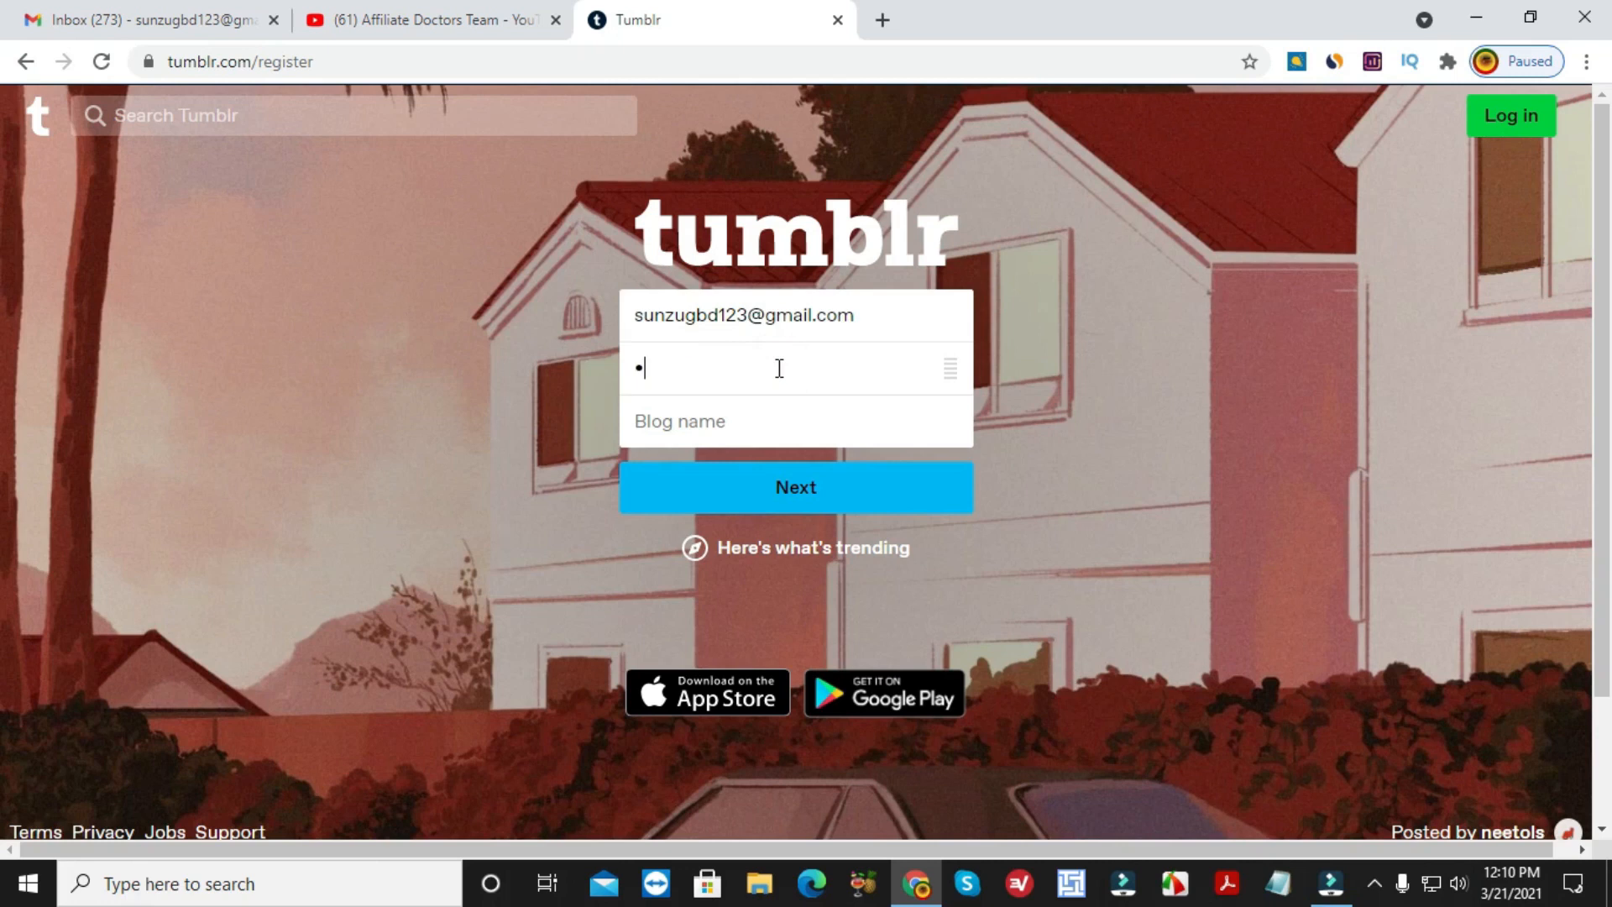
type("•••••••••••••")
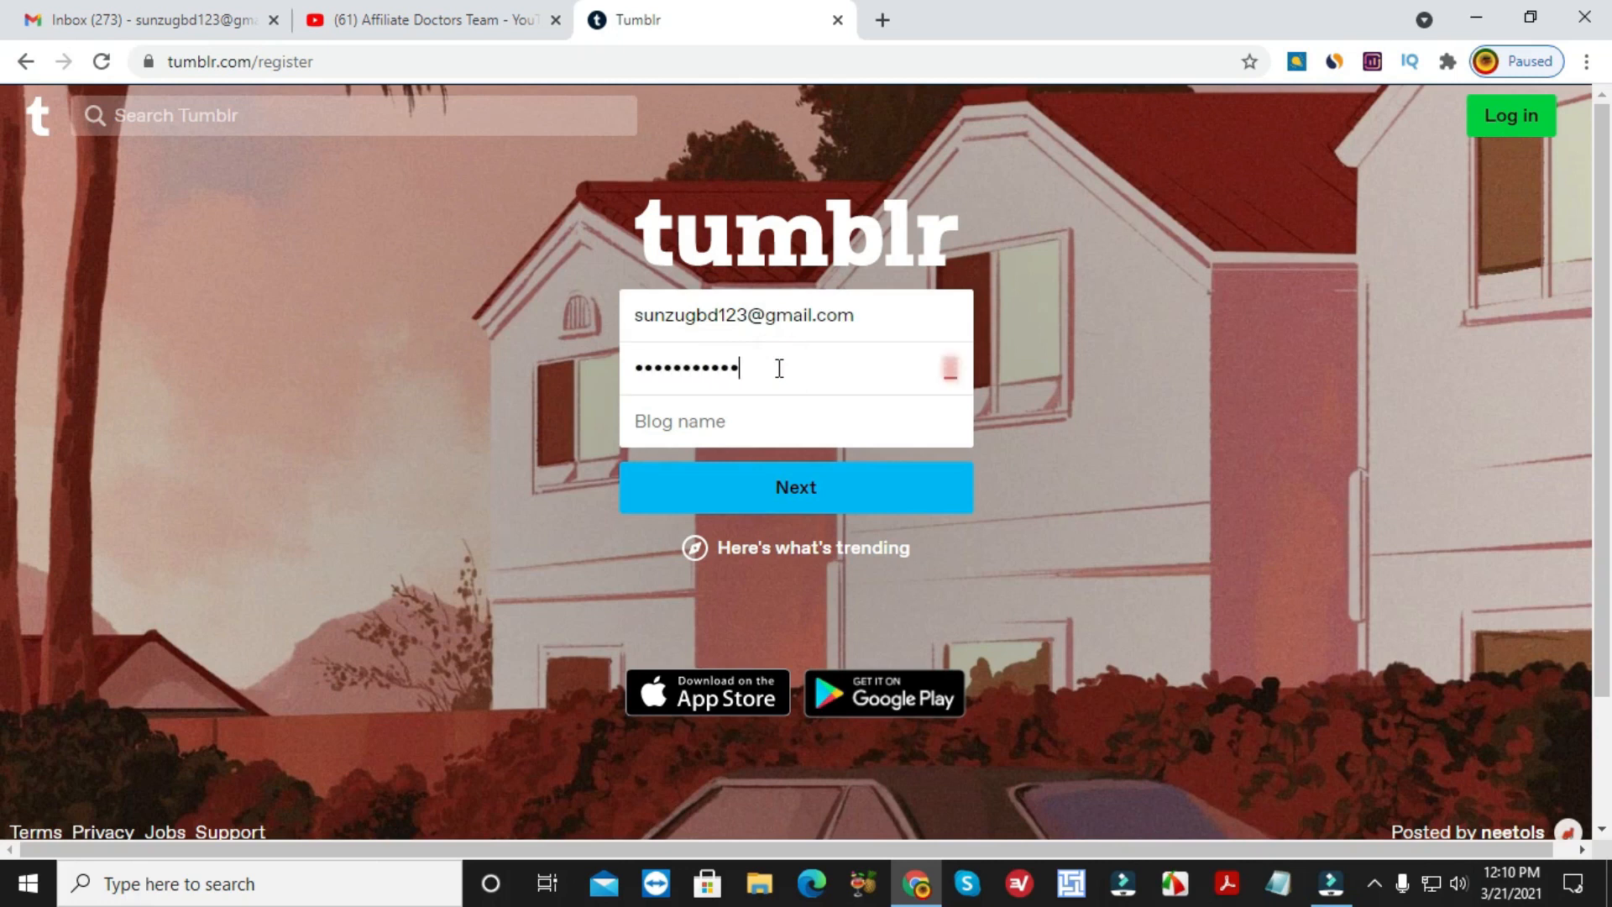
Choose ColorfulPrinceLand as blog name, enter age 25, accept the Terms and finish signing up.
left_click(746, 420)
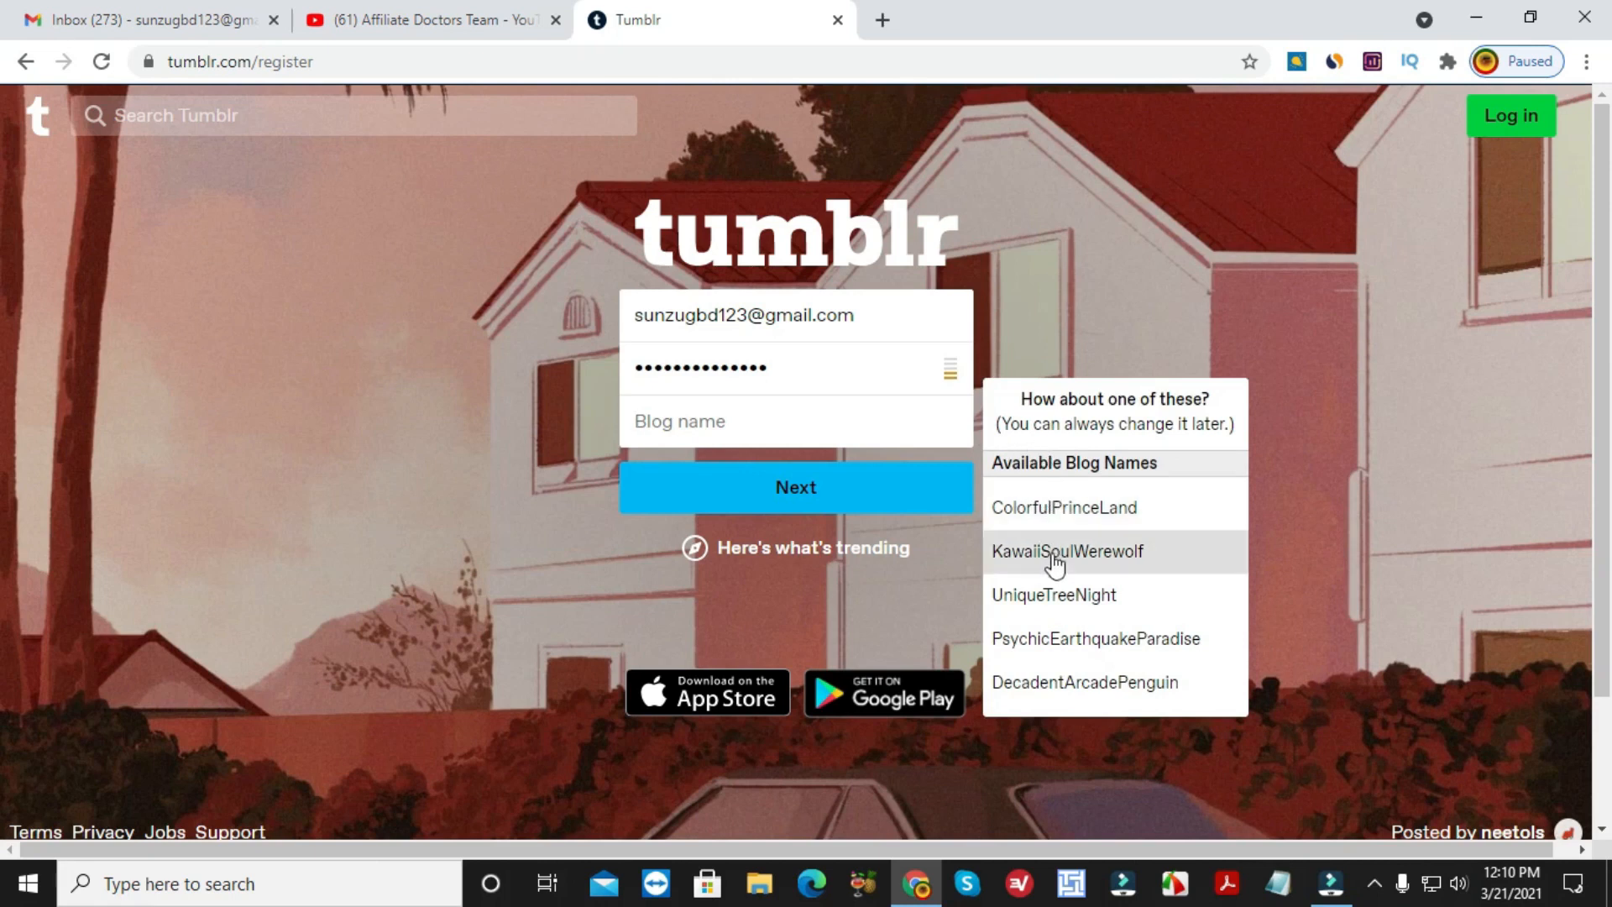
left_click(1061, 522)
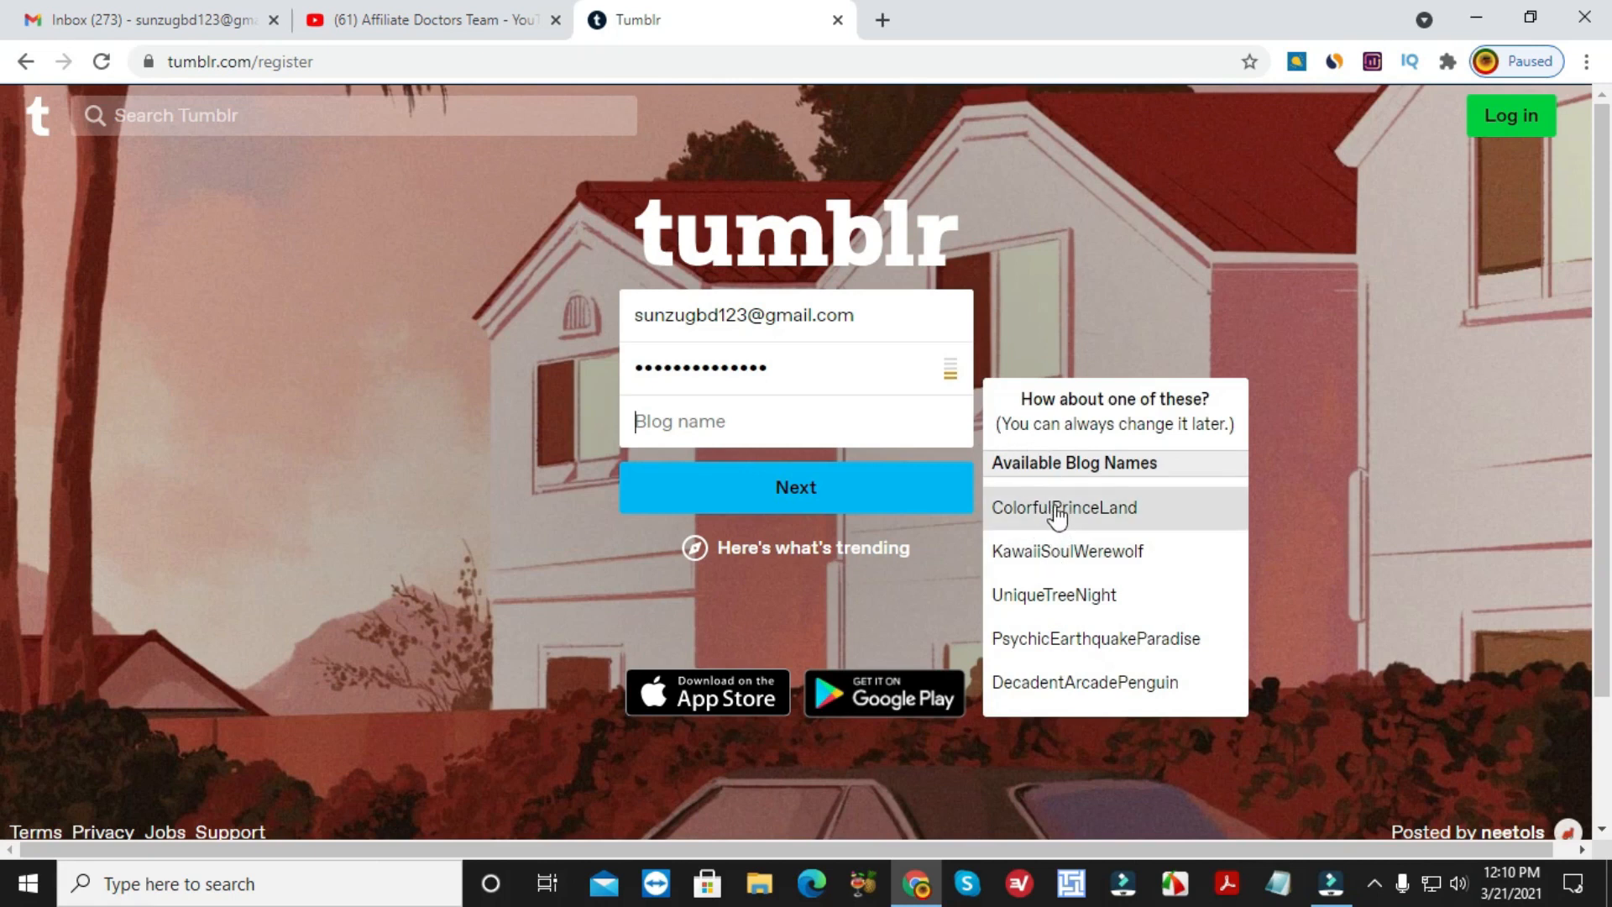
left_click_drag(806, 423, 758, 425)
key("Return")
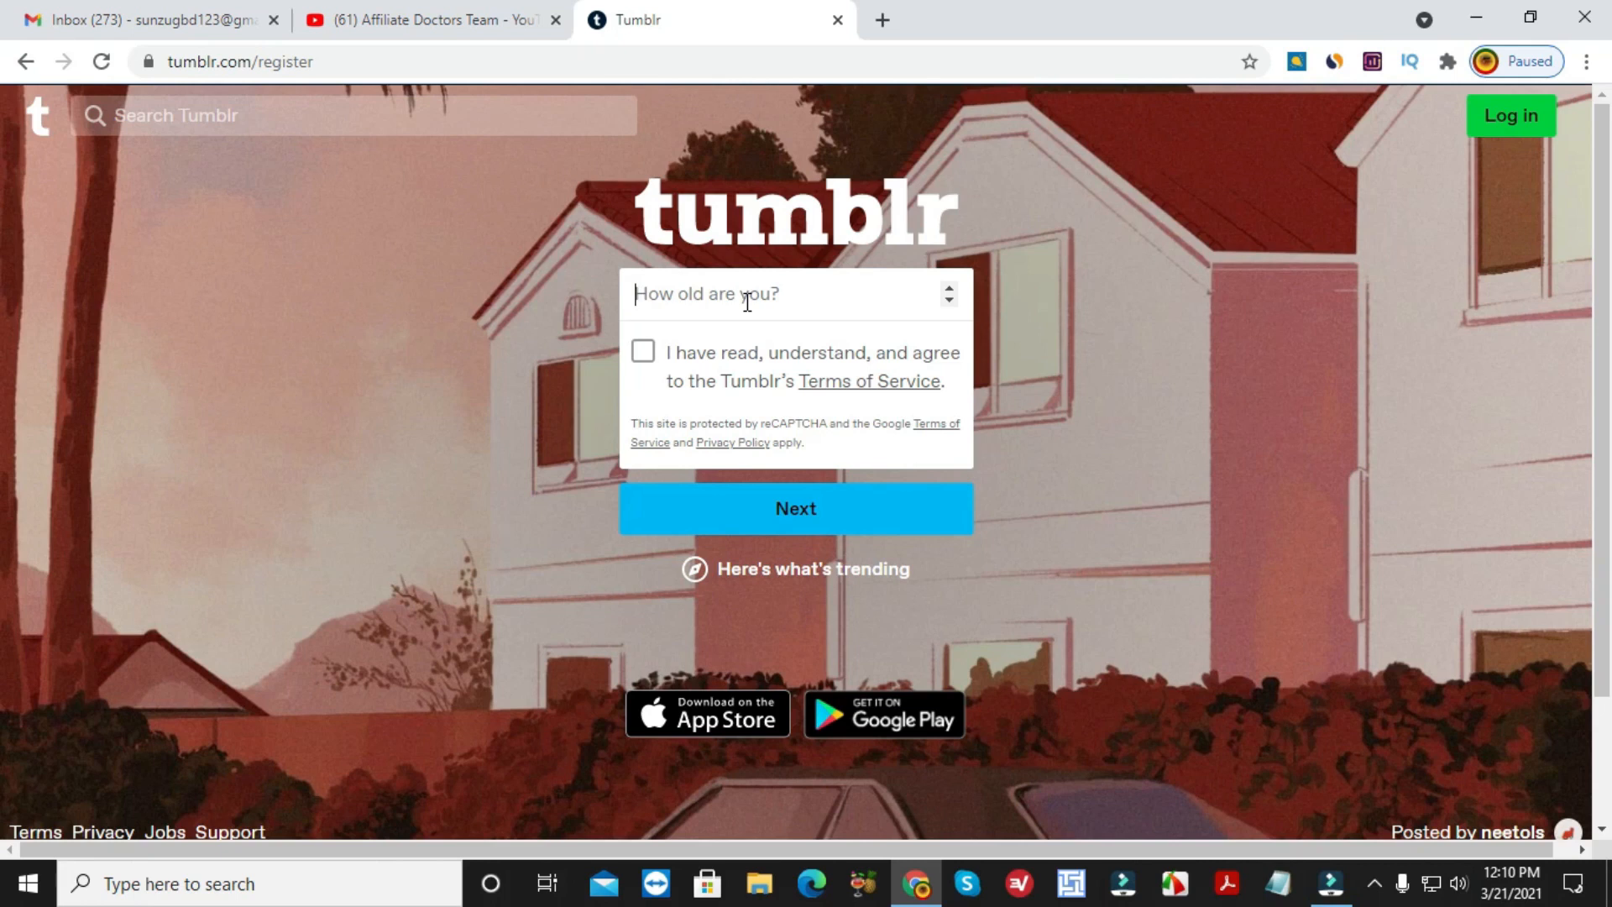
type("25")
left_click(643, 357)
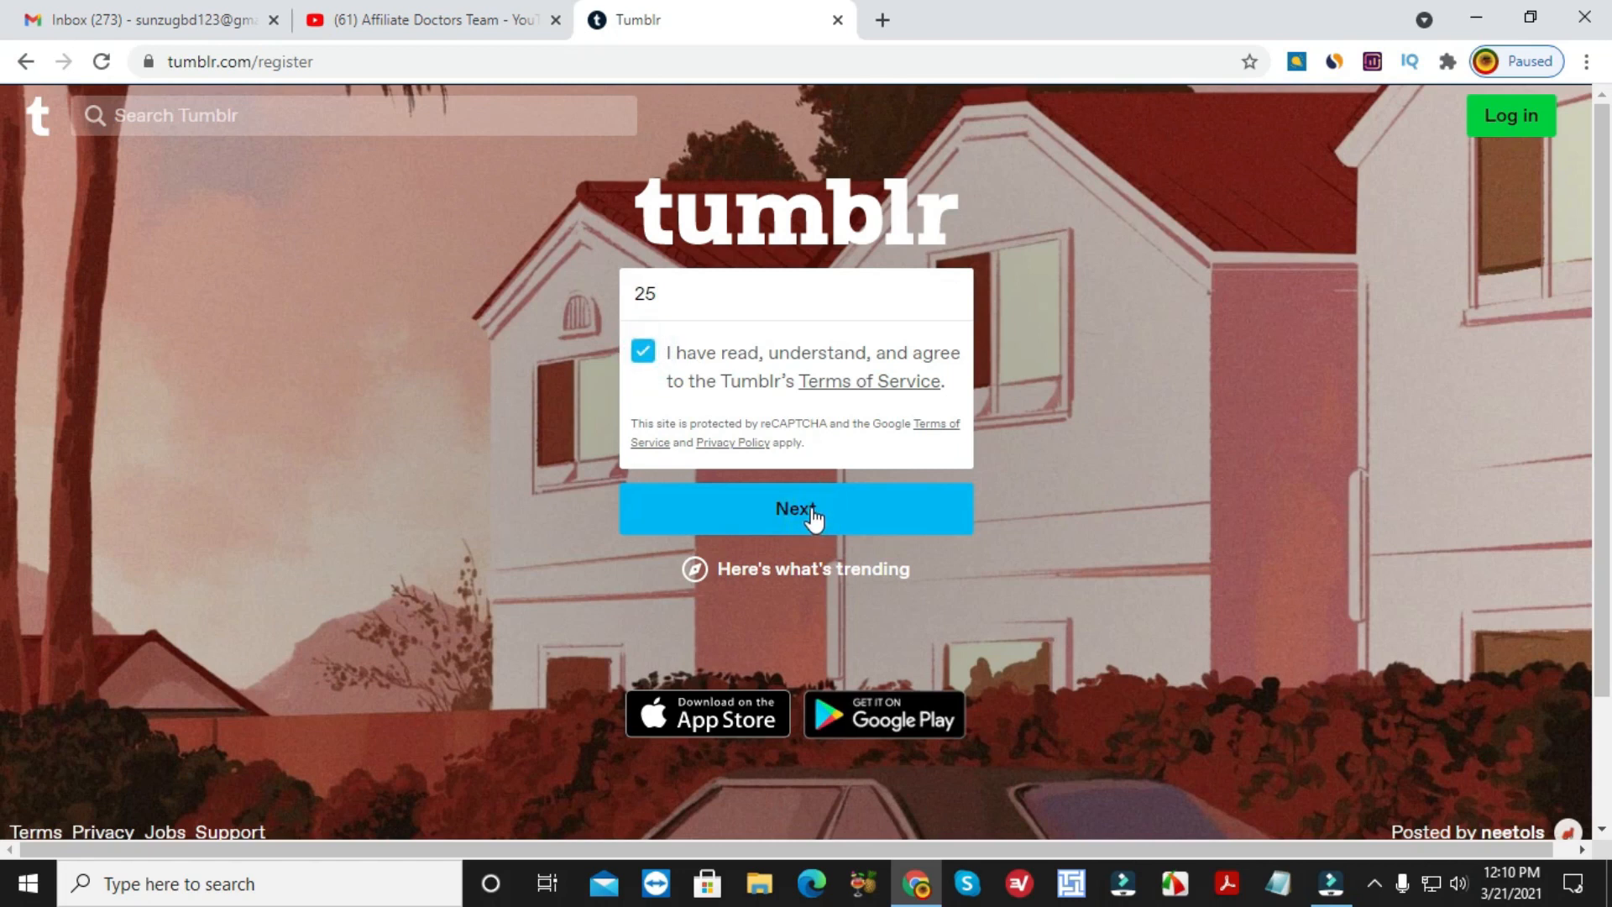
left_click(812, 509)
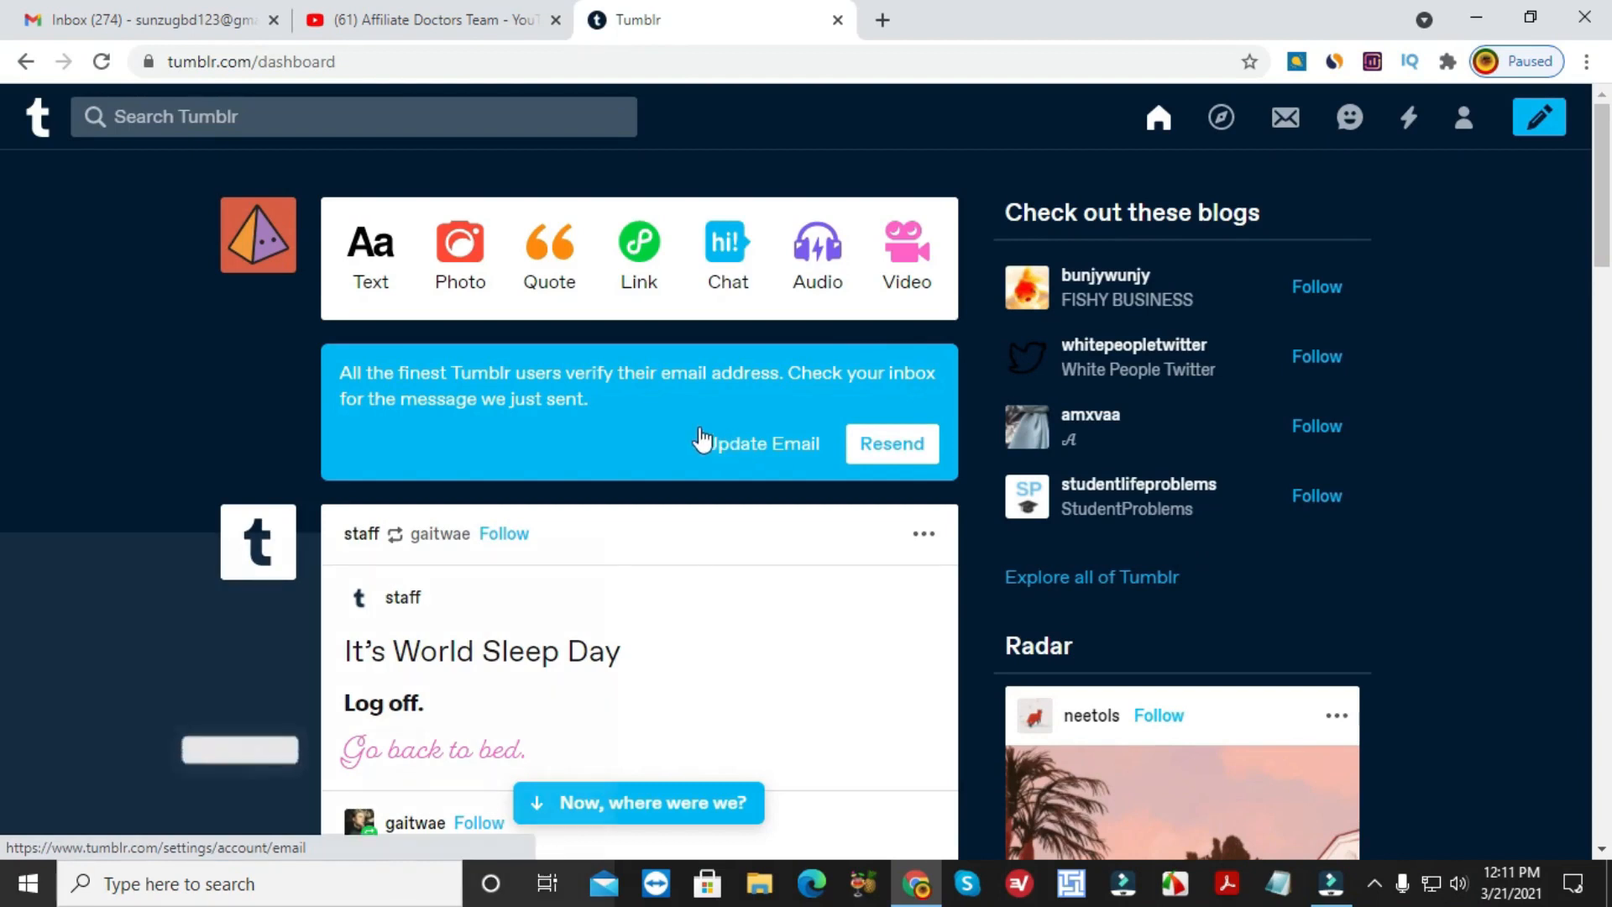
Scroll the new Tumblr dashboard, then go to the Gmail inbox.
scroll(747, 412, "down", 1)
scroll(744, 405, "down", 1)
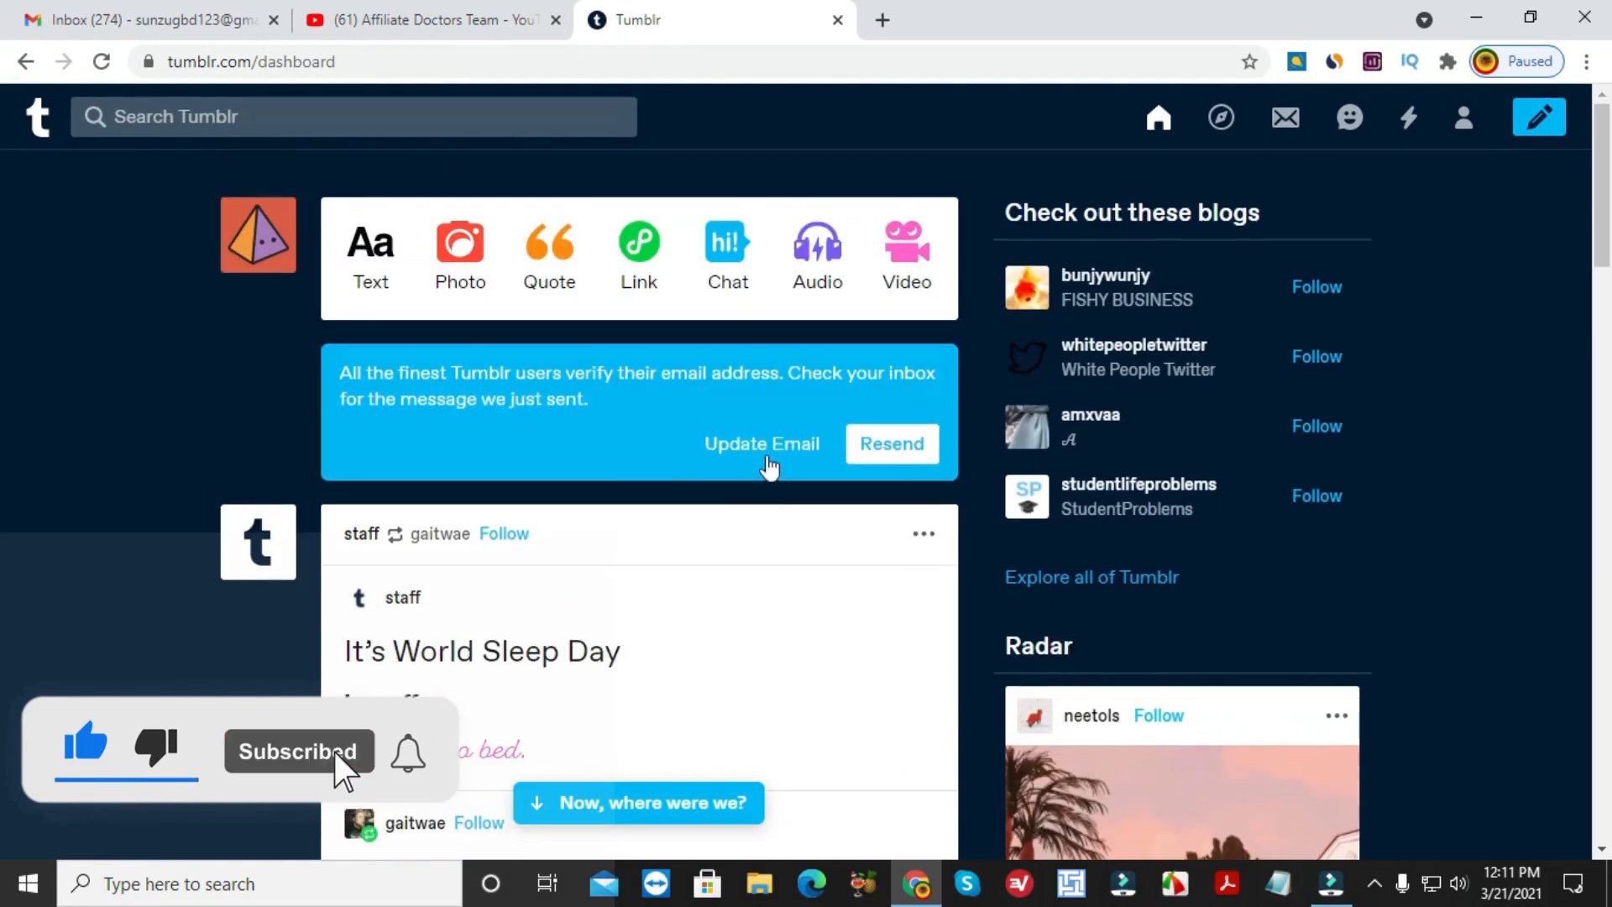
mouse_move(1139, 411)
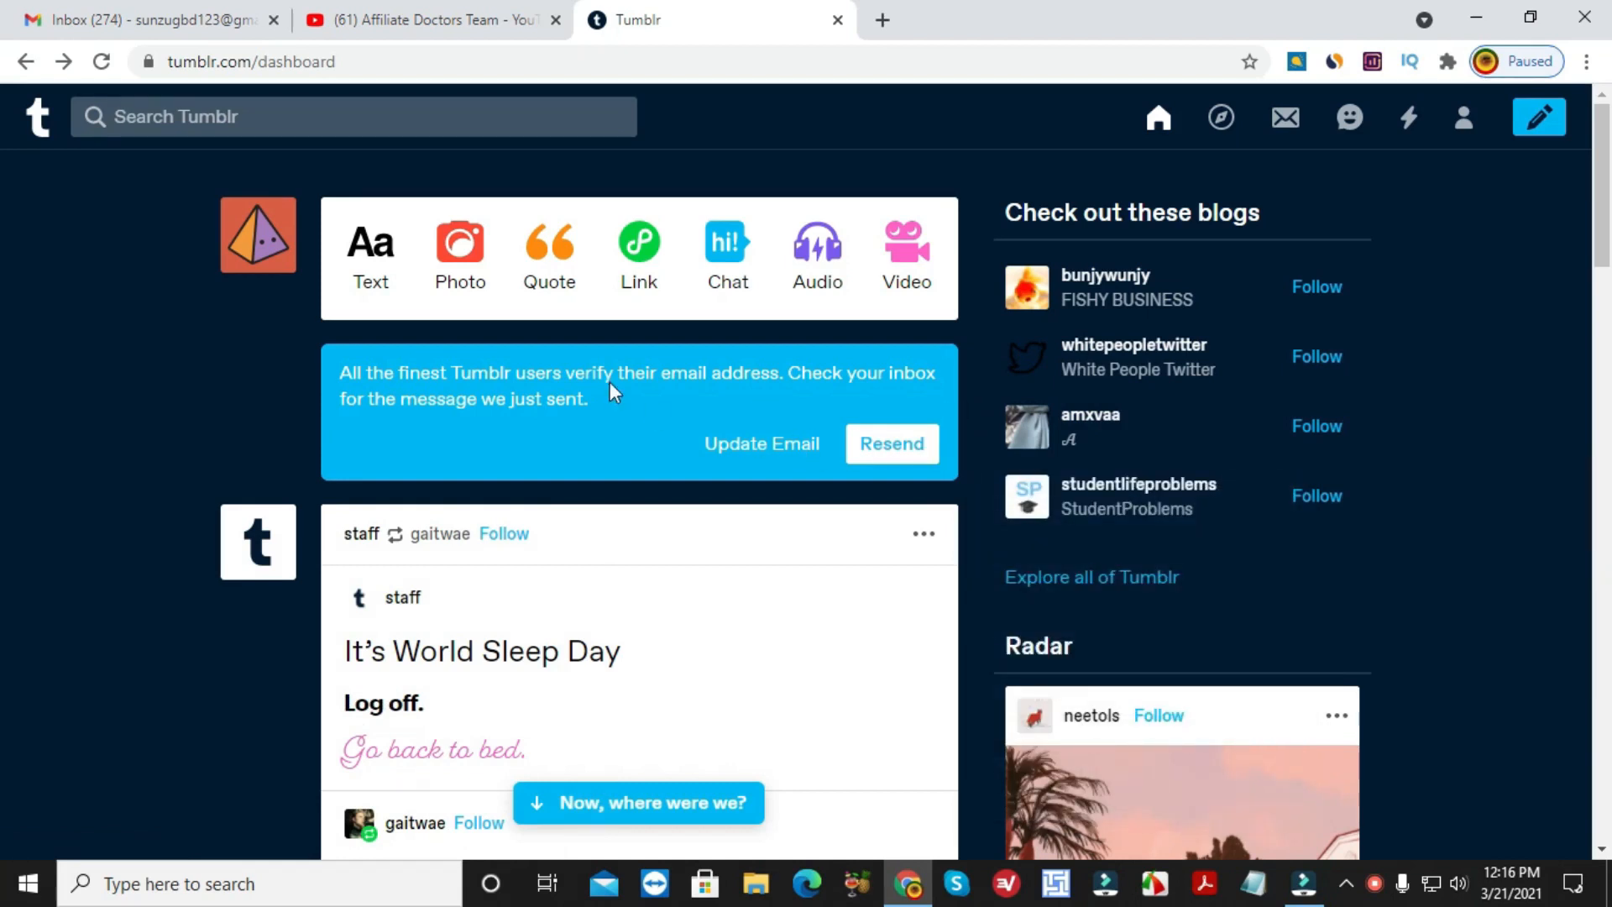
left_click(210, 19)
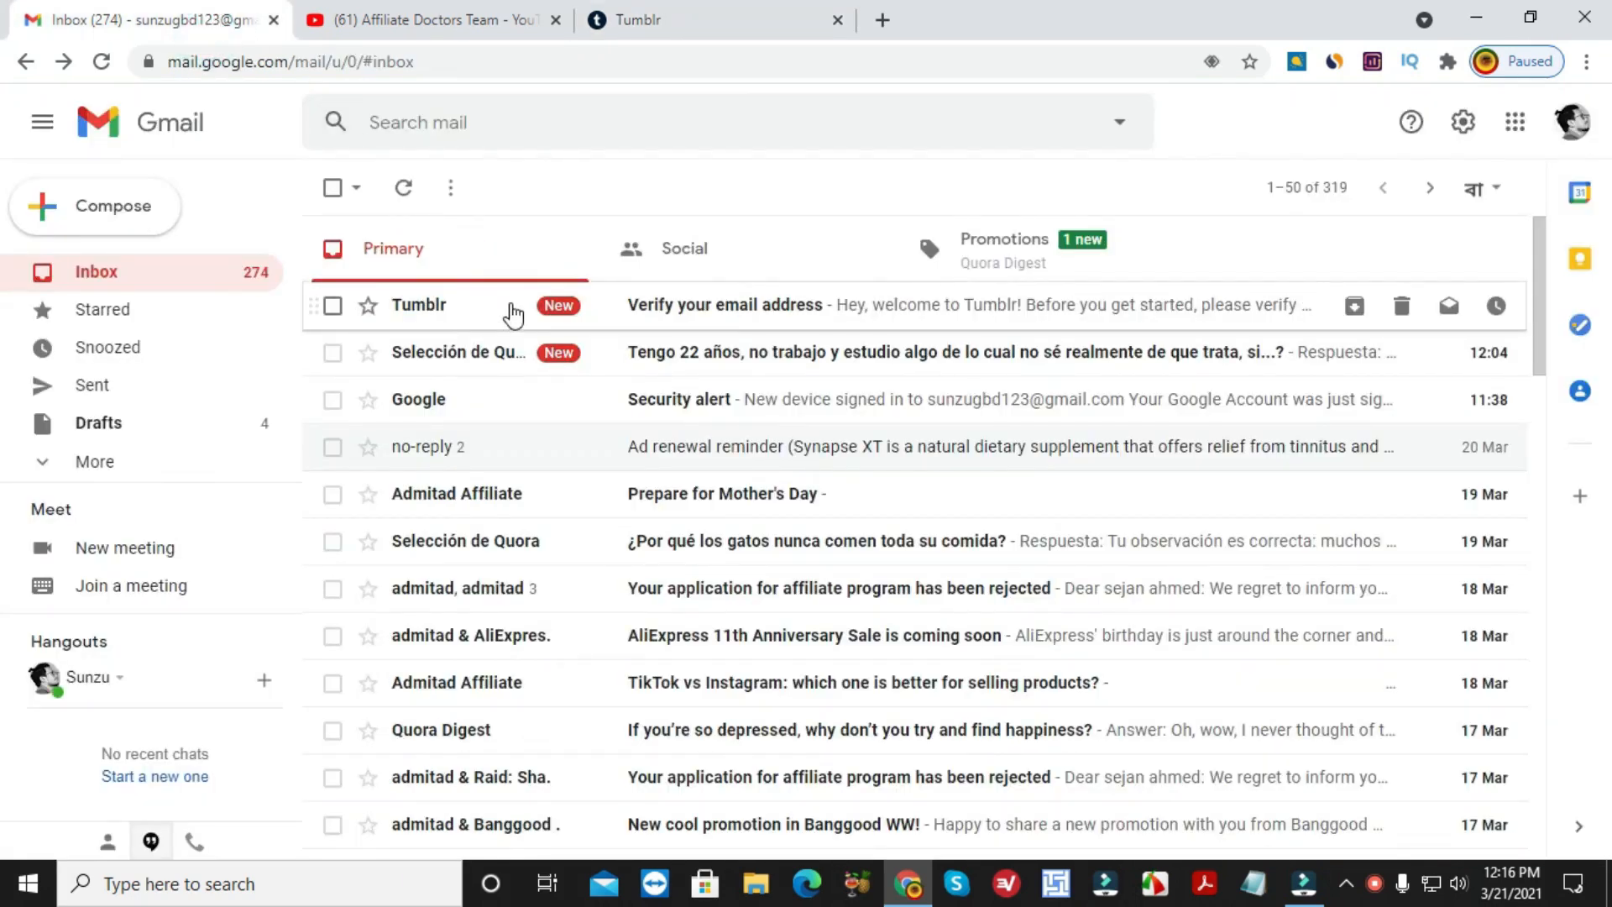
Open Tumblr's 'Verify your email address' email, confirm with 'This is me!', and tick reCAPTCHA.
left_click(564, 314)
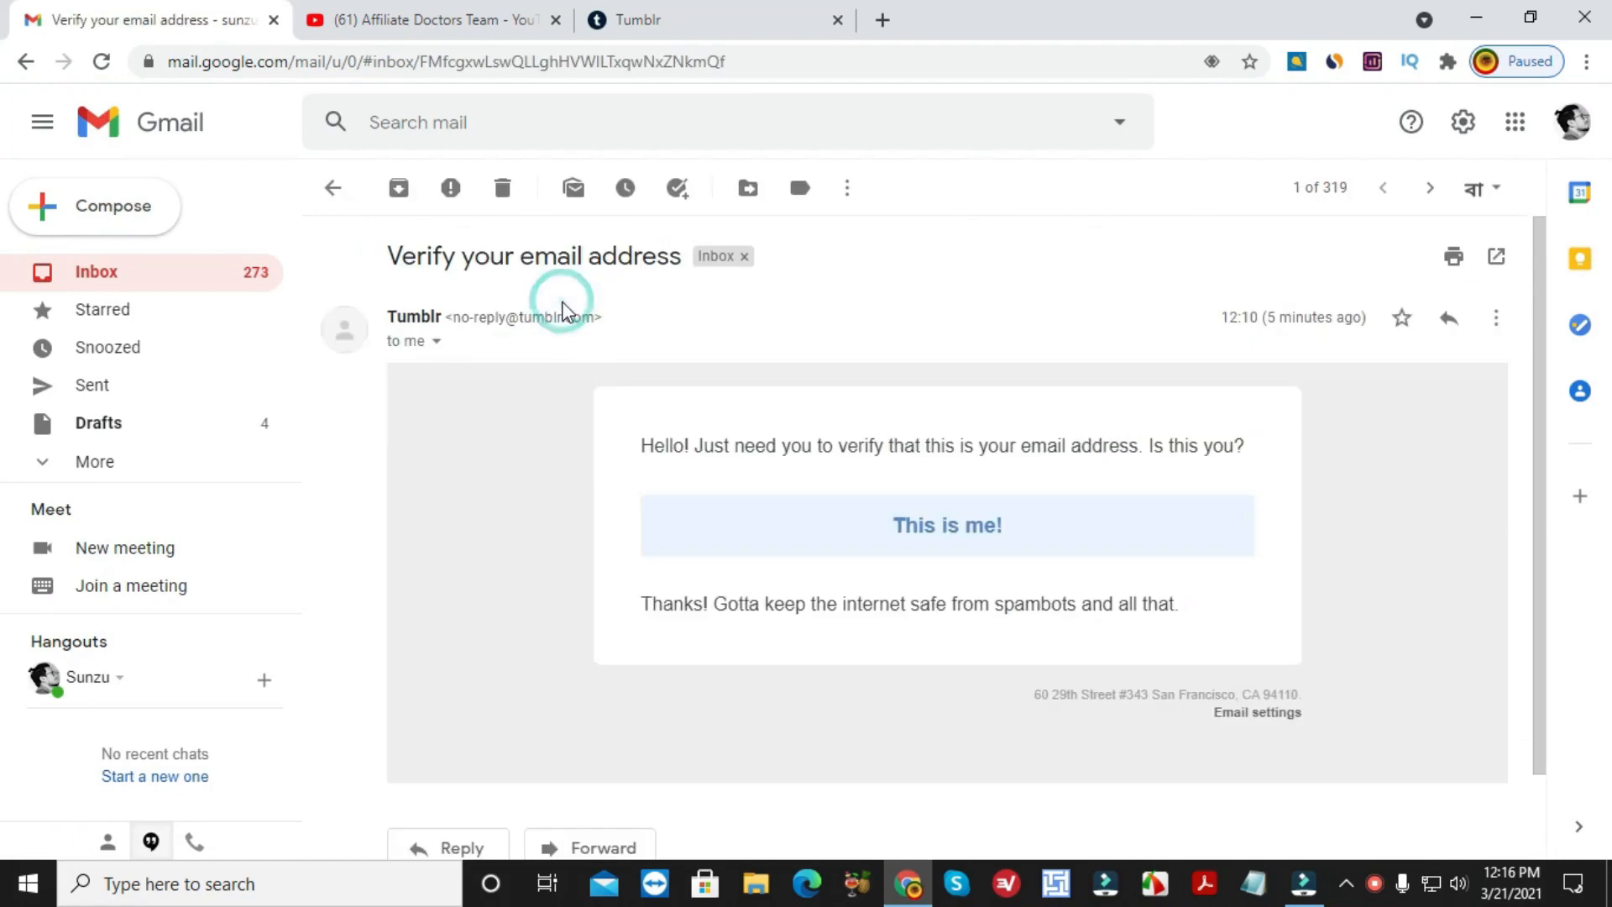
left_click(955, 527)
left_click(650, 479)
Mark the three palm-tree images, verify the email, and return to the Tumblr dashboard.
left_click(786, 341)
left_click(915, 361)
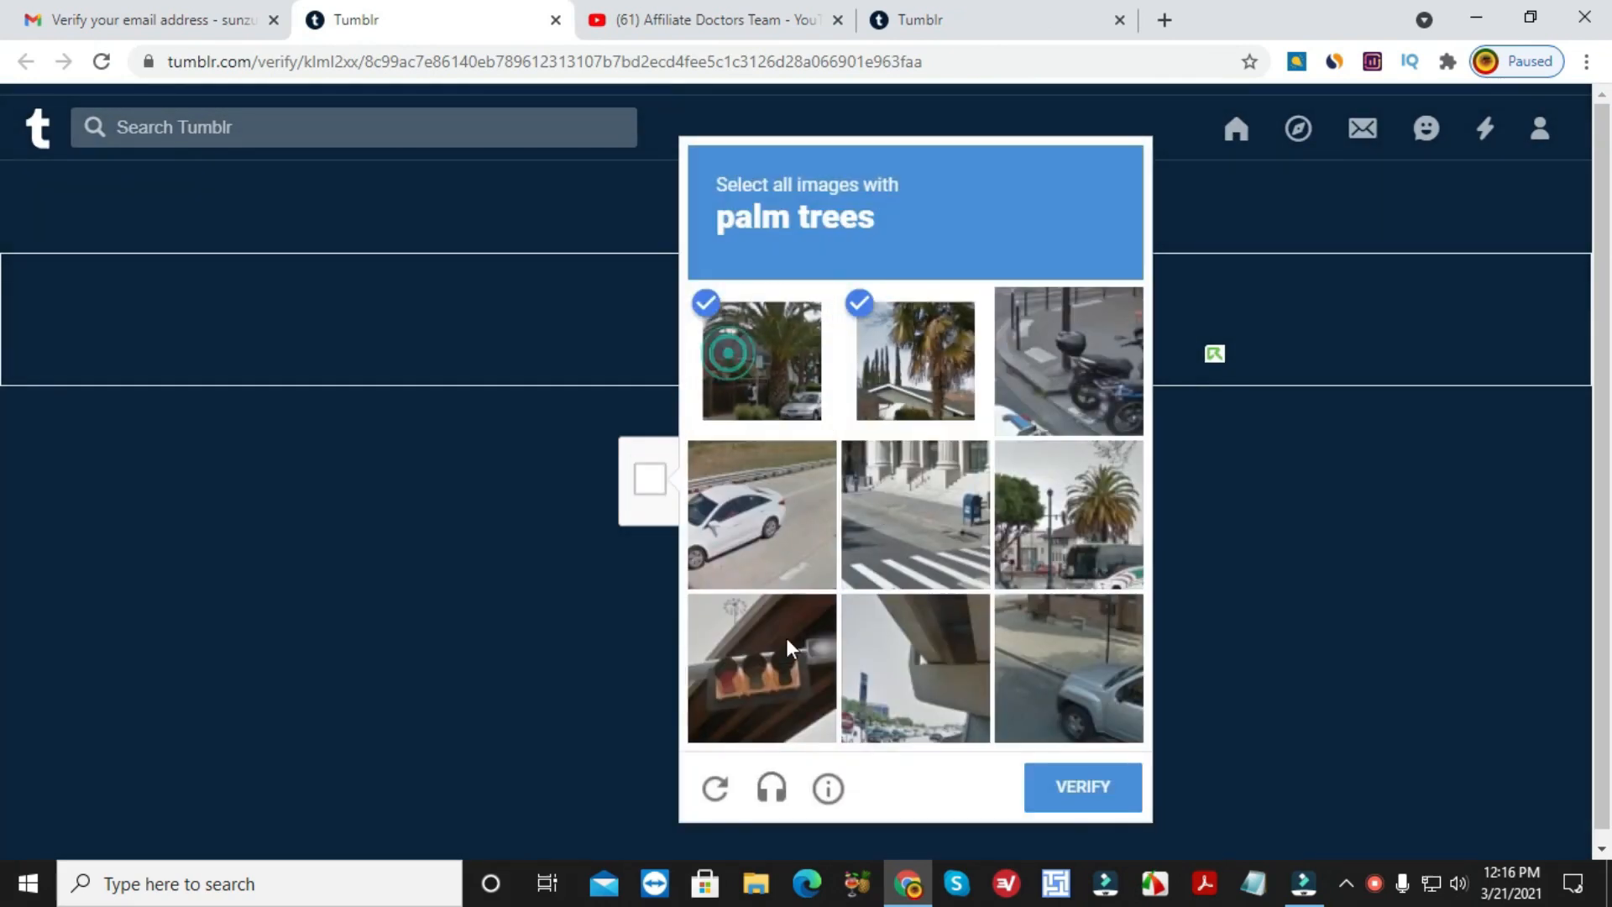
left_click(1069, 514)
left_click(1115, 768)
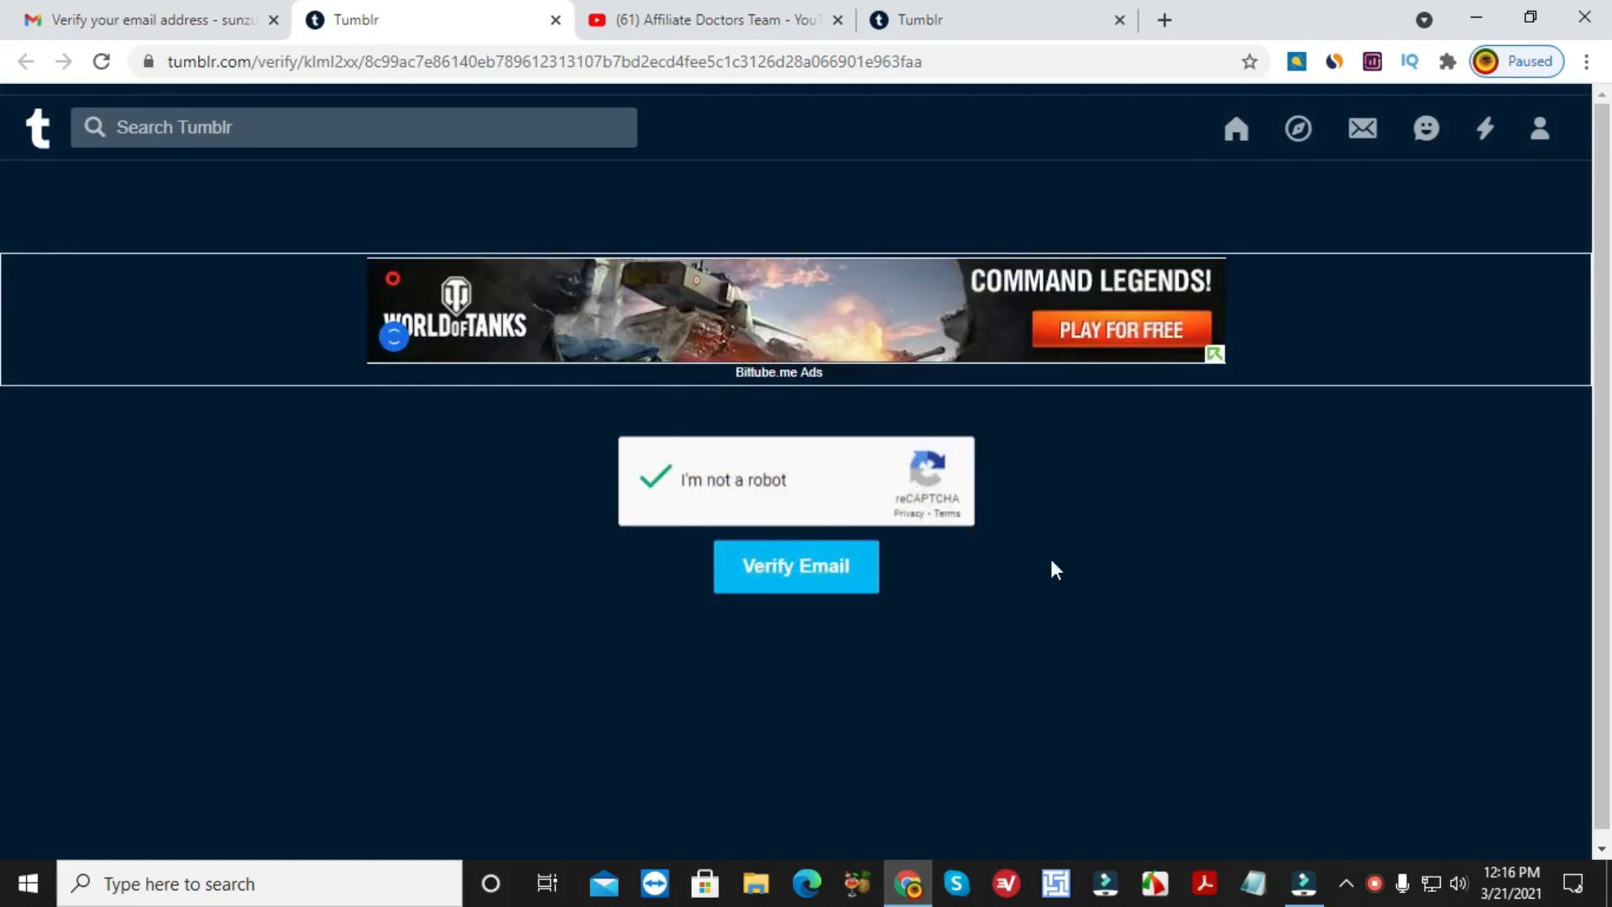
left_click(829, 577)
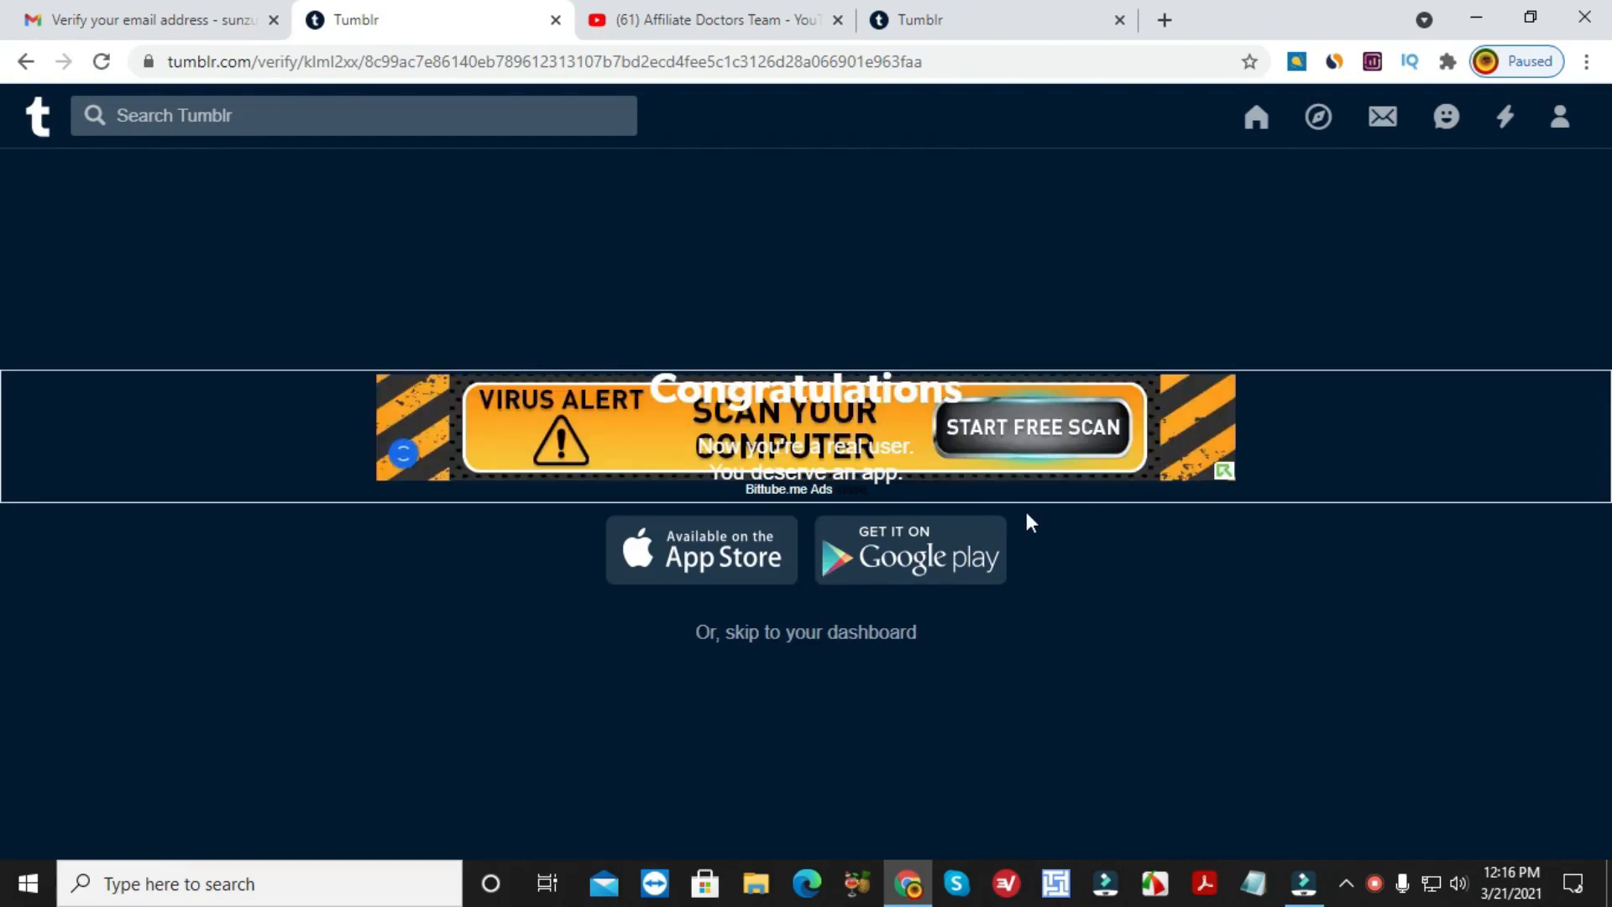
left_click(40, 130)
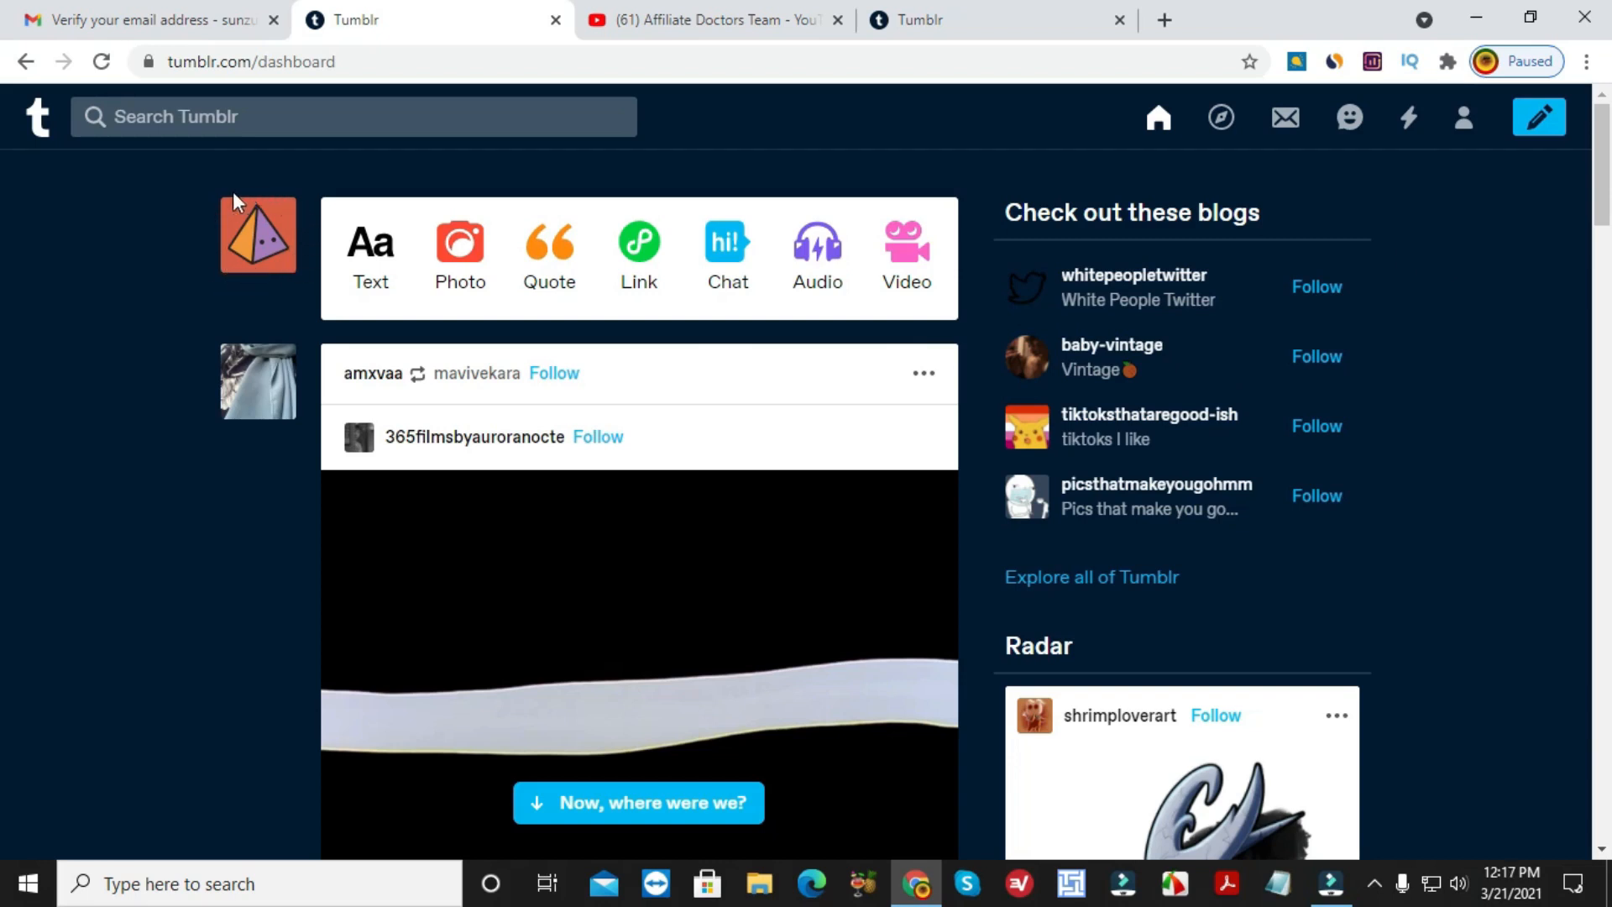
Open the colorfulprinceland blog in a new tab and launch its Edit appearance customiser.
mouse_move(277, 222)
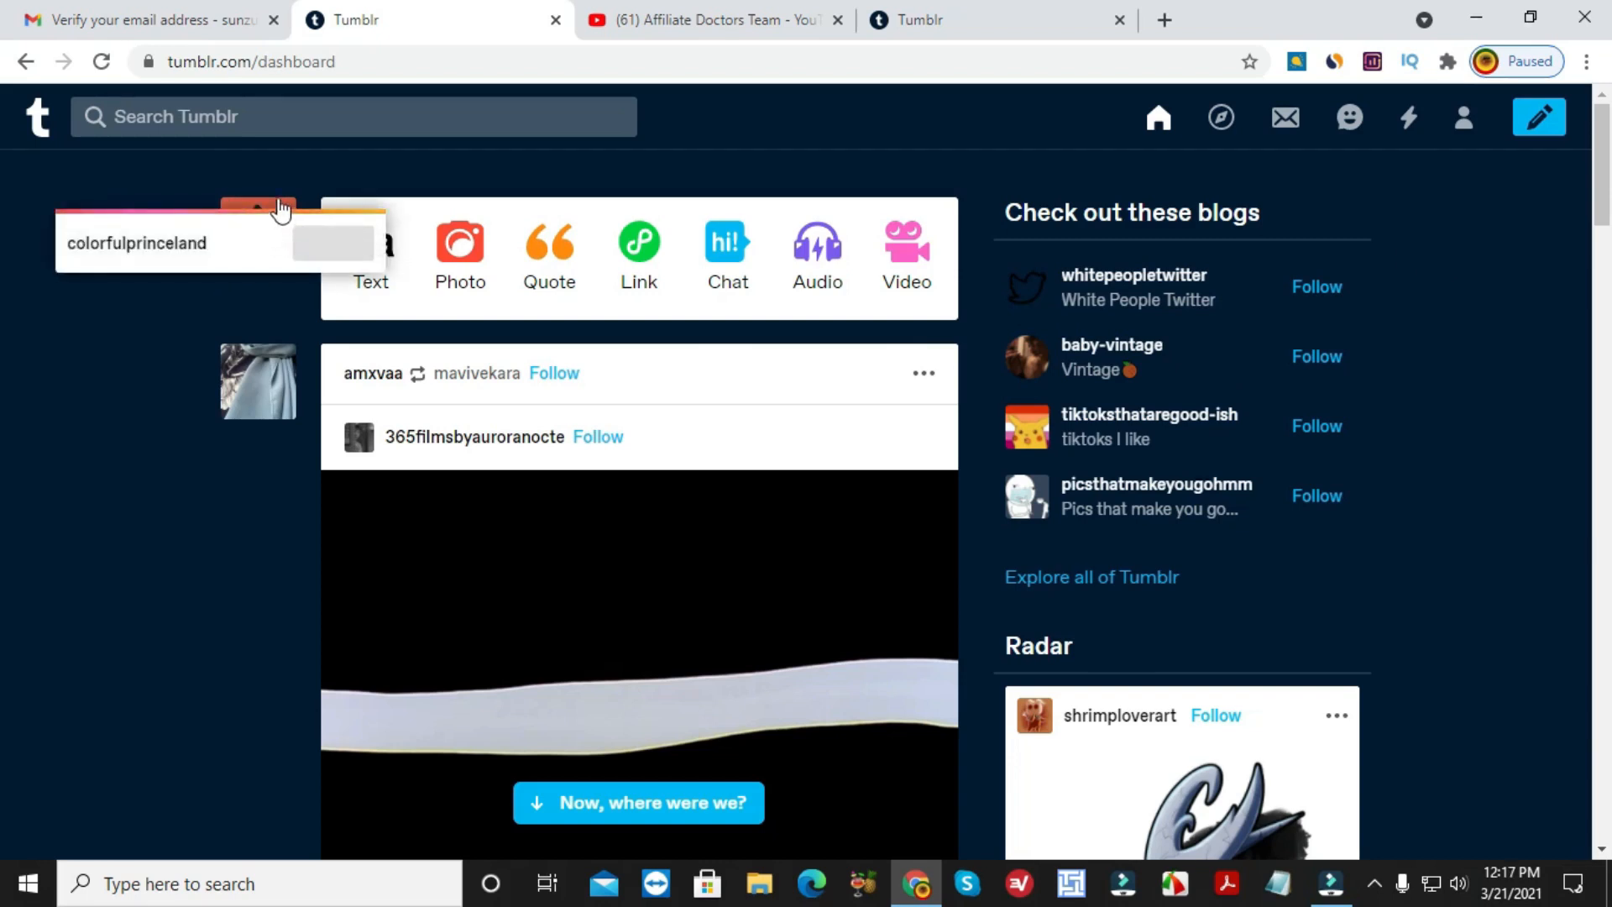
right_click(281, 270)
left_click(286, 279)
left_click(655, 10)
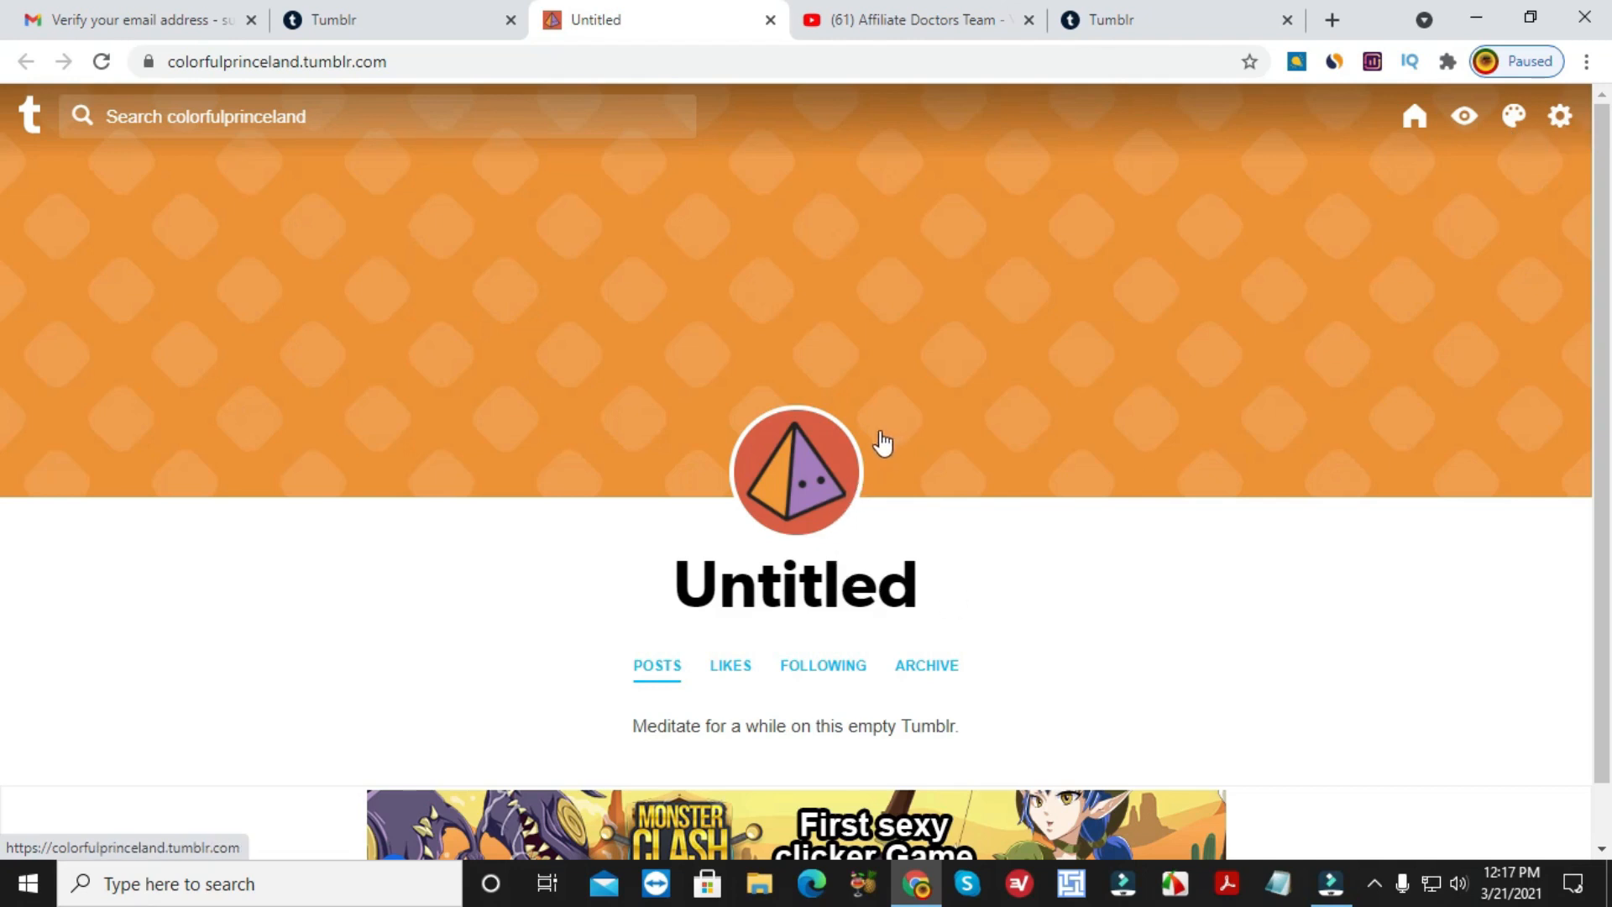
left_click(1516, 120)
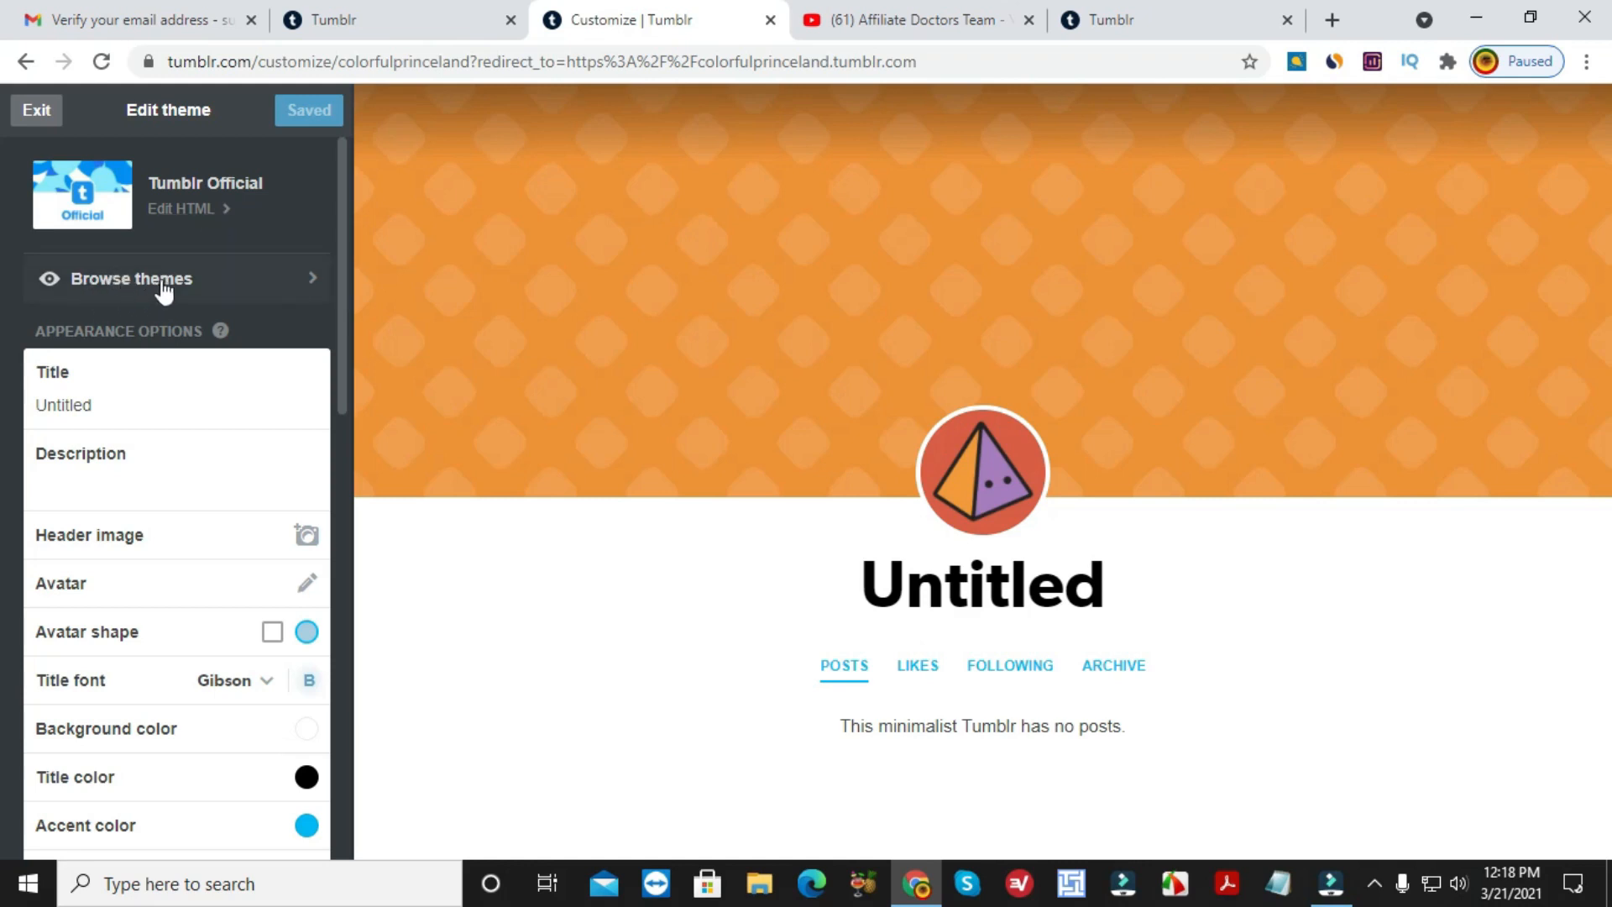
Browse themes filtered to Free Themes, then cancel back to editing Tumblr Official.
left_click(315, 285)
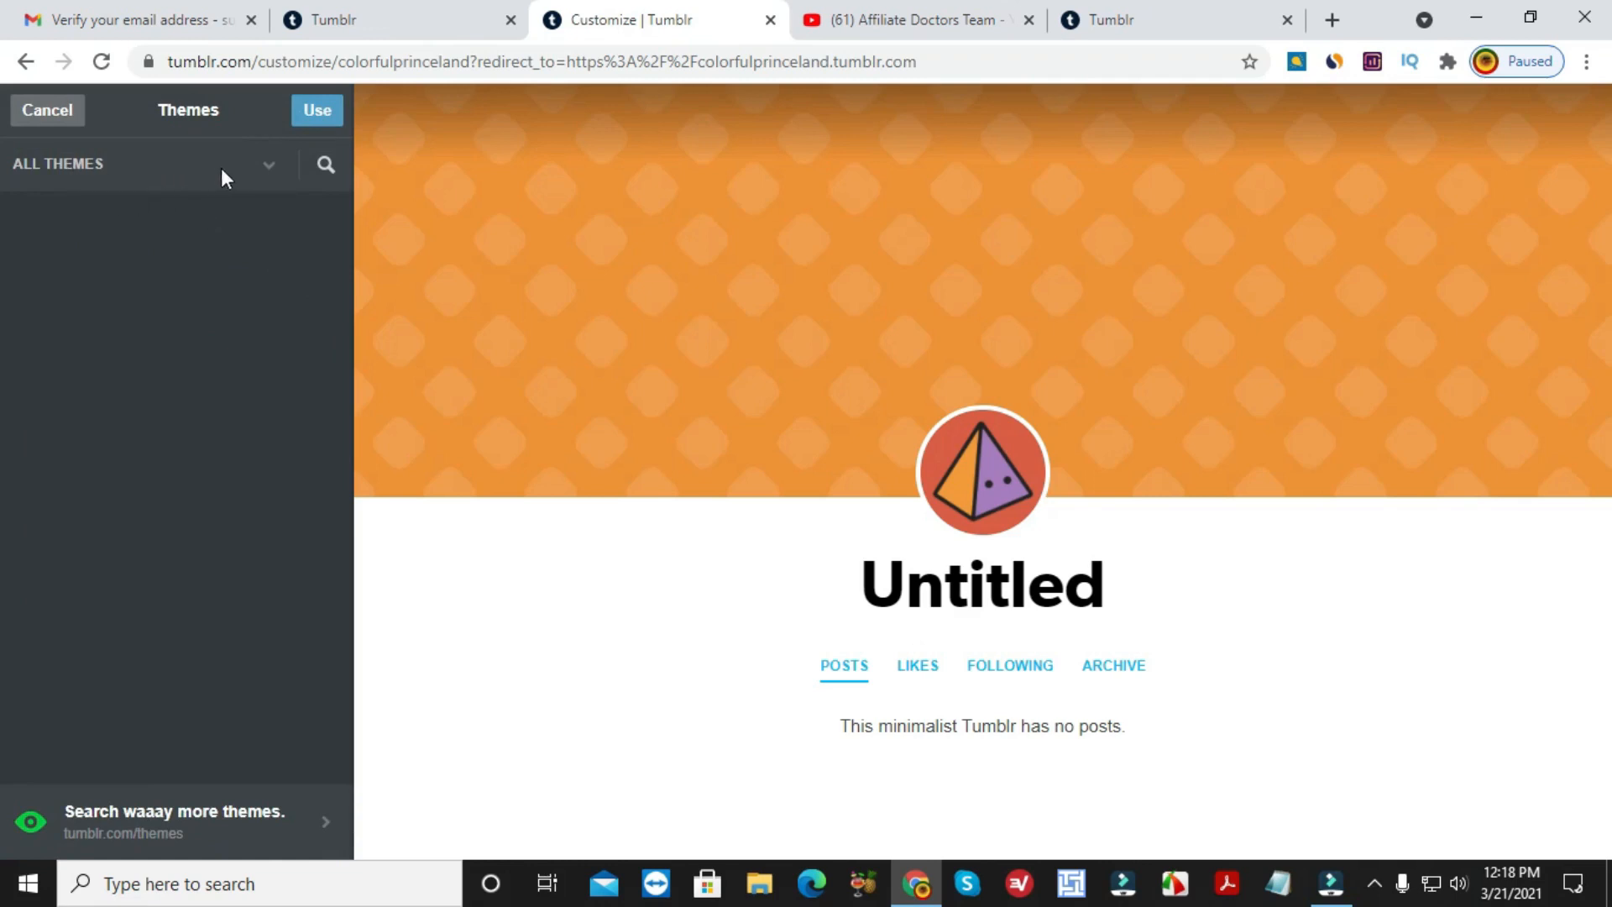
left_click(268, 168)
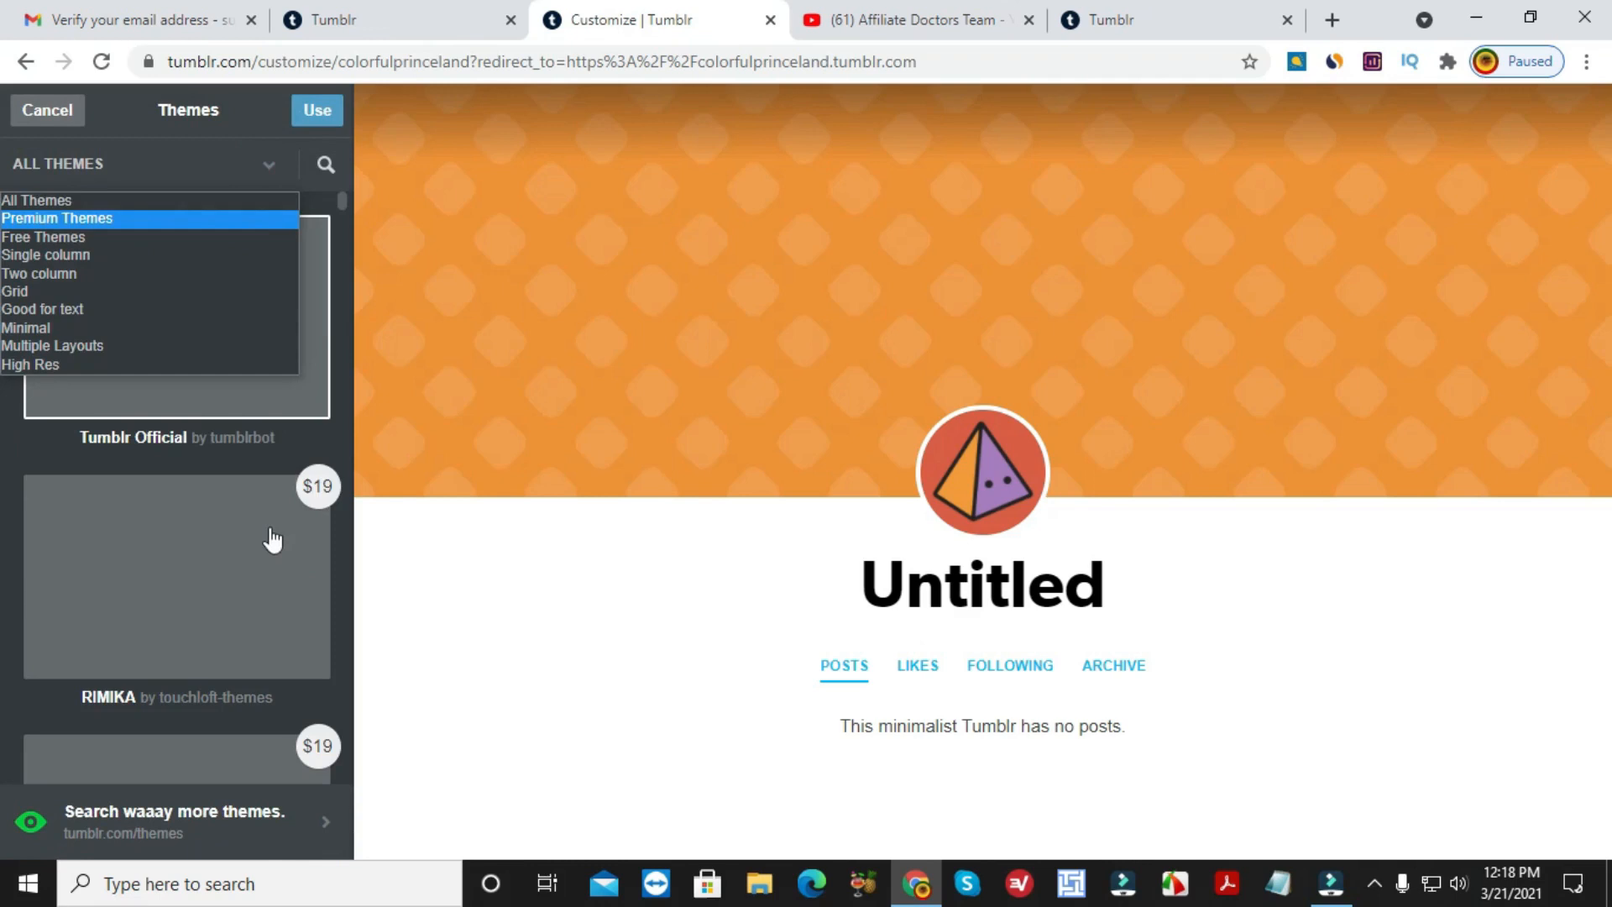
left_click(141, 242)
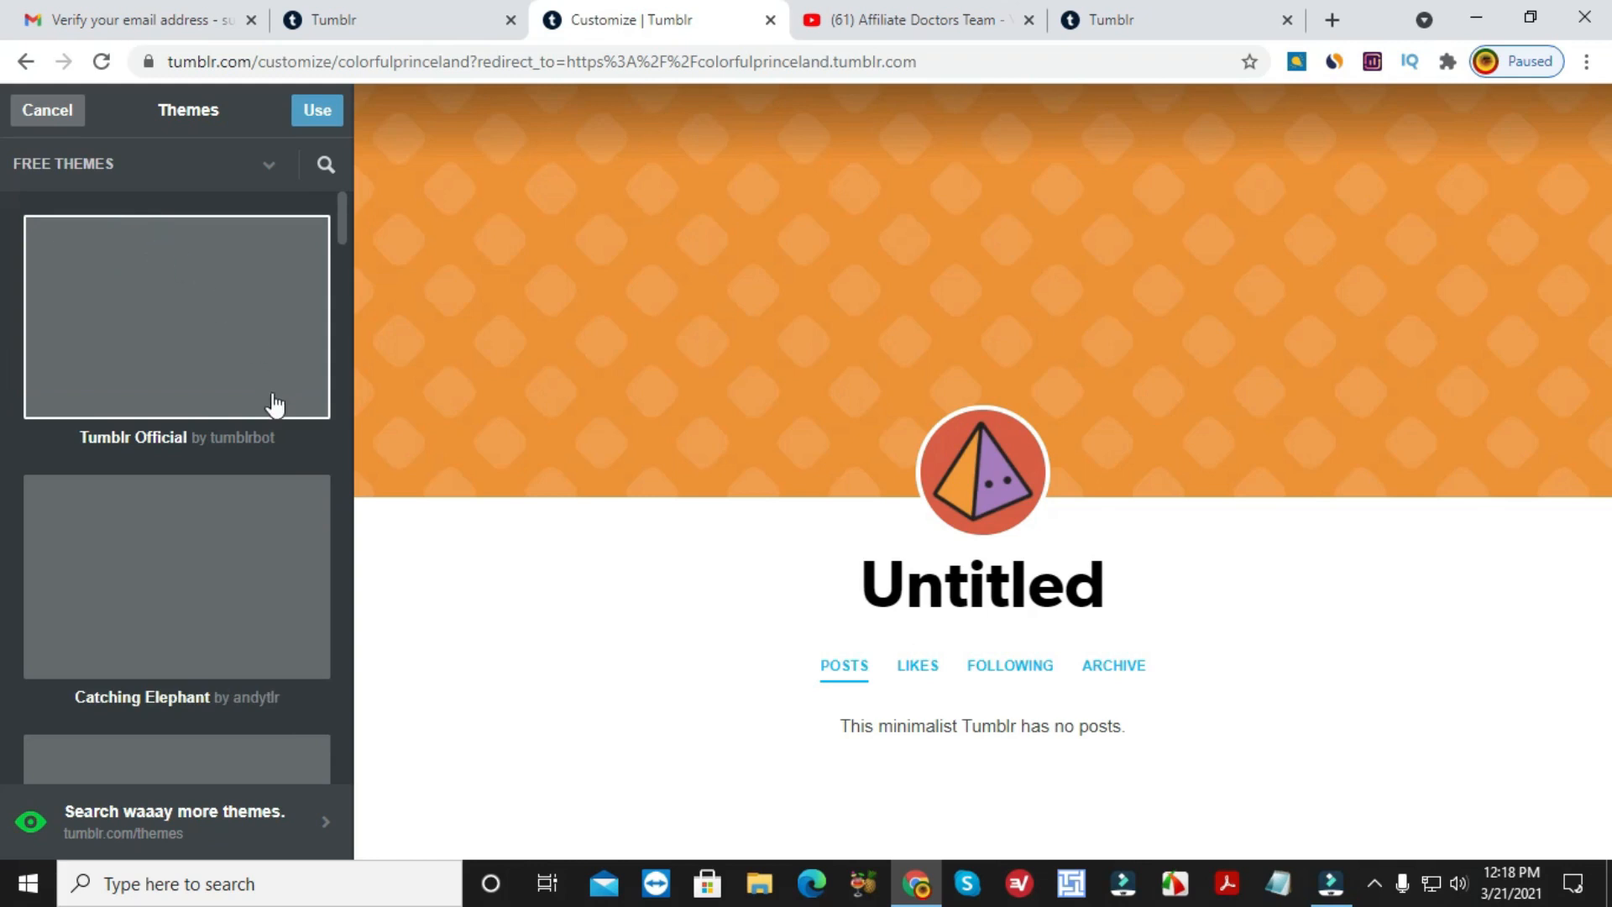
left_click(268, 166)
left_click(269, 166)
left_click(268, 167)
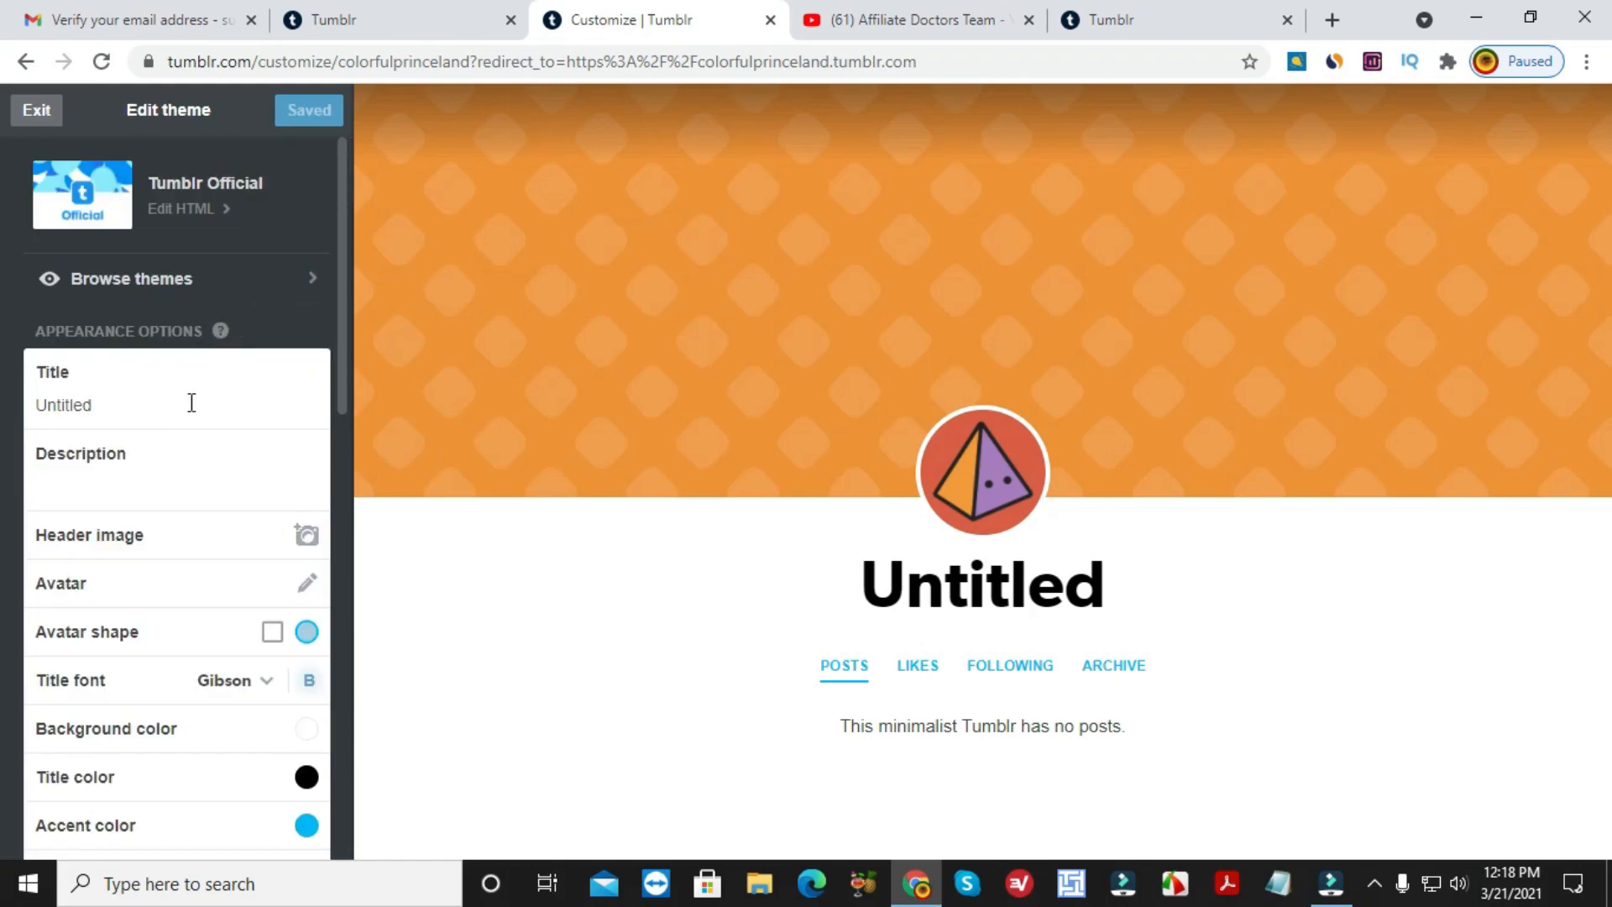
Replace the title Untitled with 'Weightloss tips' and add the description 'Weightloss For 15 days'.
double_click(110, 406)
type("Wei")
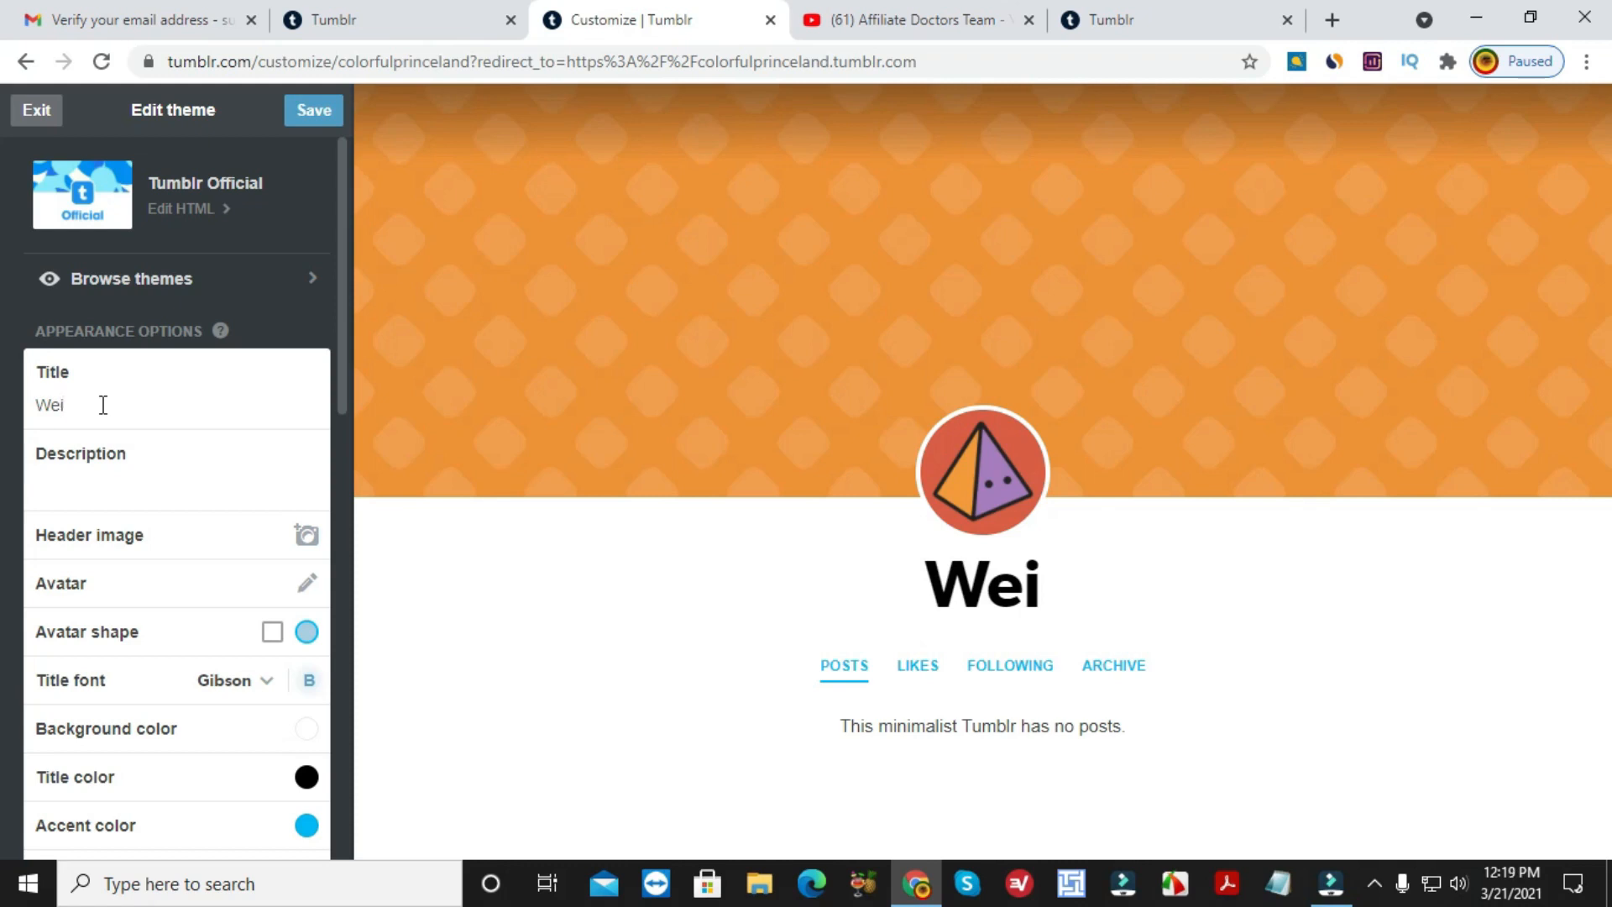
type("ghtloss")
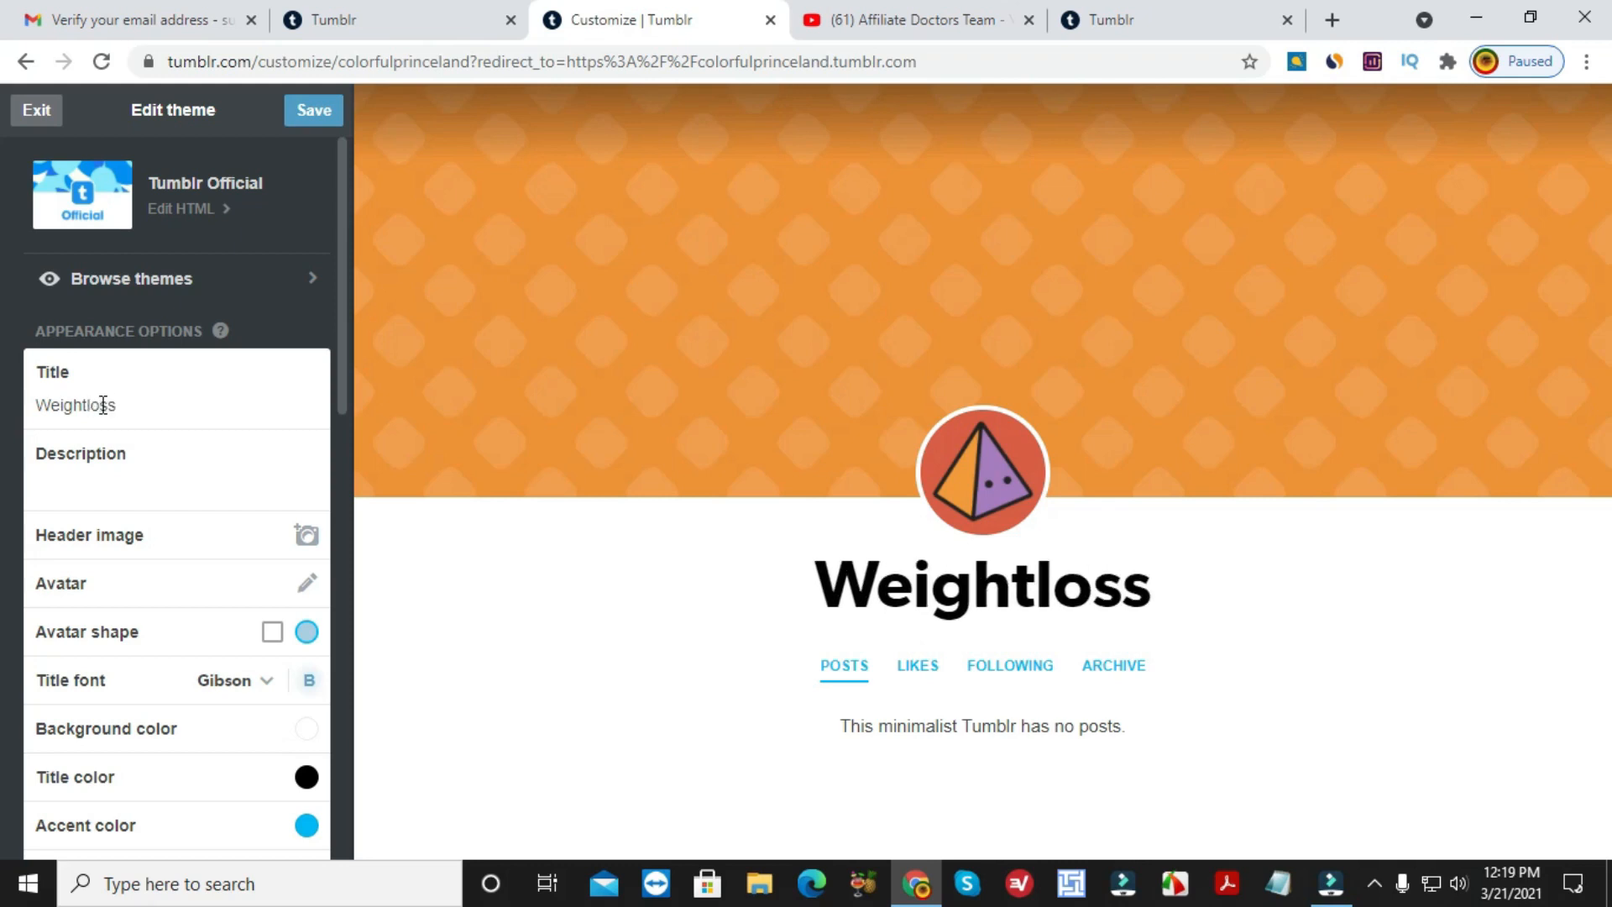
type(" tips")
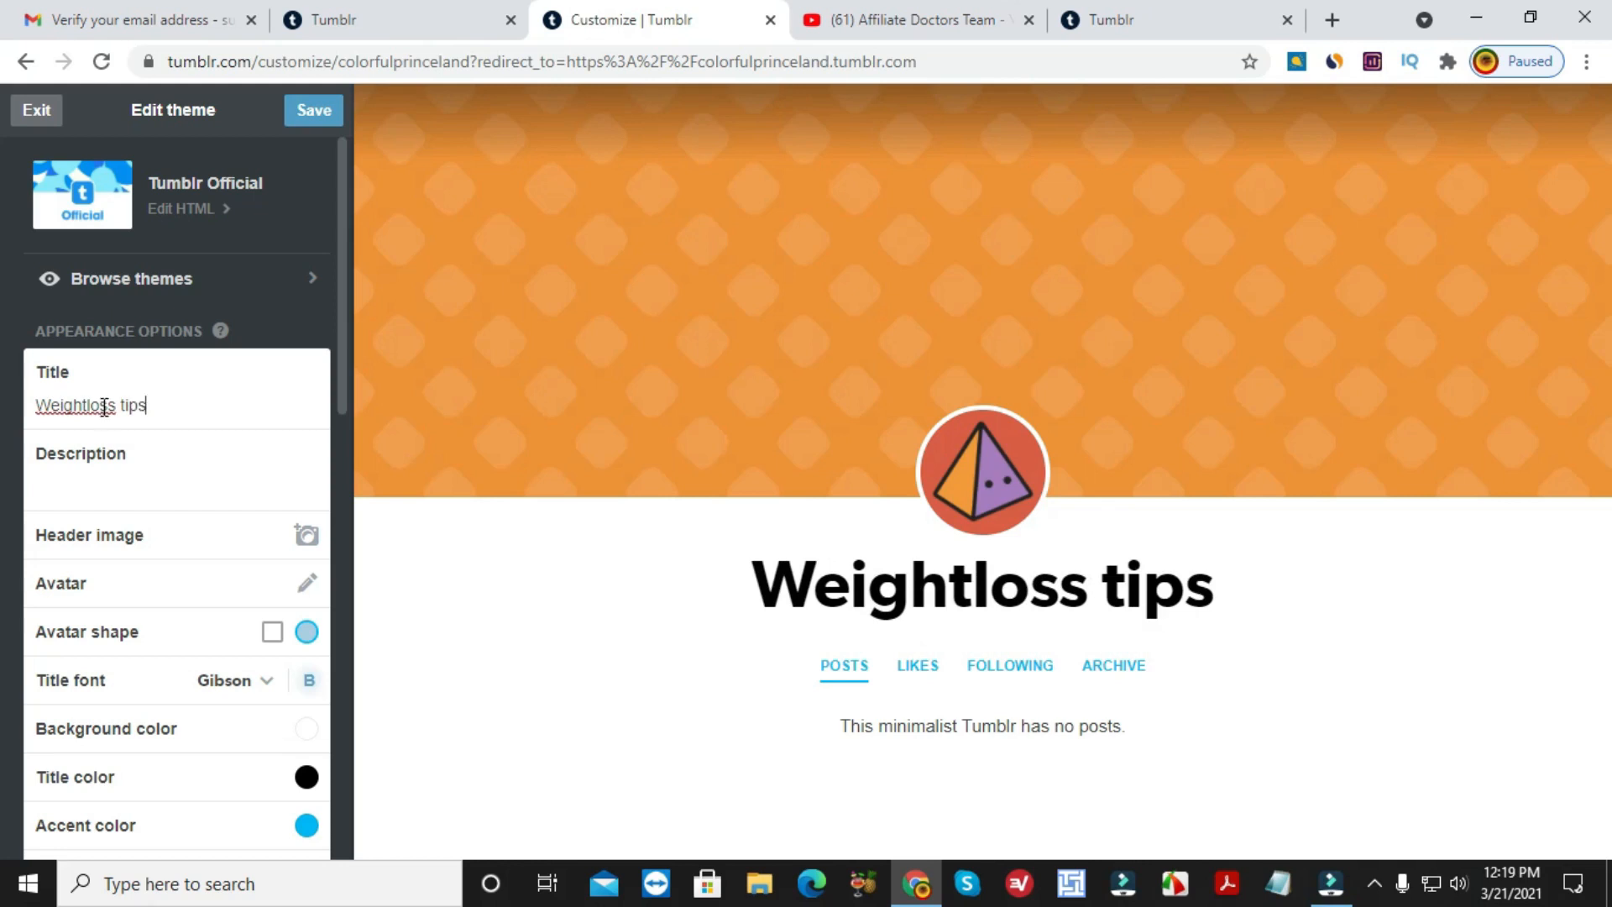
left_click(123, 477)
type("Weight")
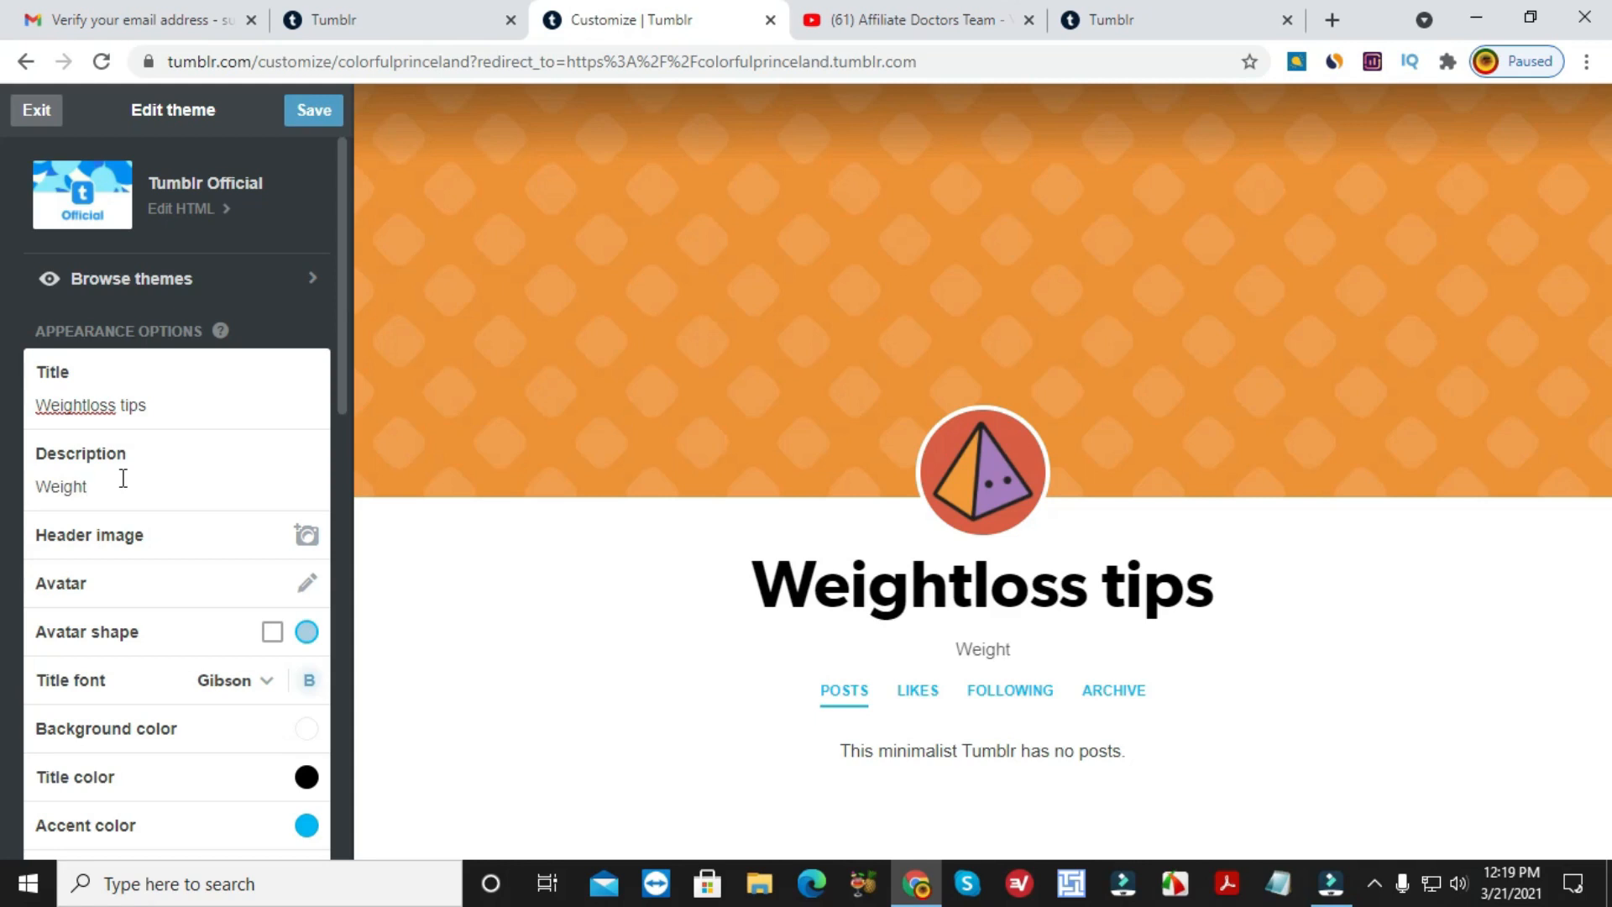
type("loss F")
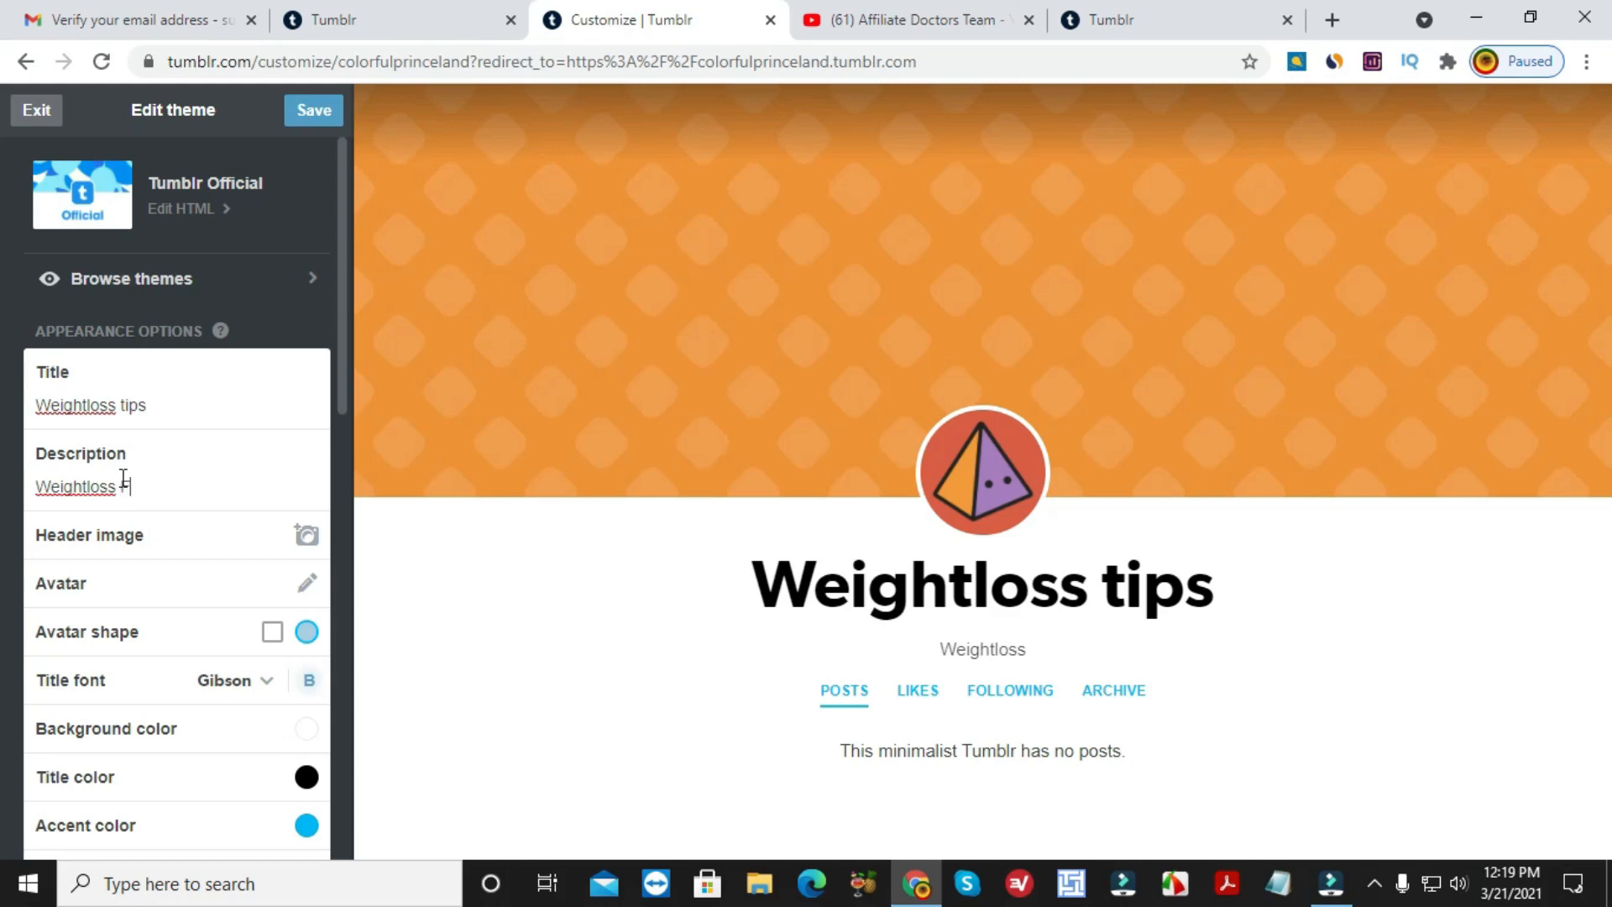
type("or 15 days")
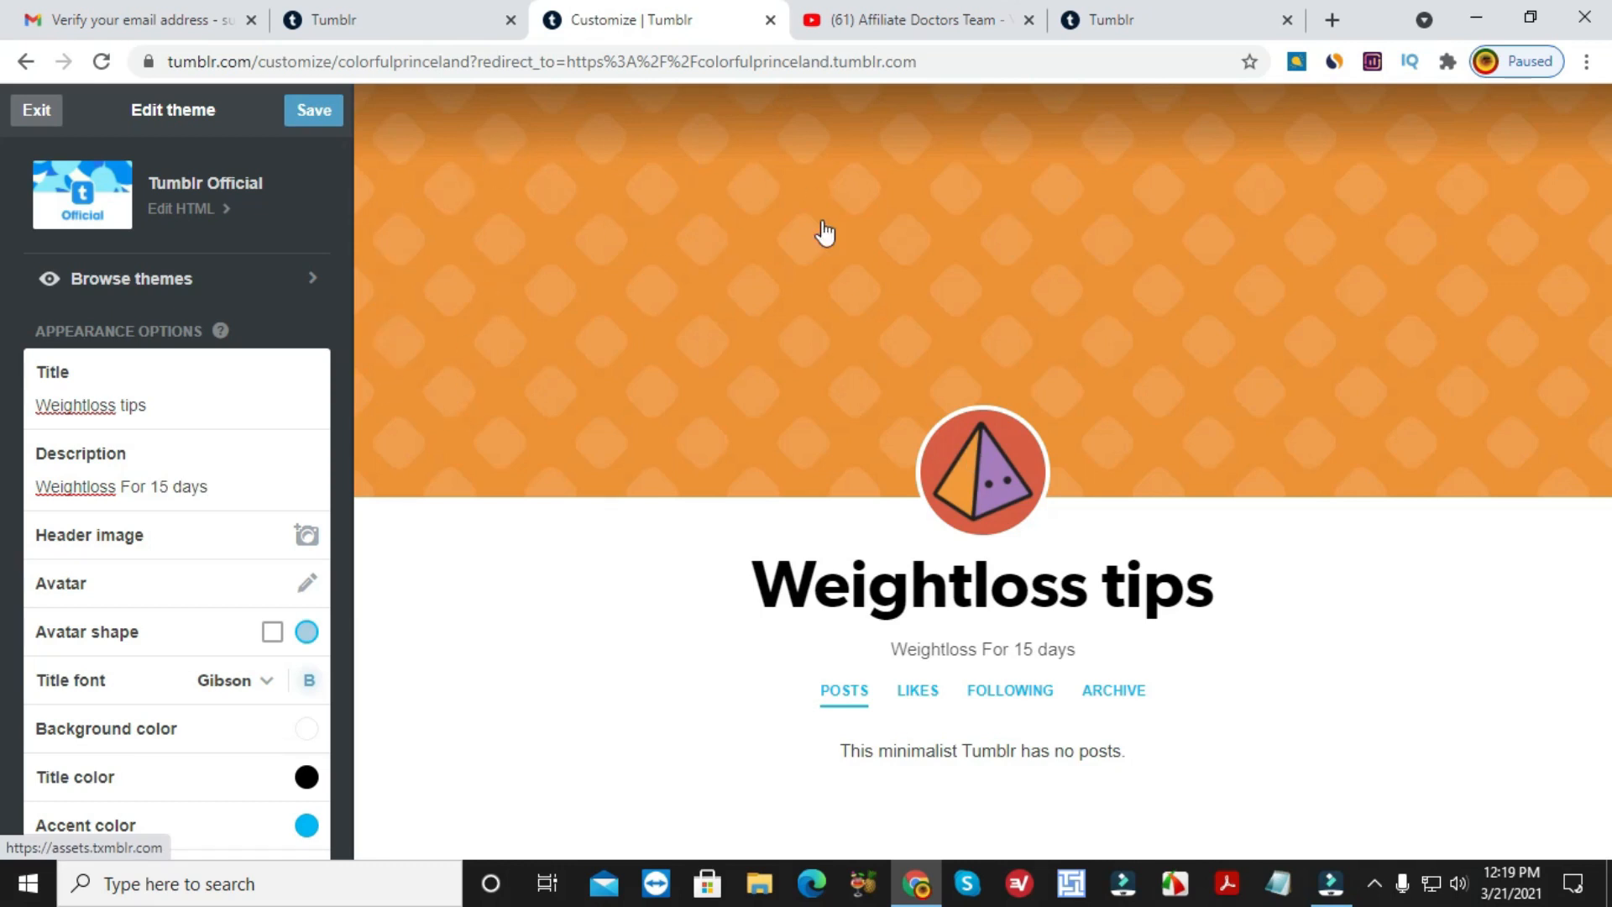
Set the green 1 DAY / 15 DAYS / 30 DAYS picture from Downloads as the header image.
left_click(302, 536)
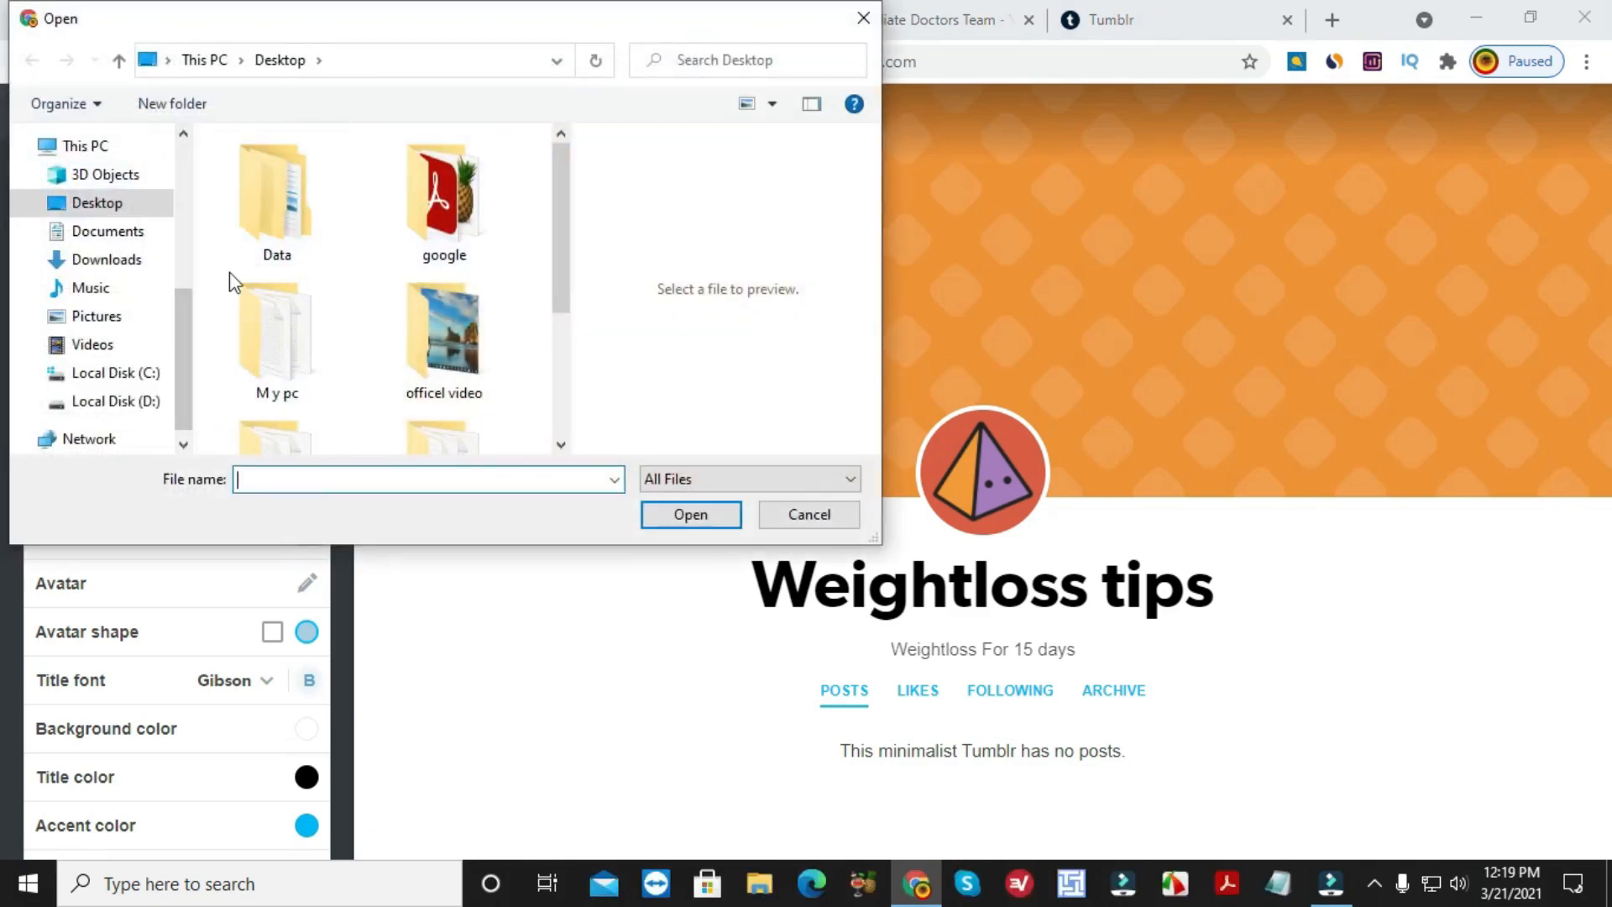
scroll(411, 339, "down", 2)
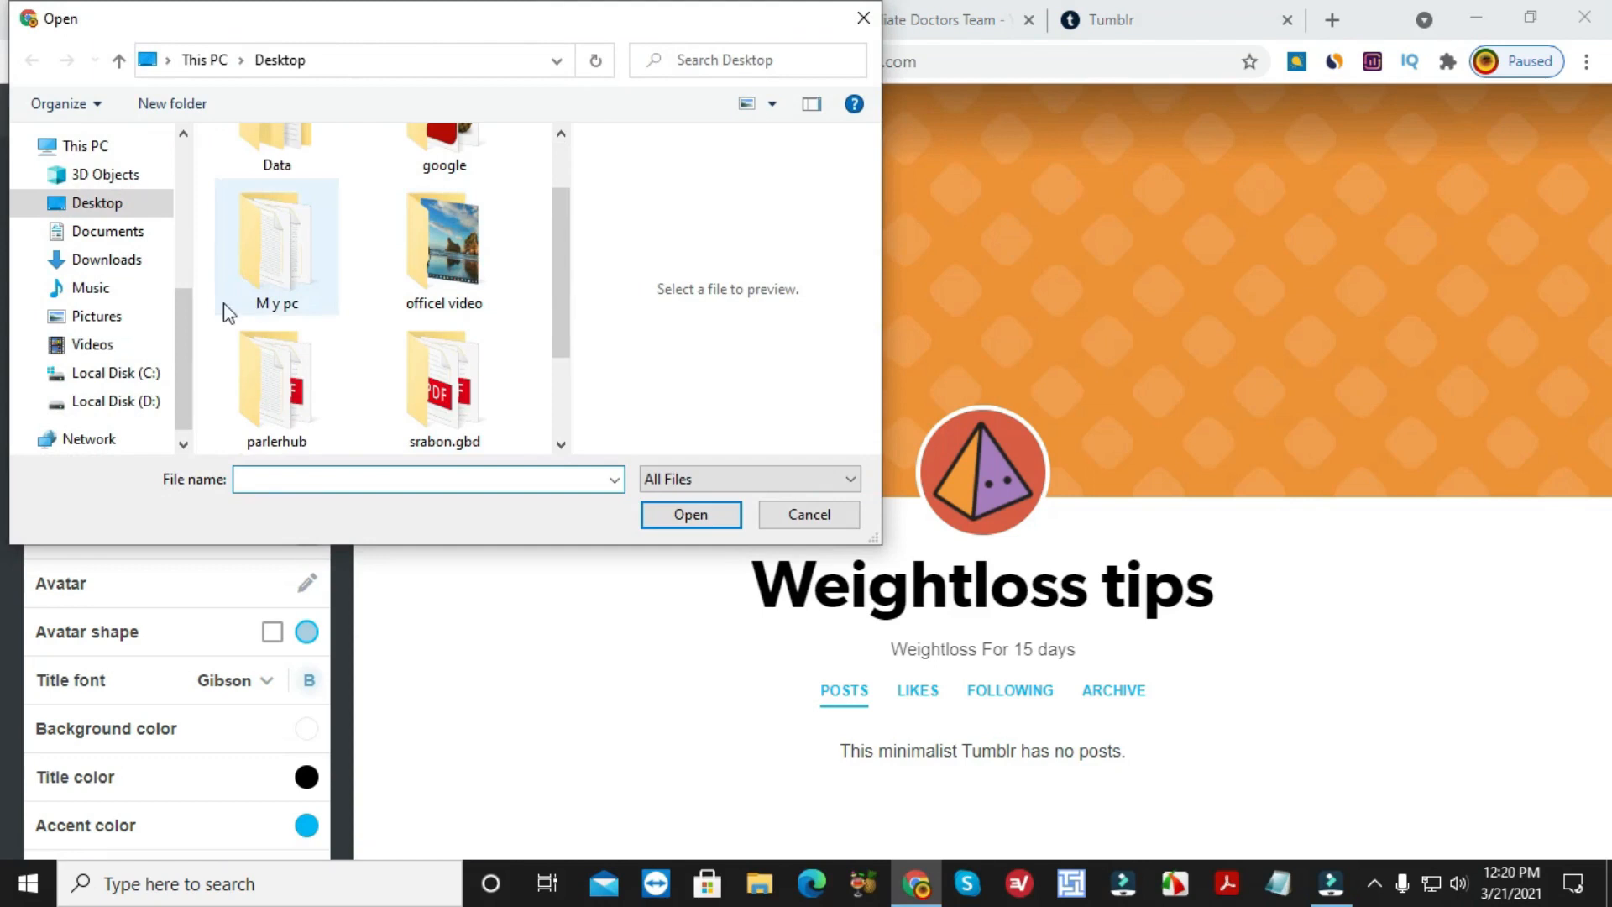
left_click(120, 265)
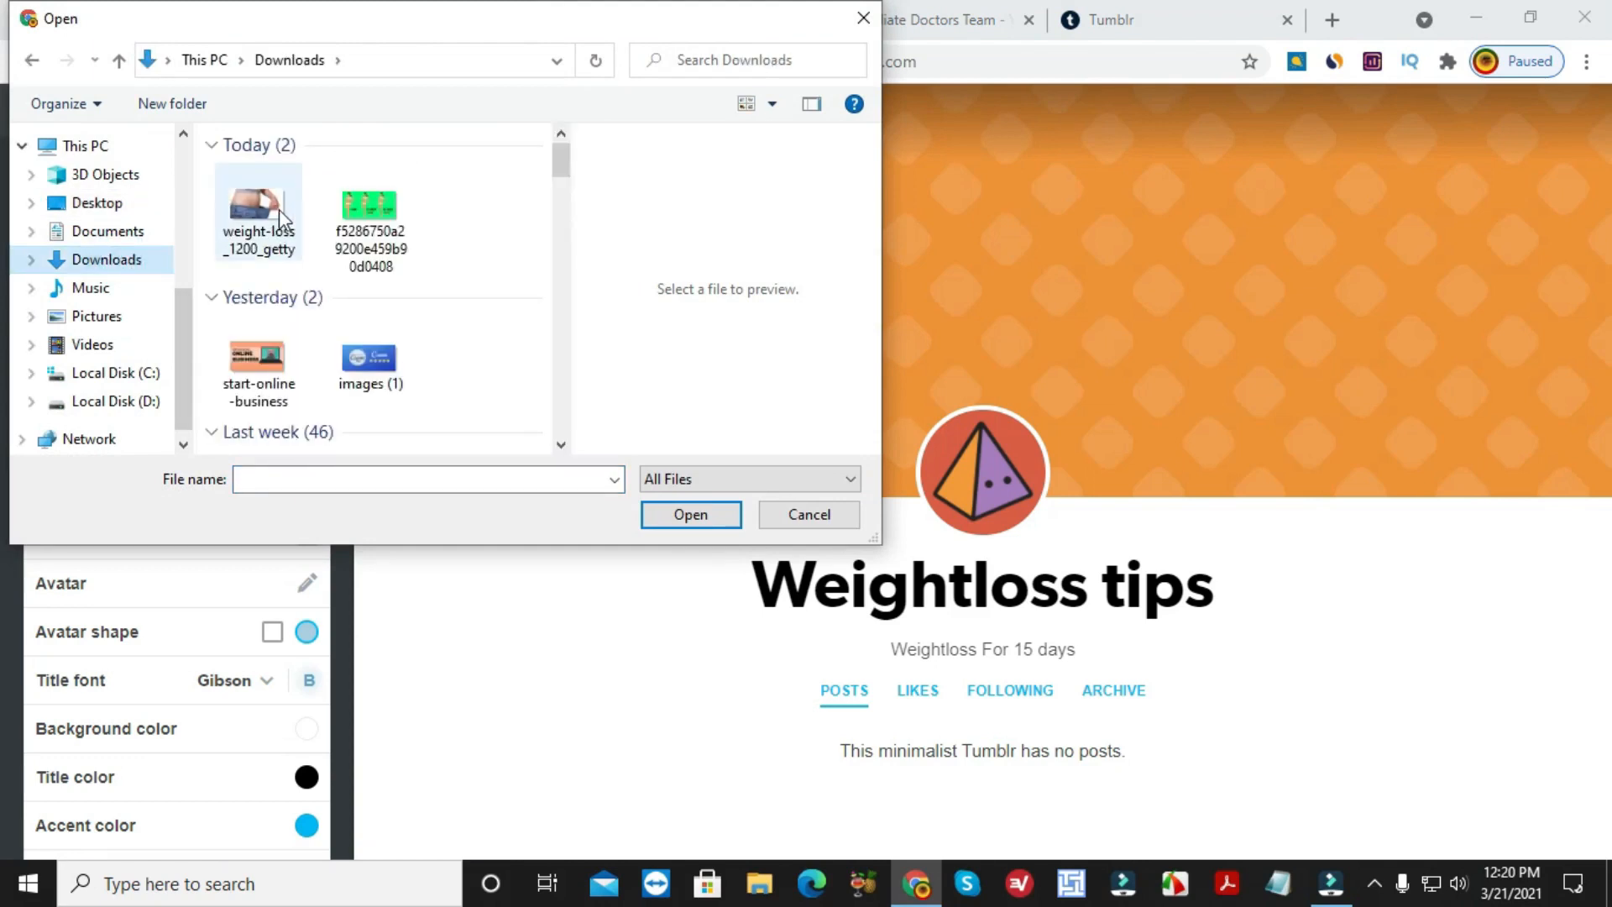
left_click(366, 213)
left_click(690, 514)
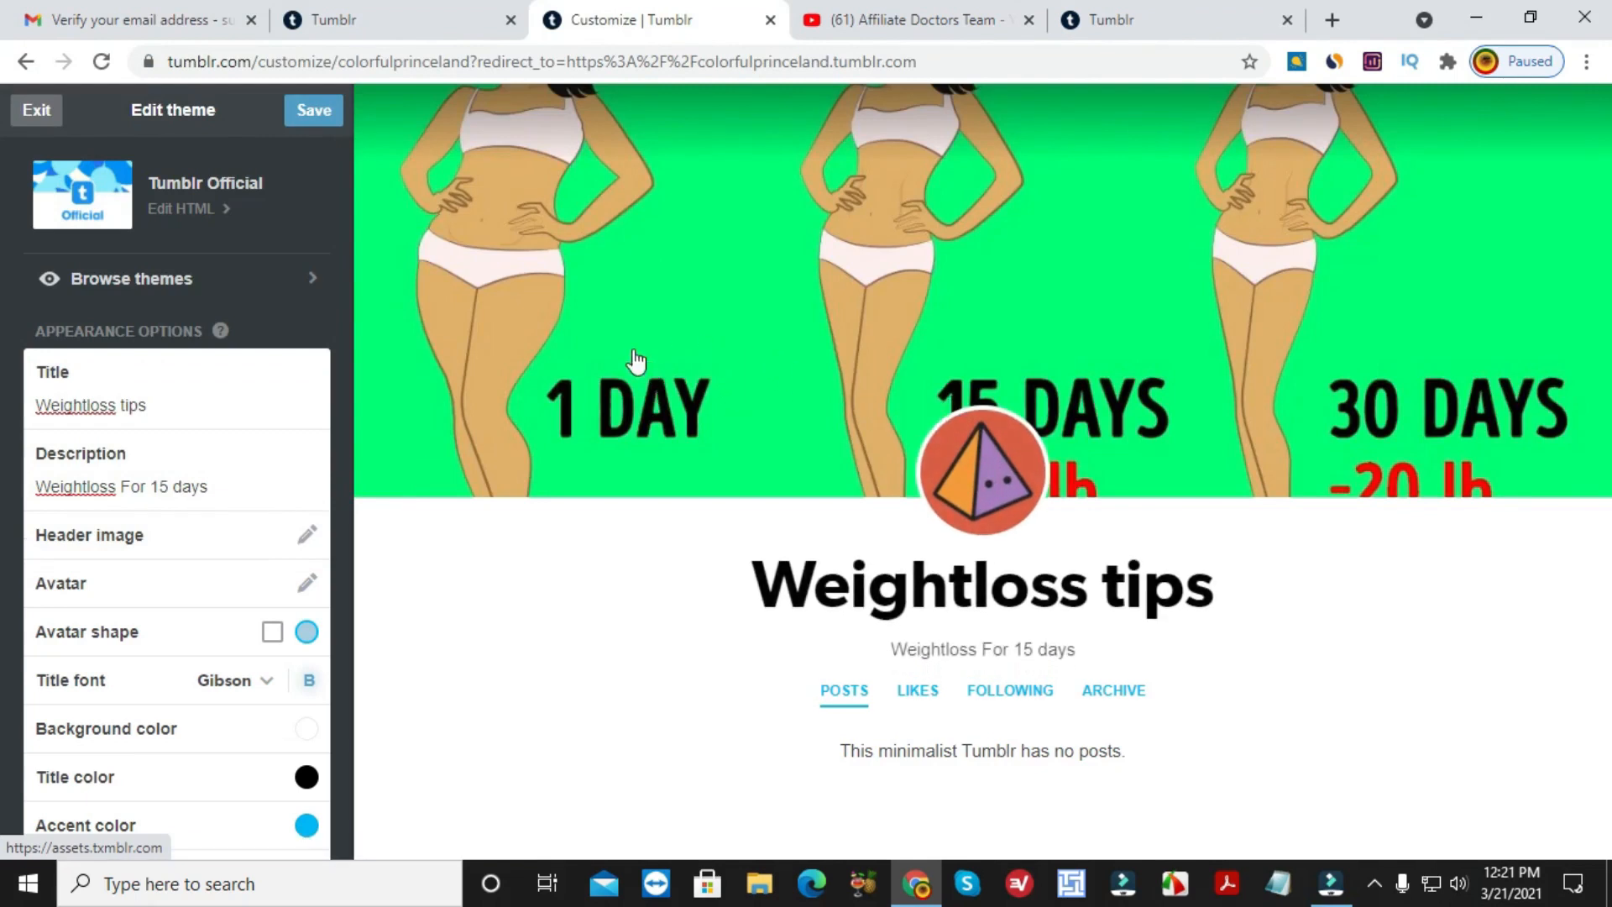
scroll(225, 562, "down", 1)
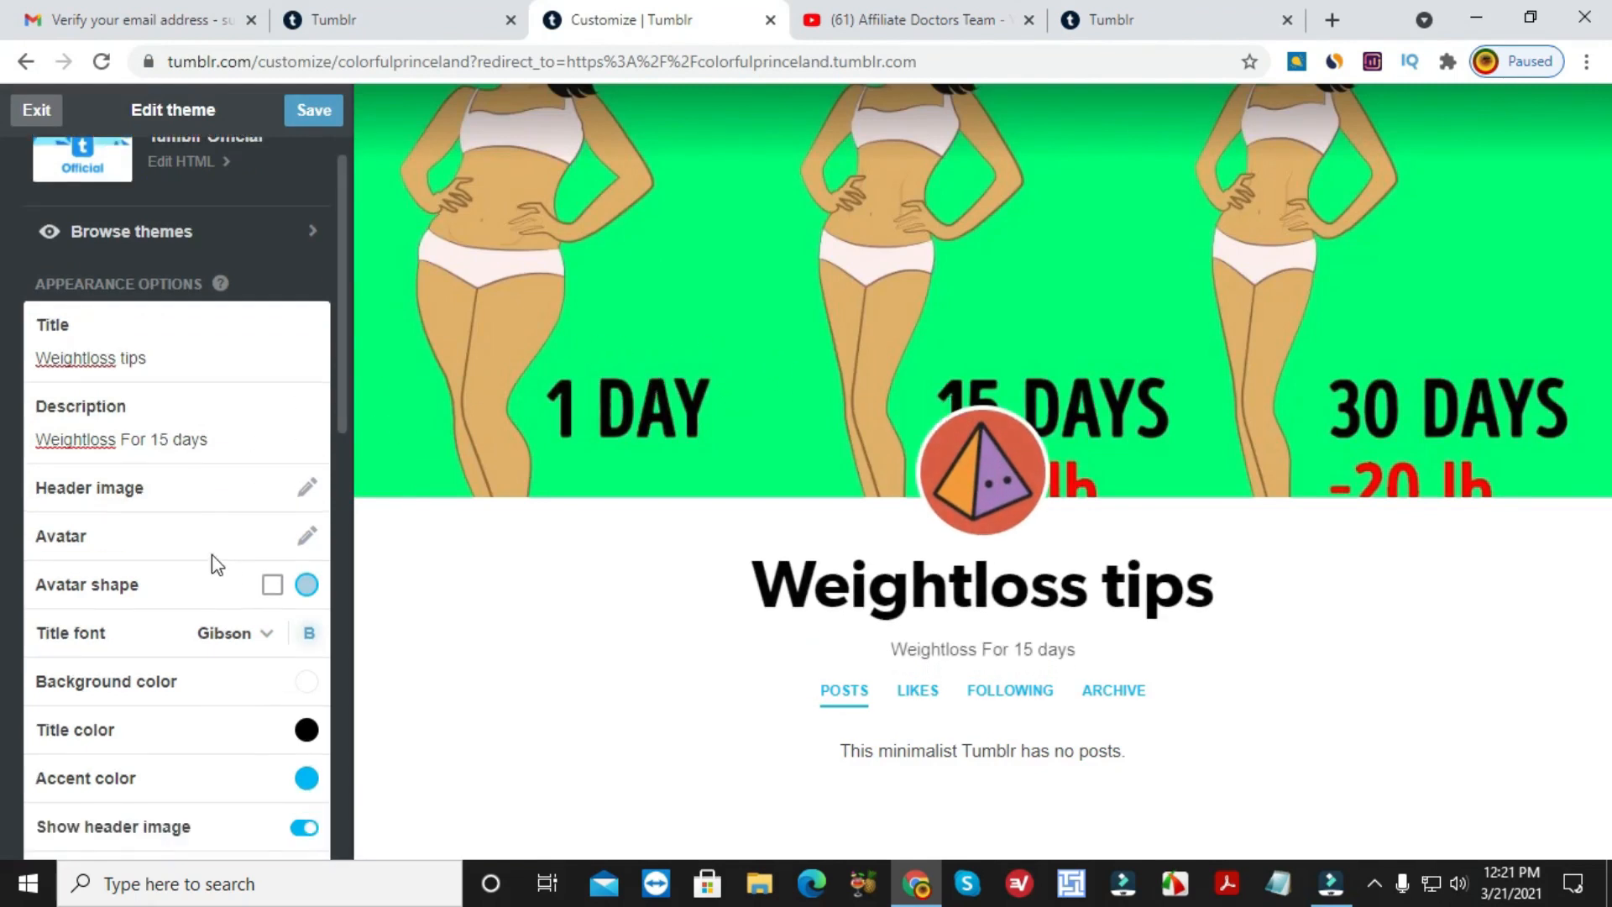
Set weight-loss_1200_getty from Downloads as the blog avatar.
left_click(309, 540)
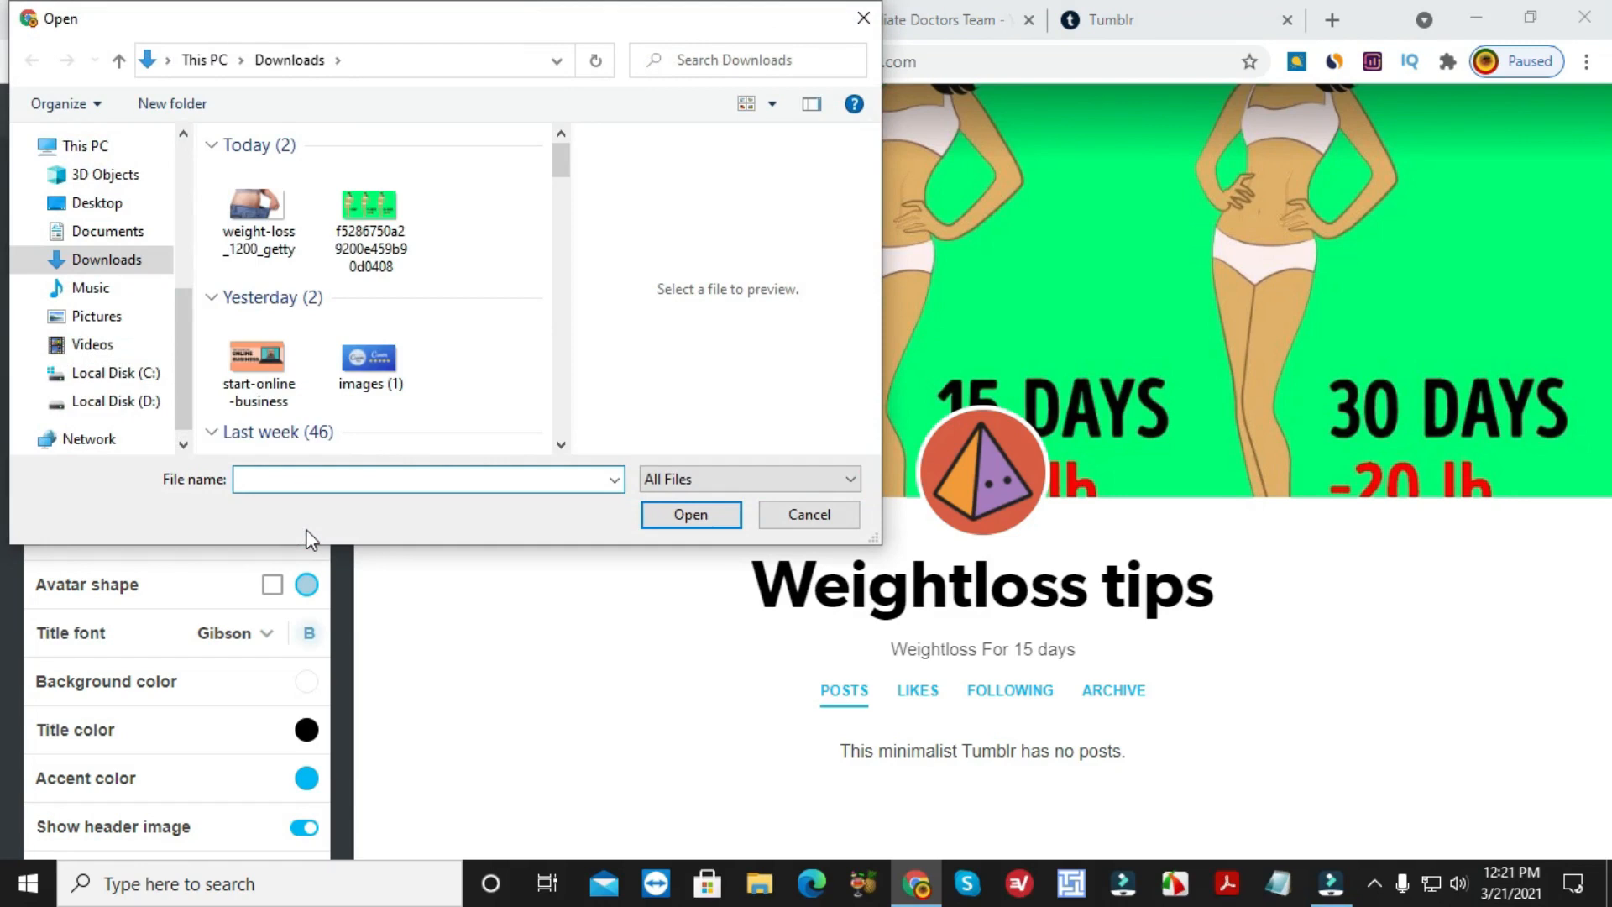
left_click(229, 198)
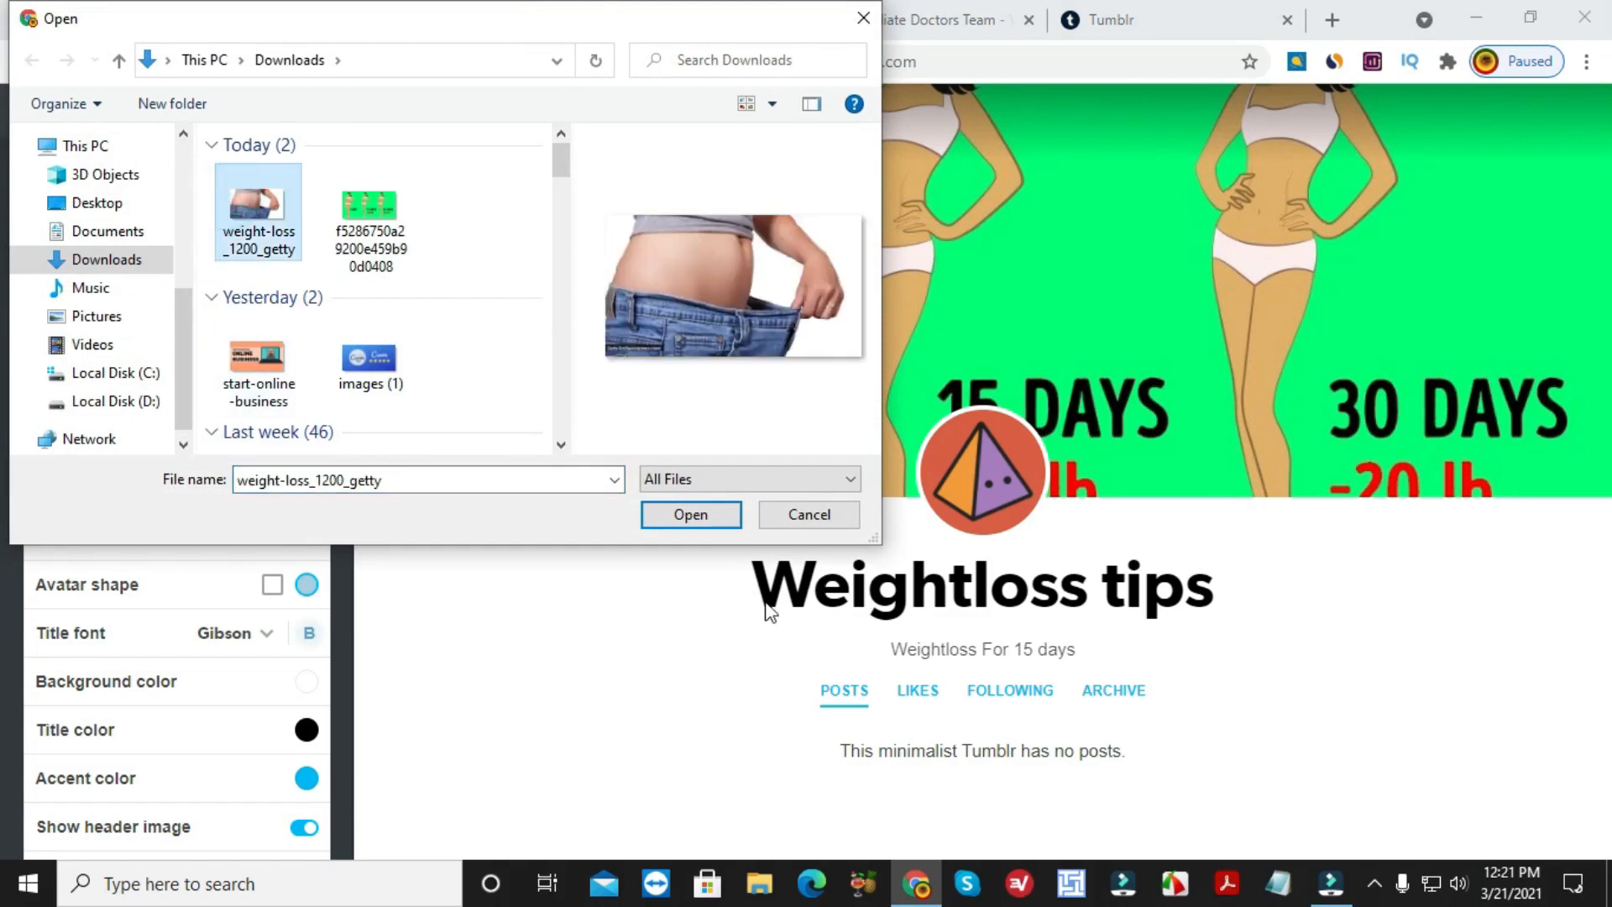
left_click(712, 515)
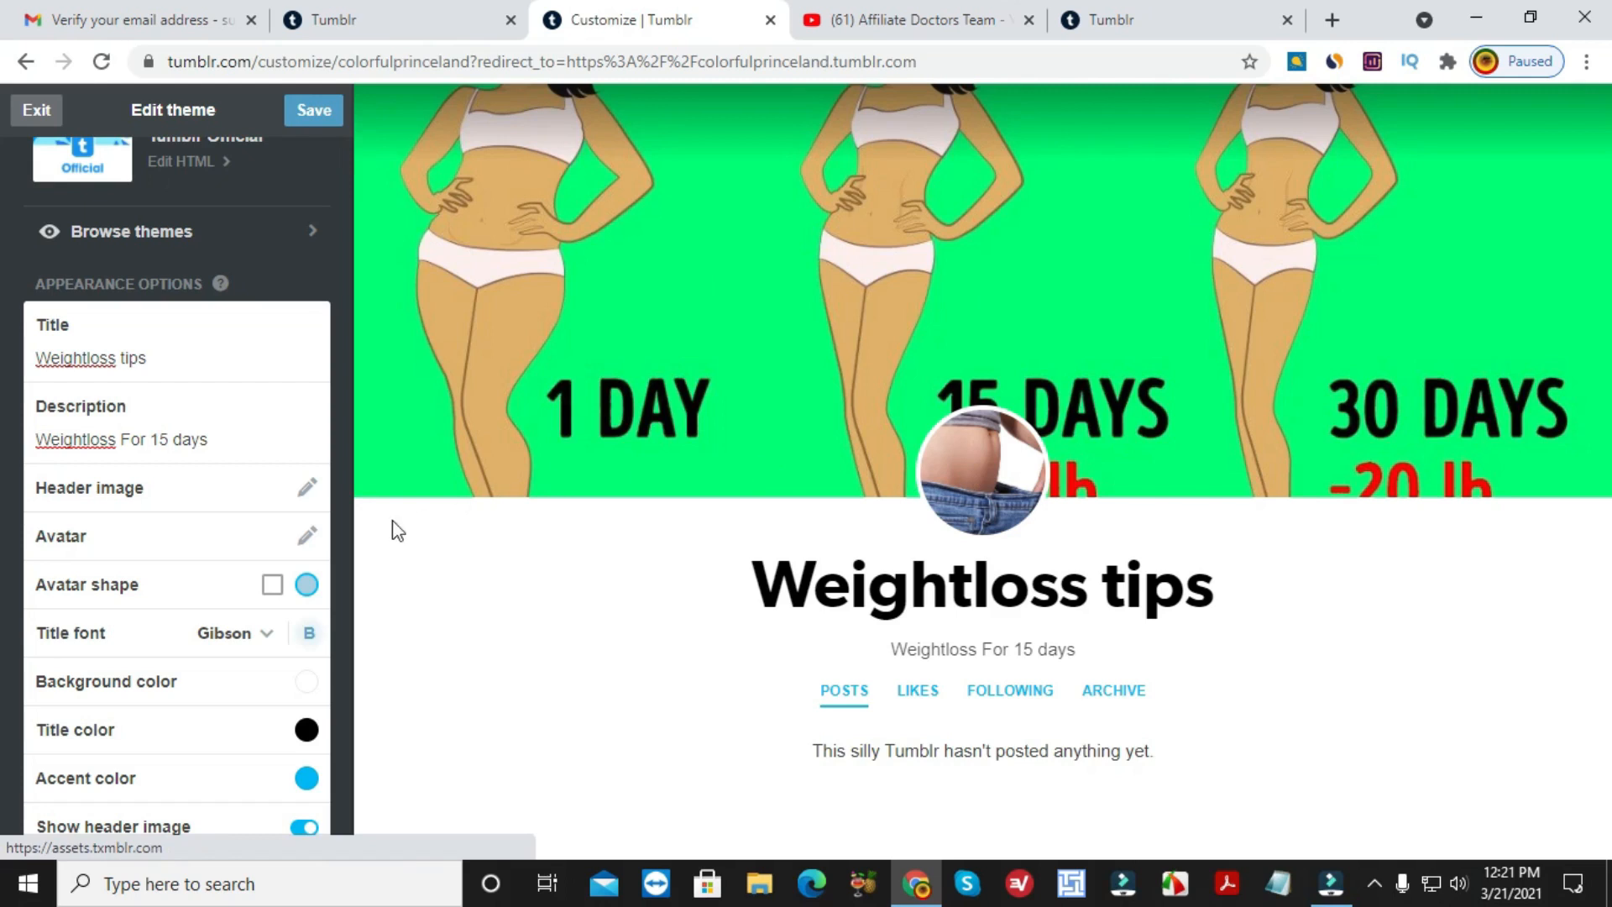
scroll(241, 601, "down", 1)
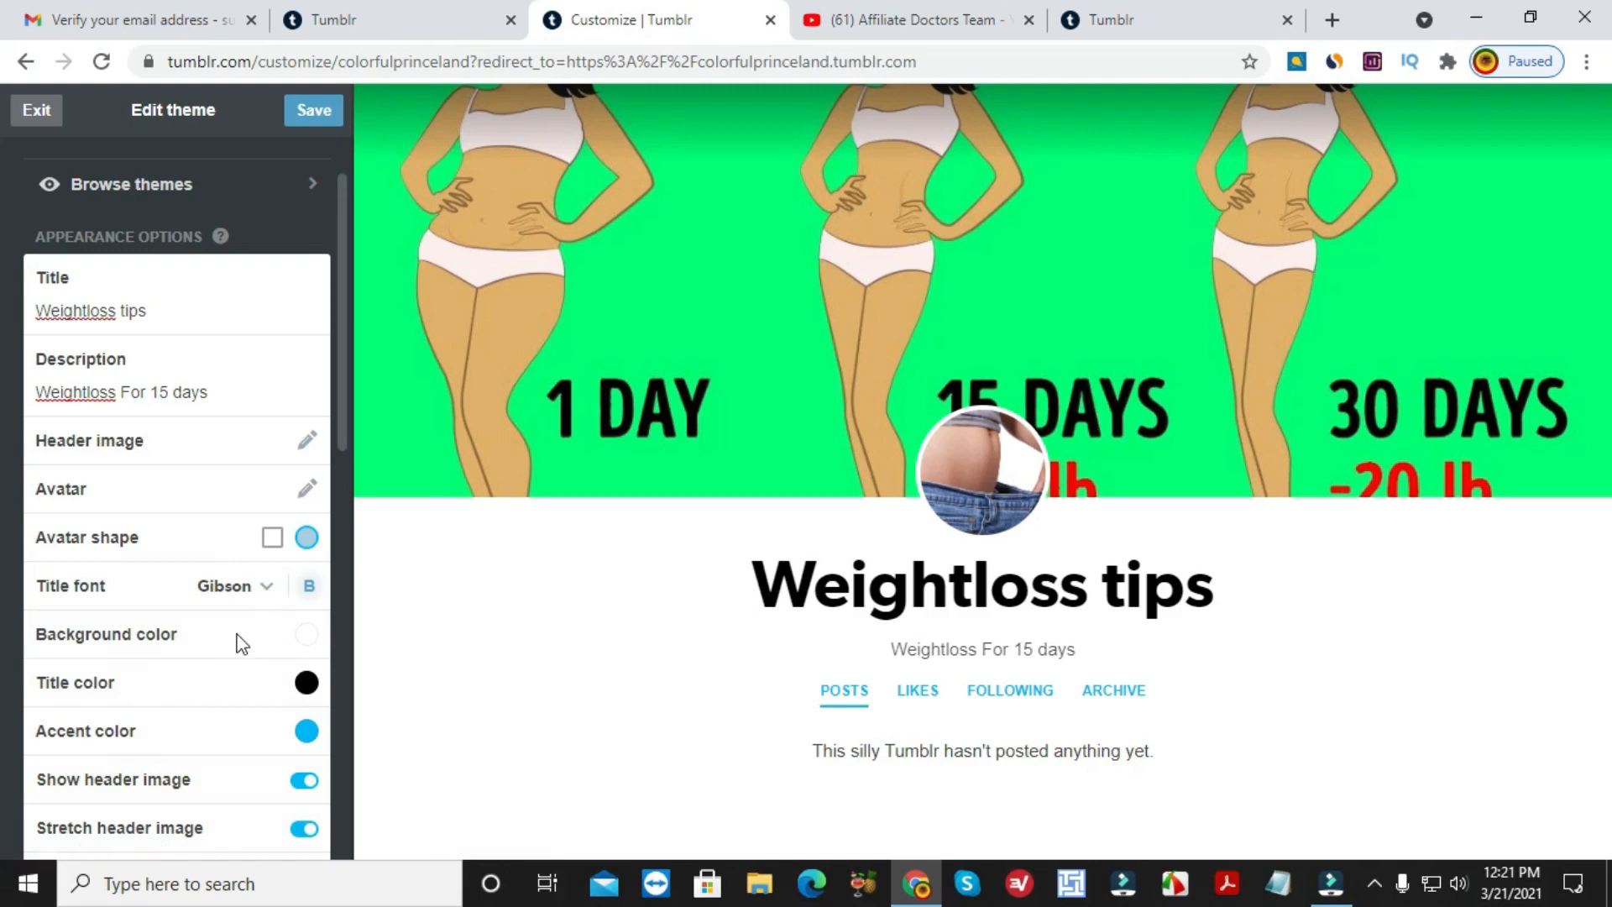
Try Avalon from the title font list, then settle on Clearface for the Weightloss tips title.
left_click(267, 586)
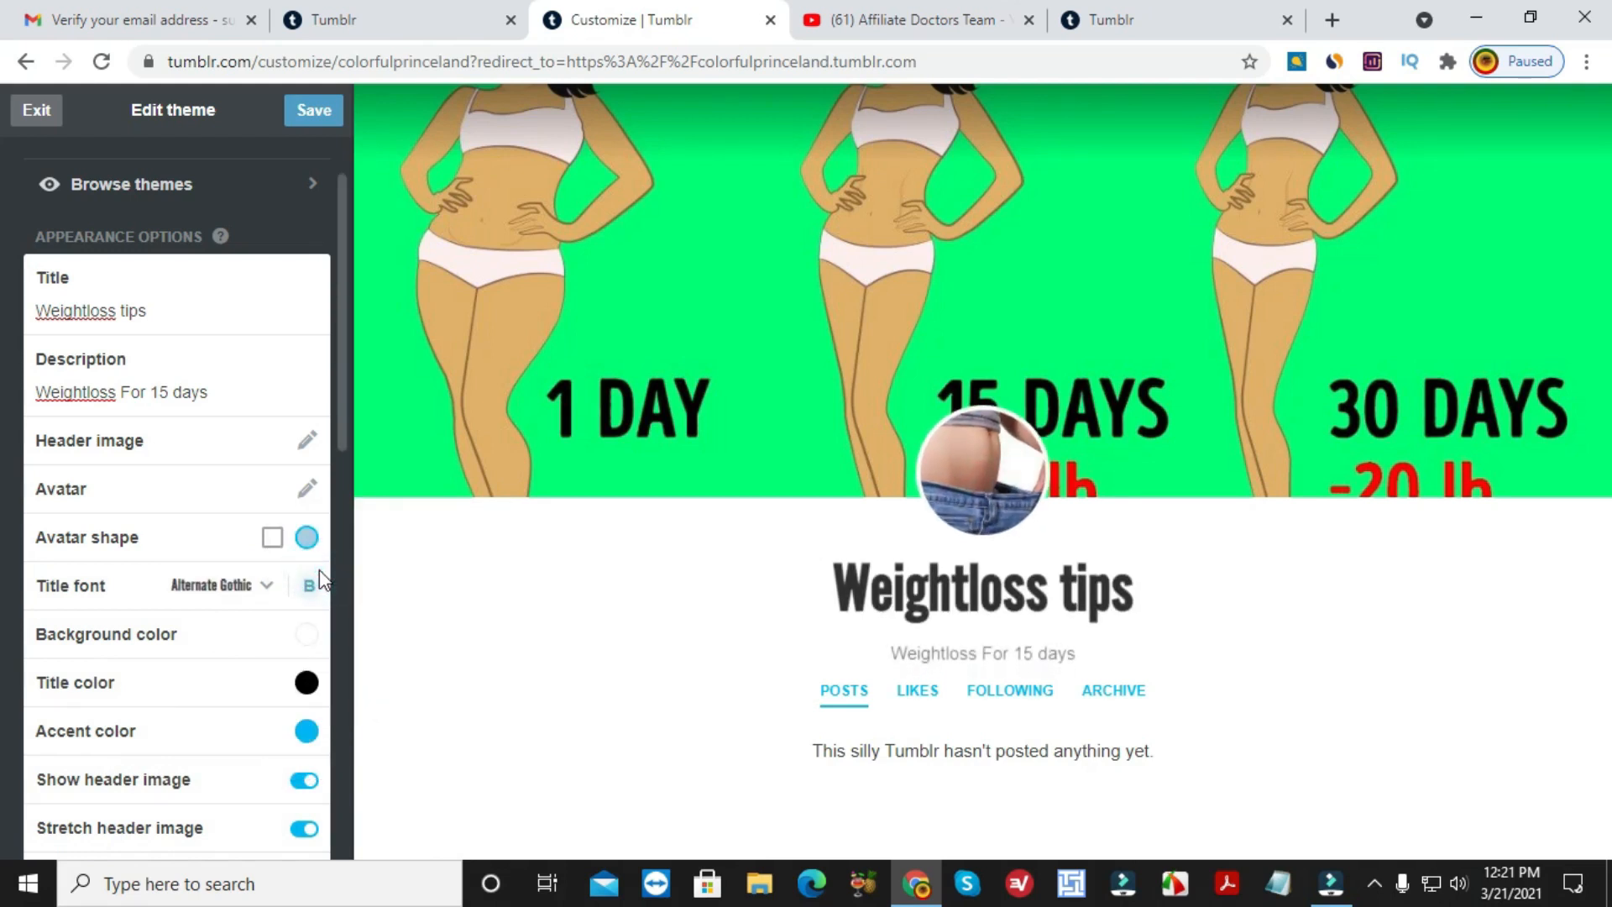
left_click(266, 590)
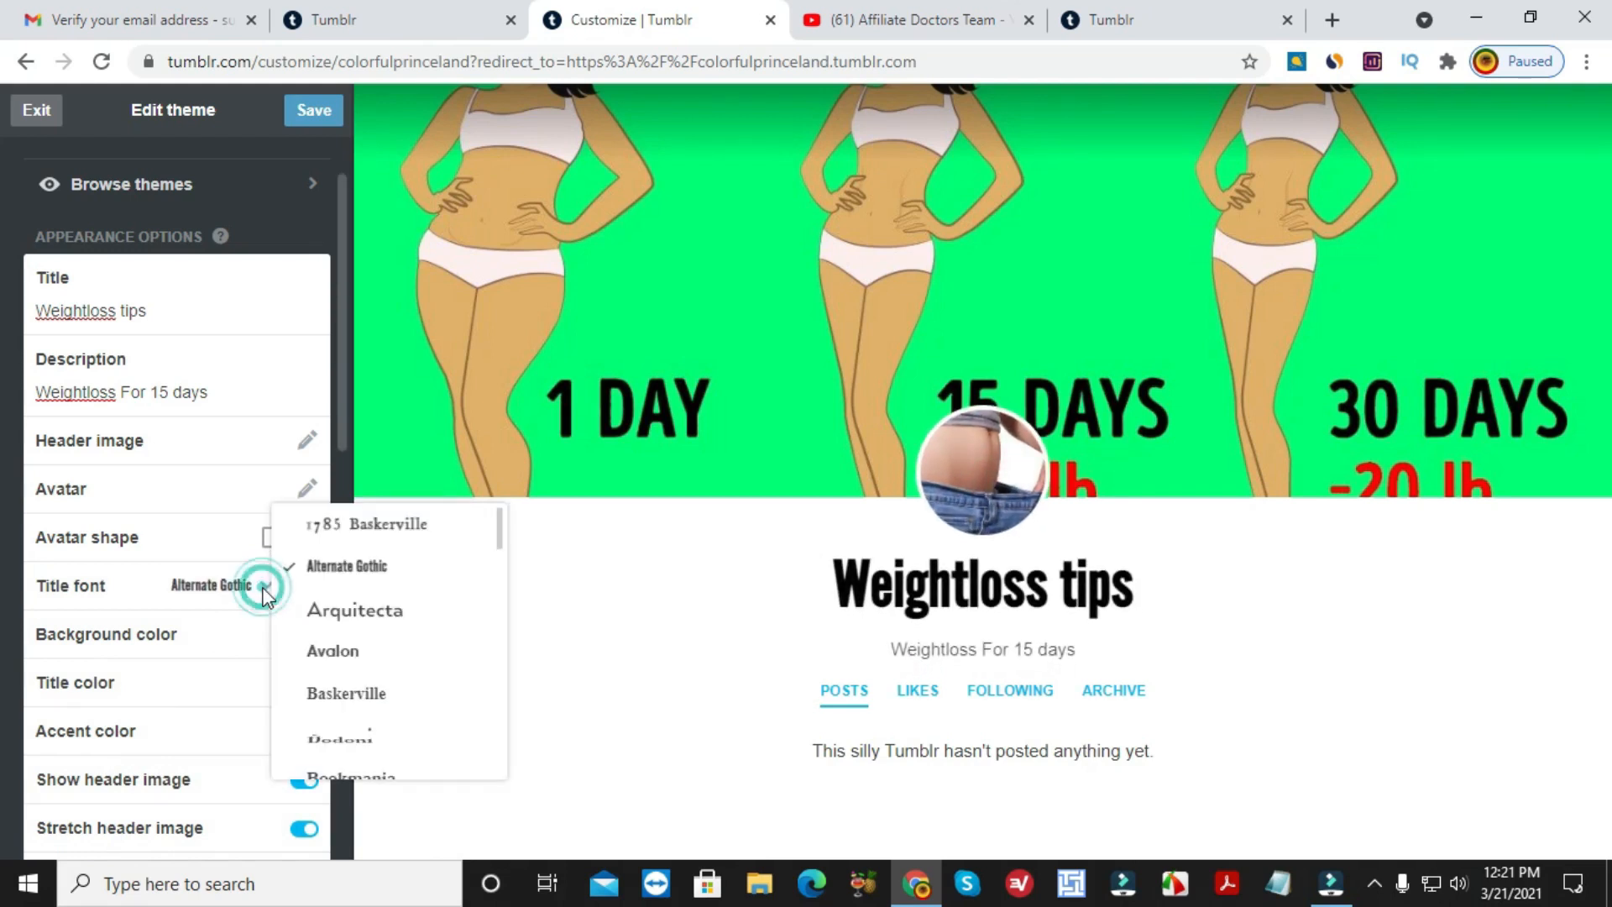
left_click(309, 656)
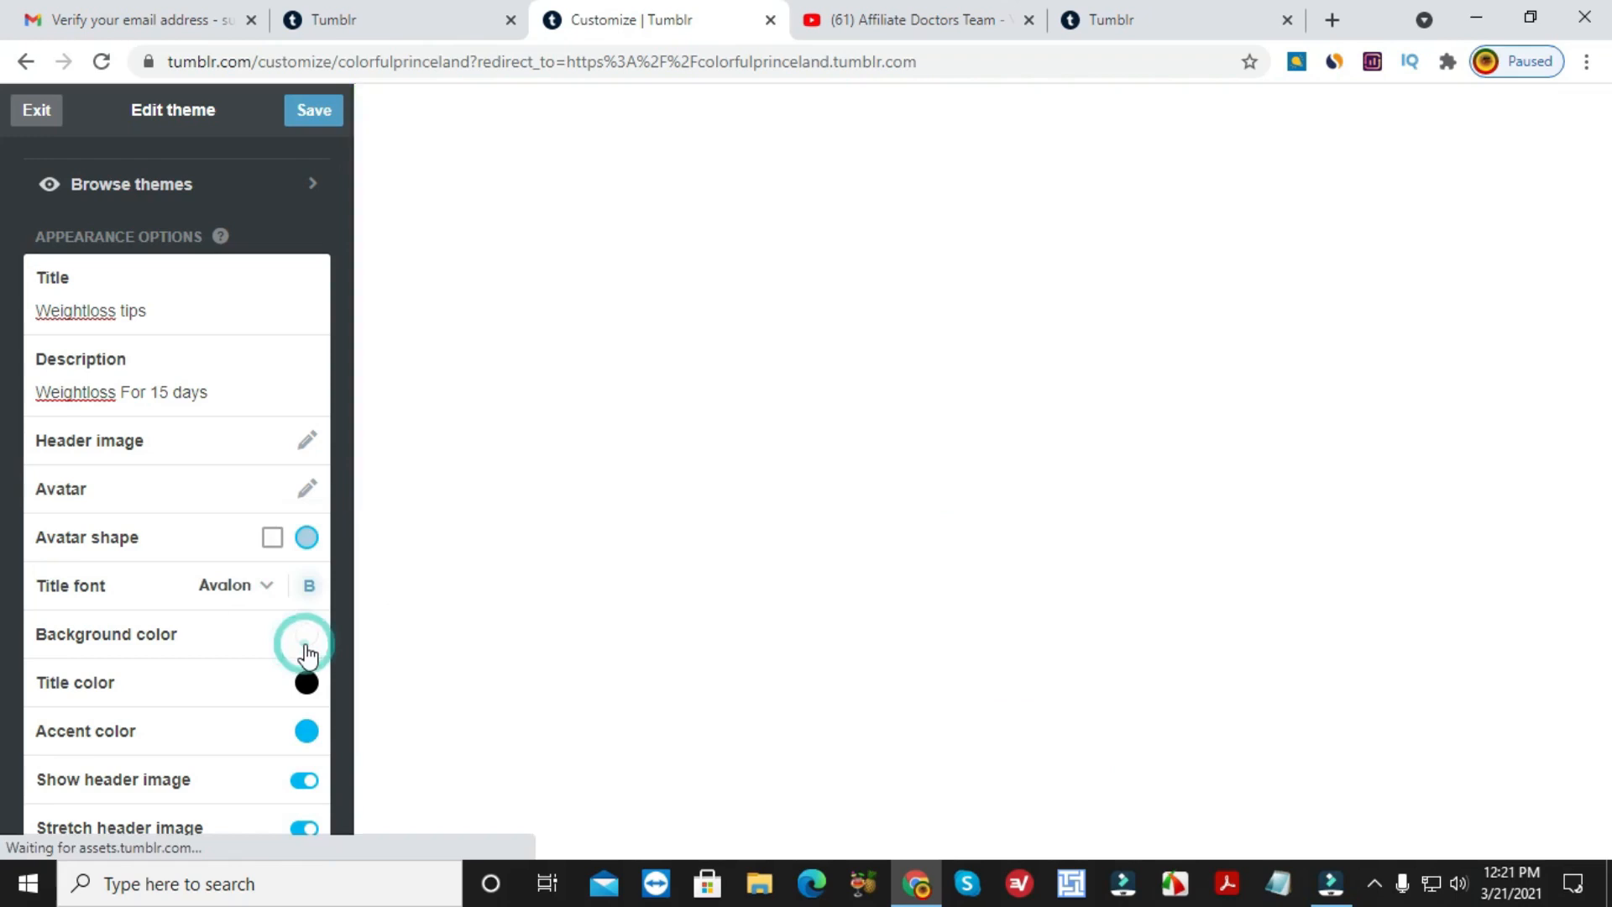
left_click(276, 588)
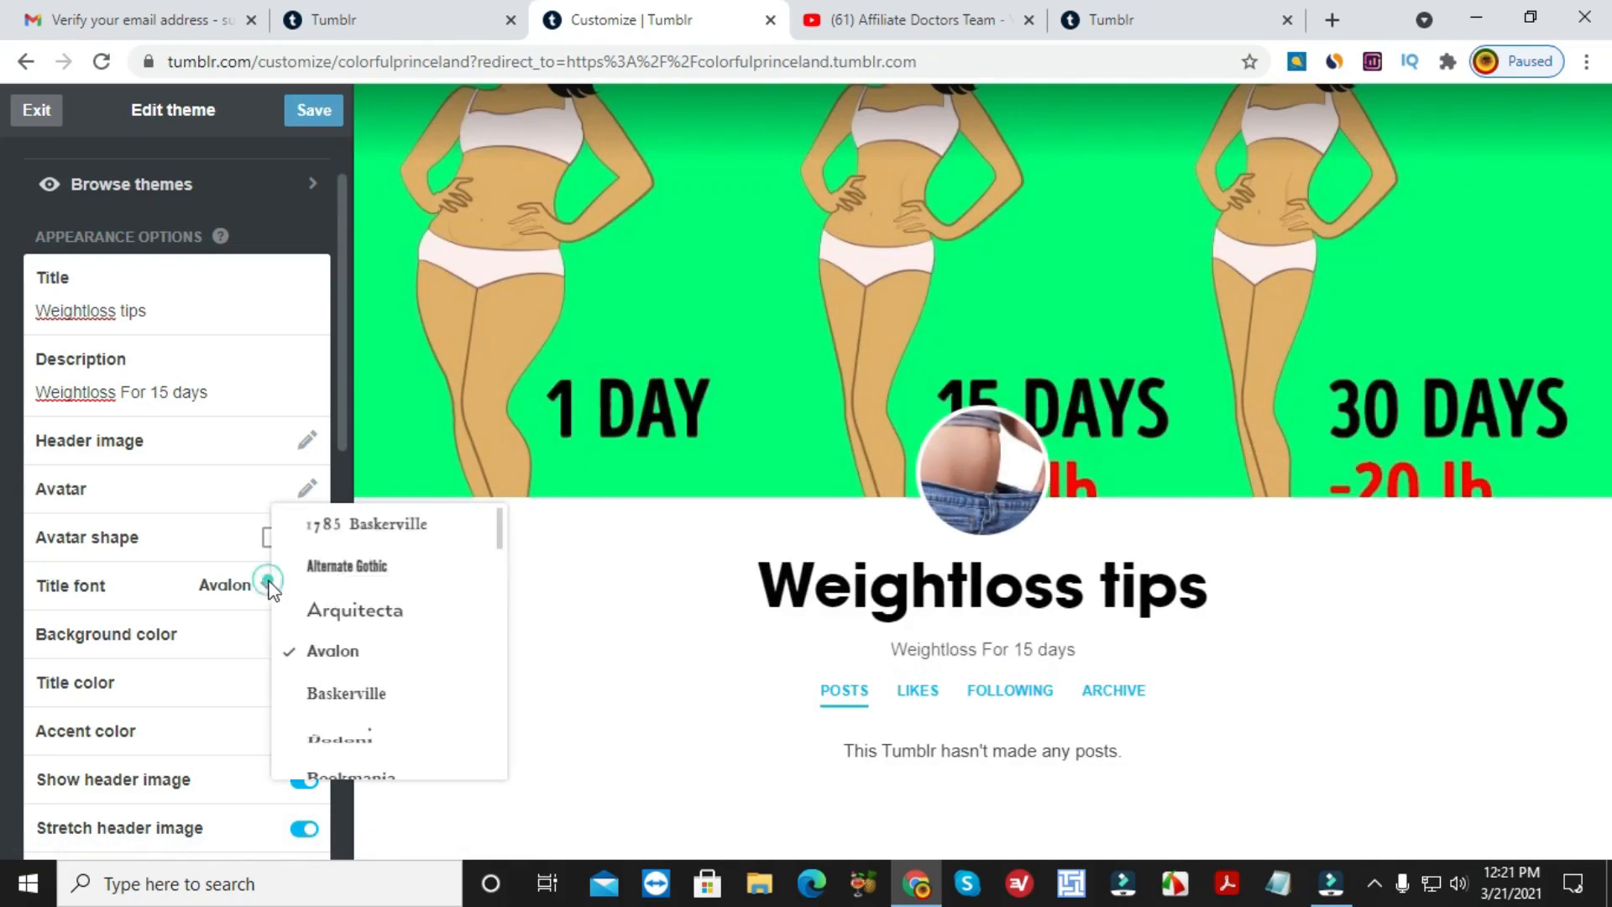
scroll(352, 612, "down", 3)
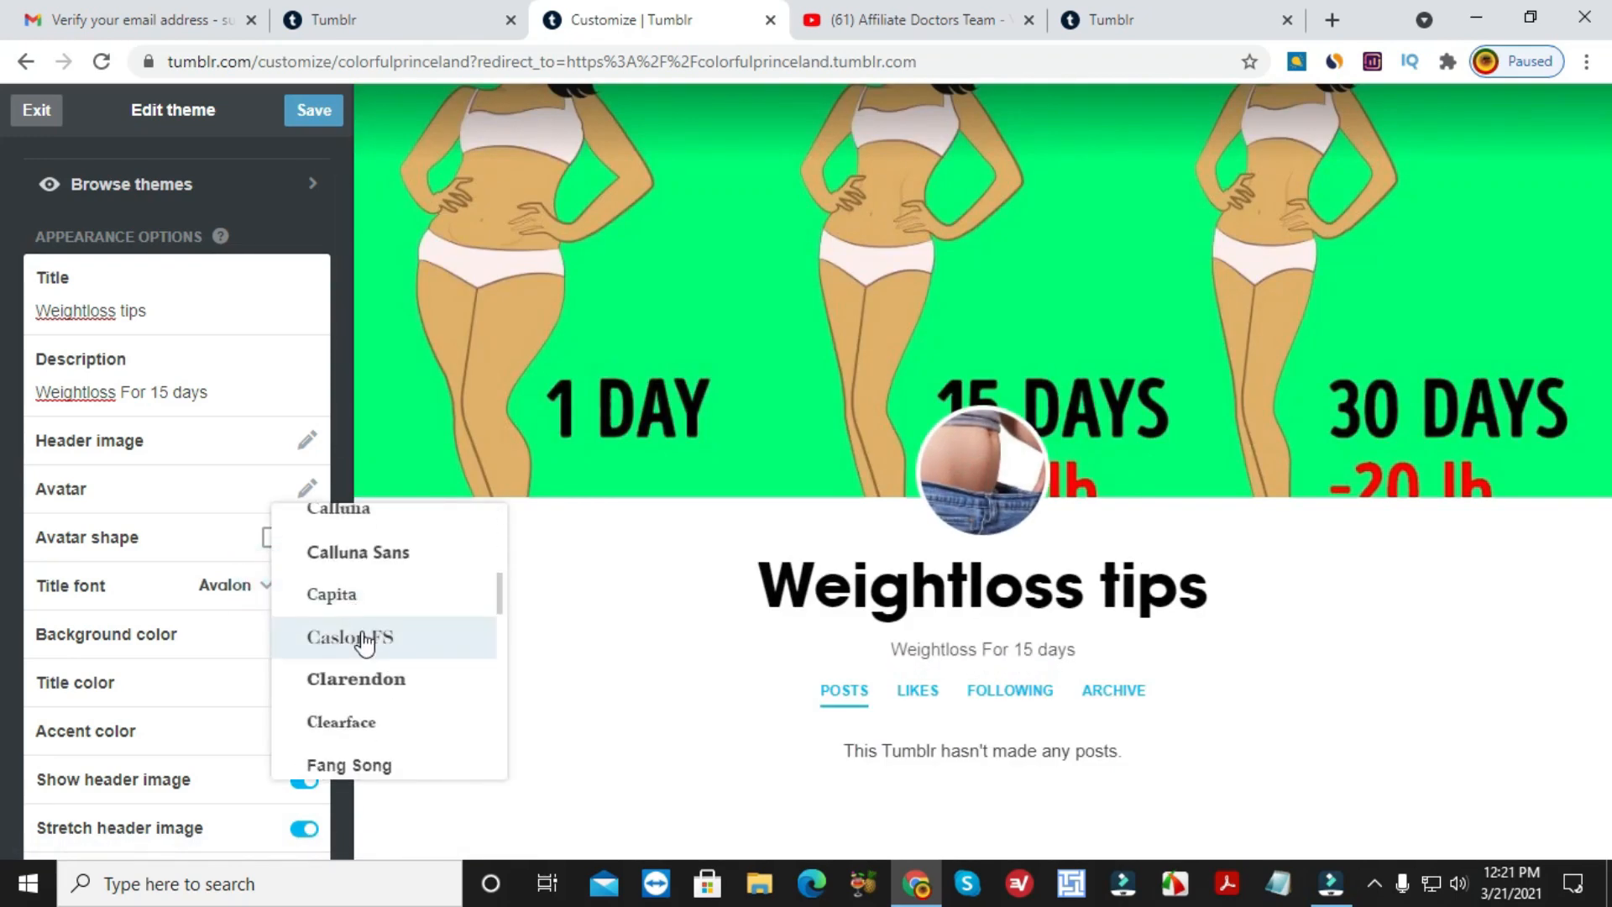
scroll(361, 639, "down", 2)
scroll(361, 640, "up", 2)
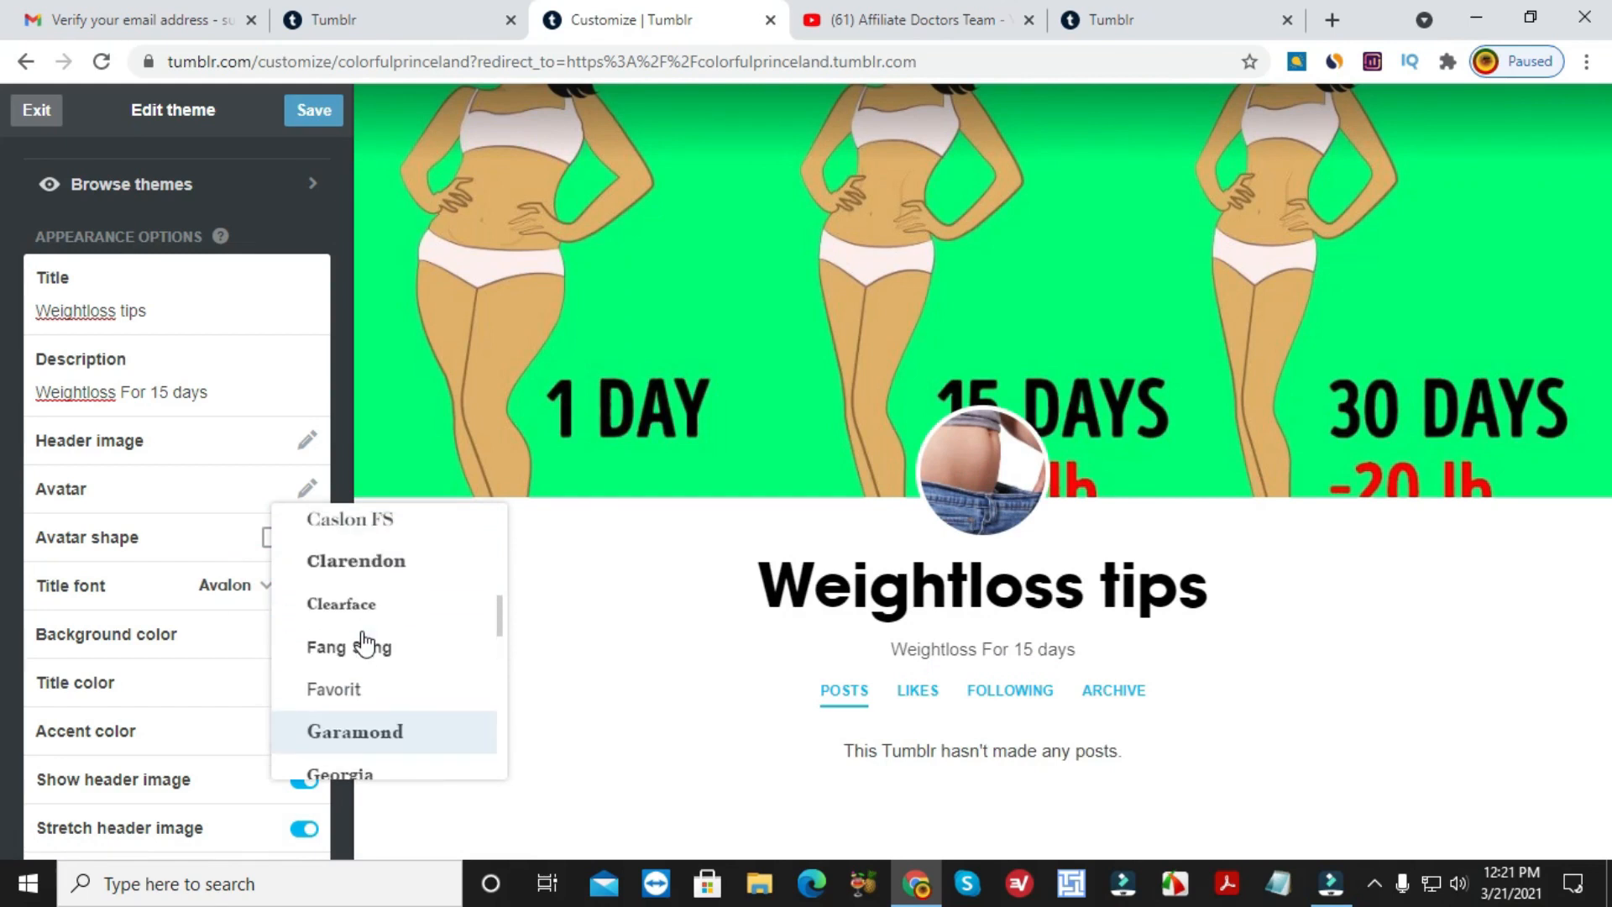
left_click(360, 615)
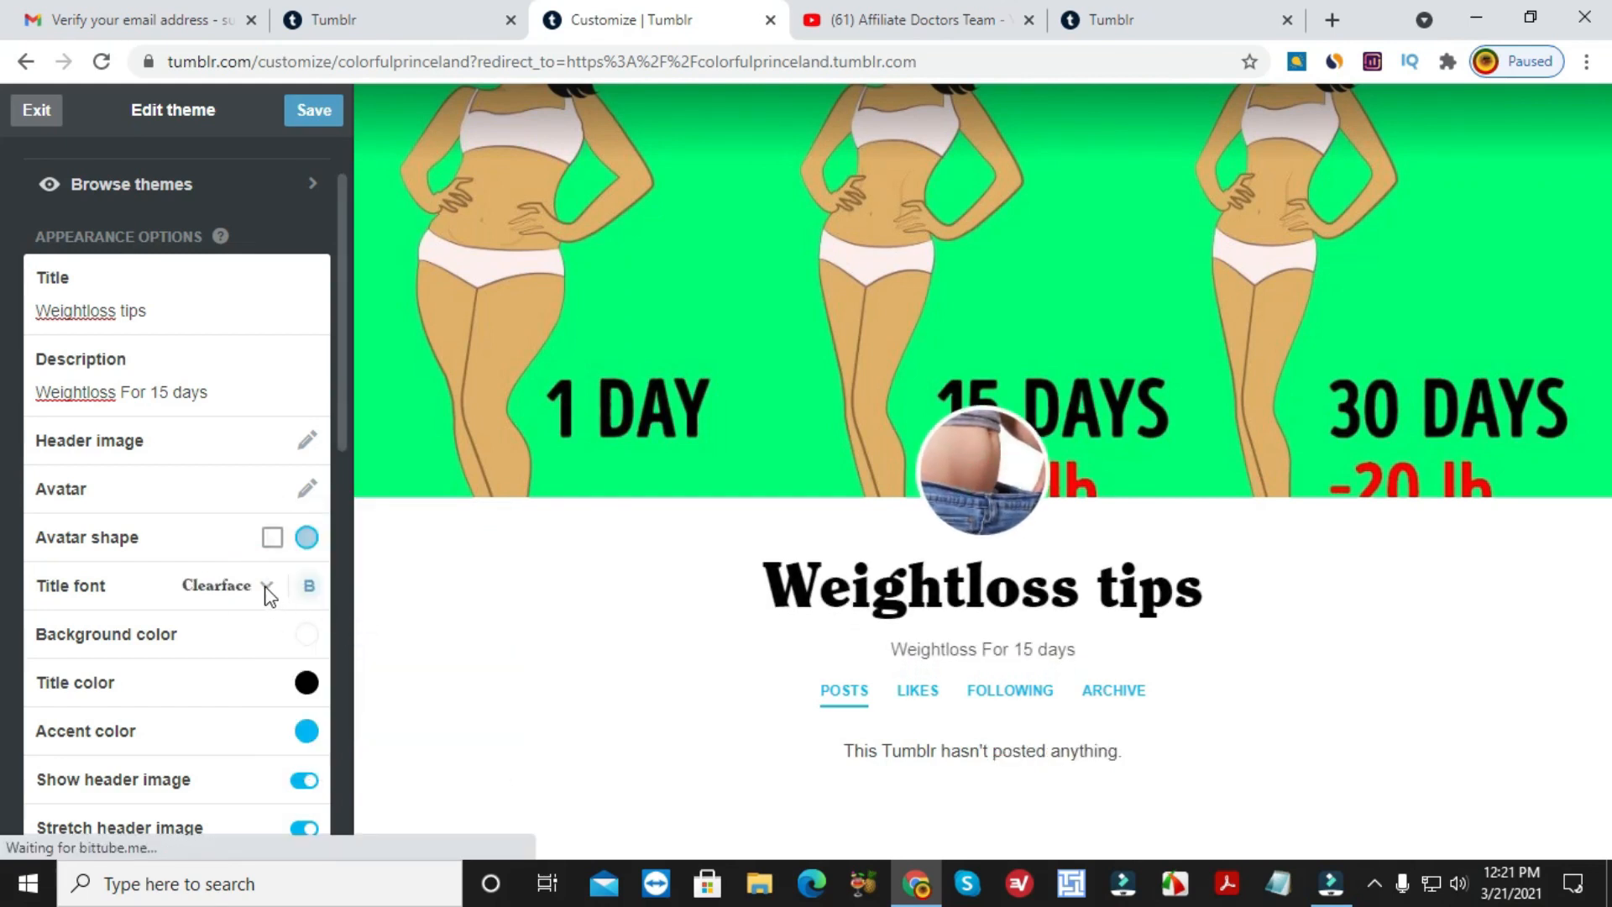
scroll(271, 609, "down", 1)
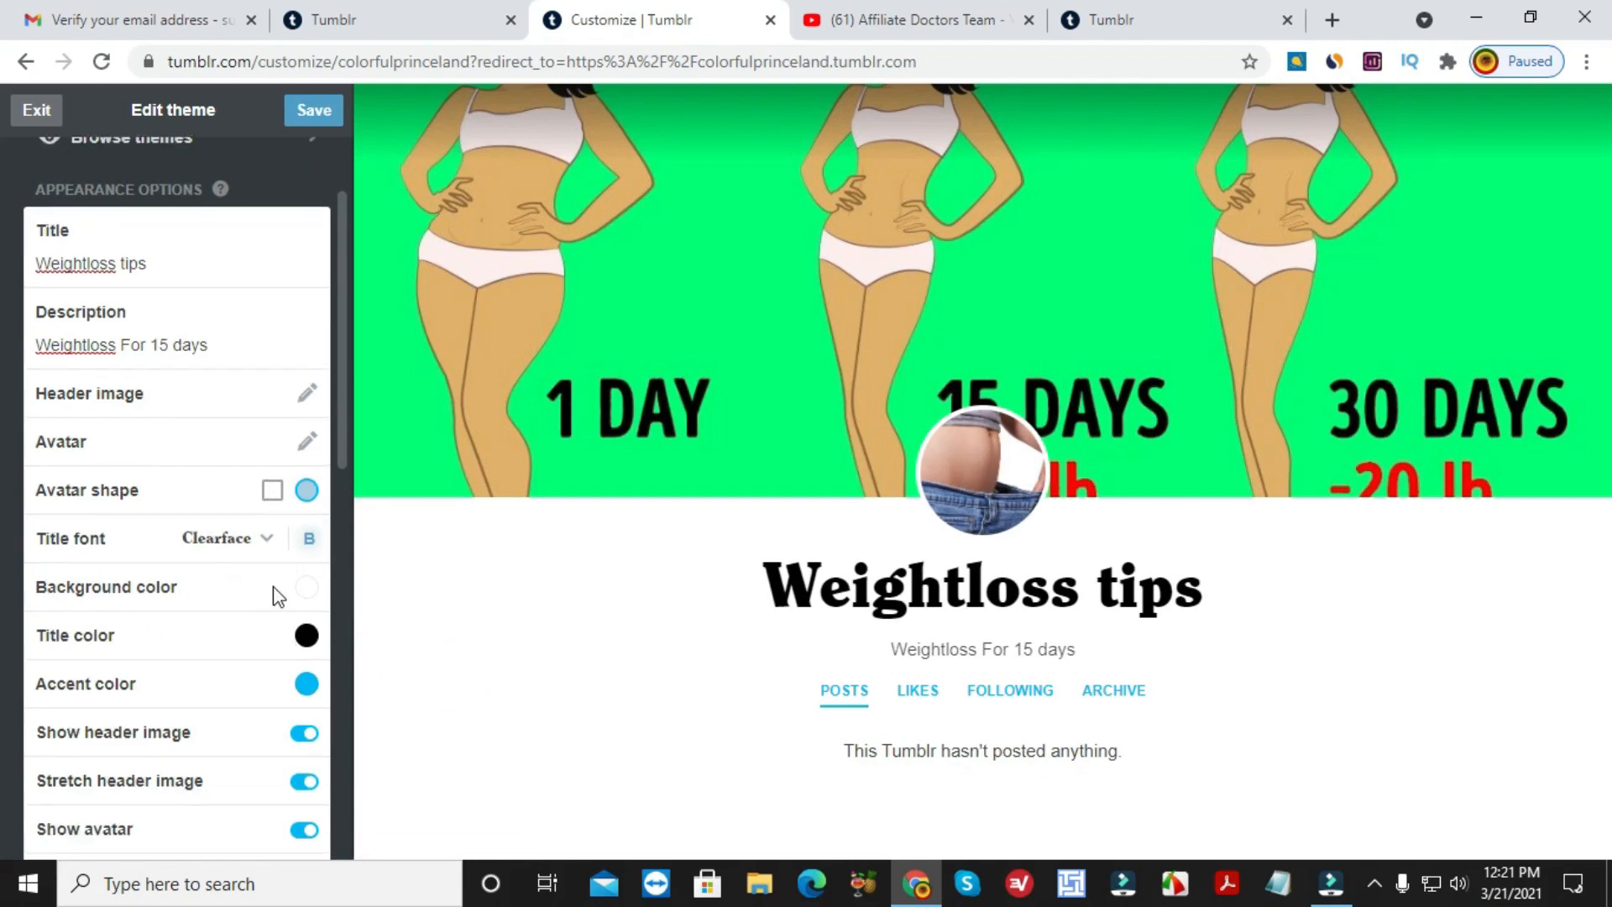
Adjust the background colour picker from reds to a muted sage green, #8aaa89.
left_click(306, 588)
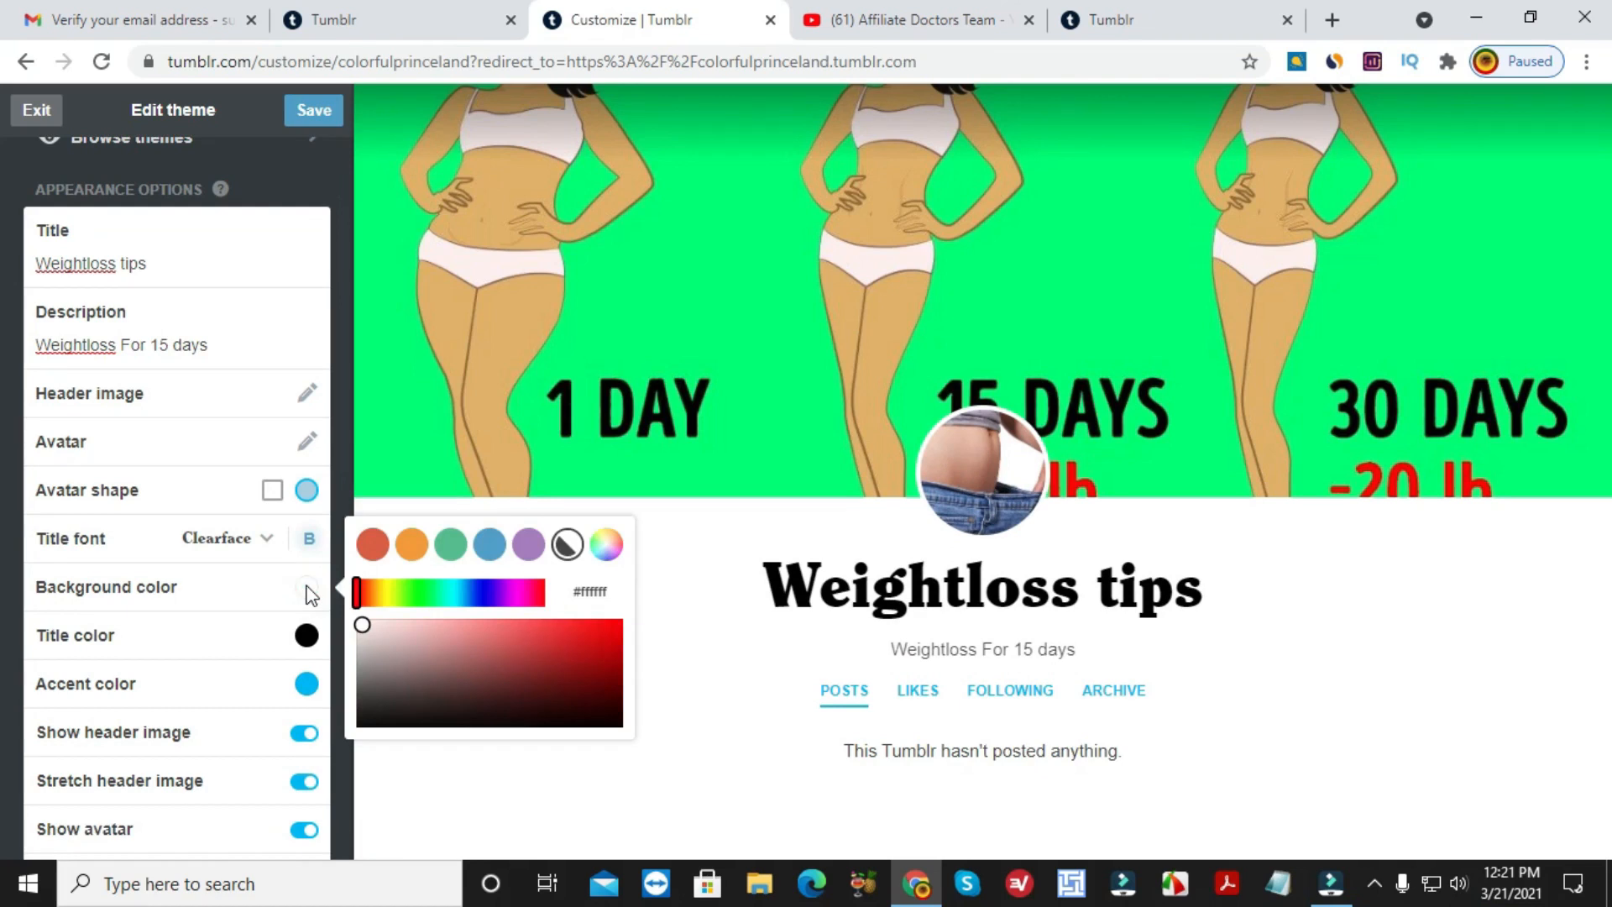
left_click(424, 645)
left_click(500, 649)
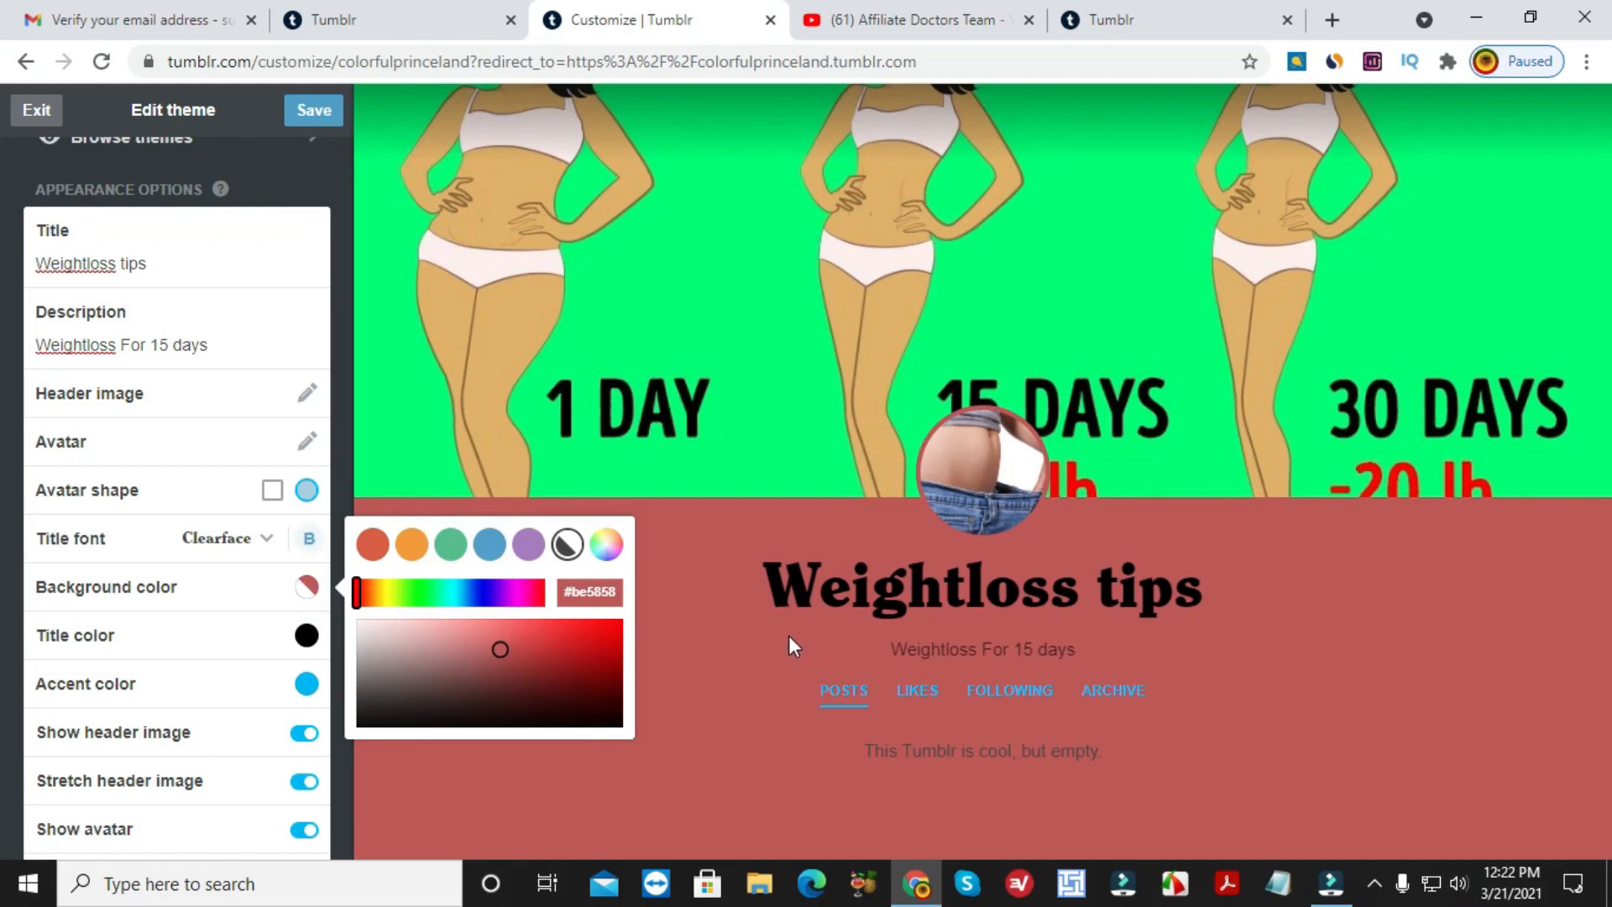
left_click(505, 667)
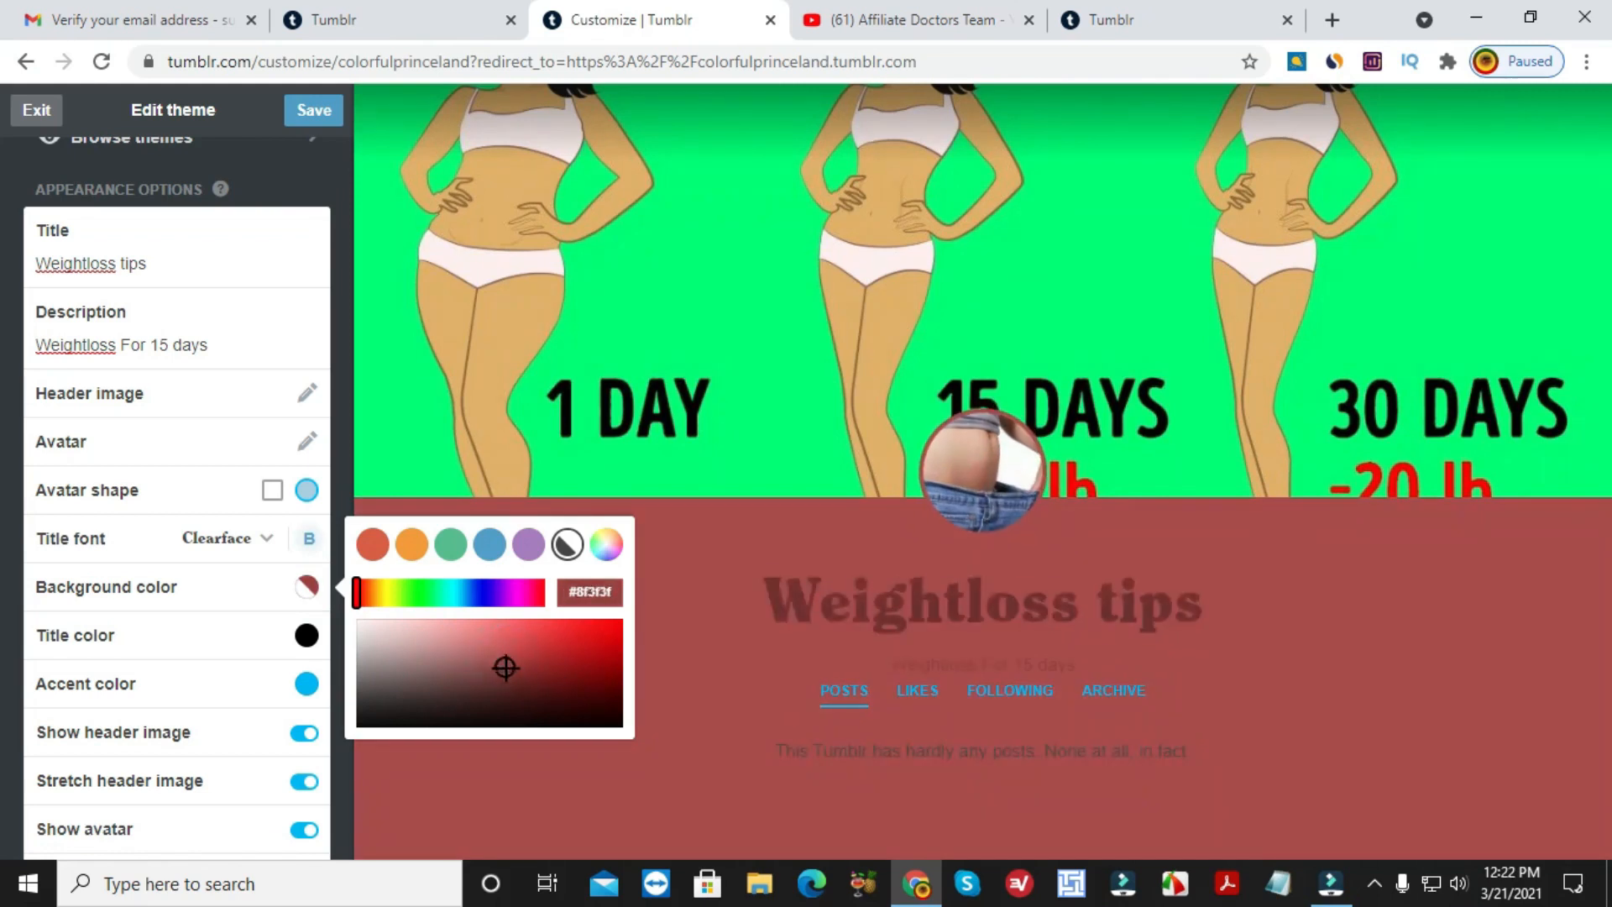
mouse_move(505, 667)
left_mouse_down()
mouse_move(440, 672)
mouse_move(567, 660)
mouse_move(489, 640)
mouse_move(524, 664)
left_mouse_up()
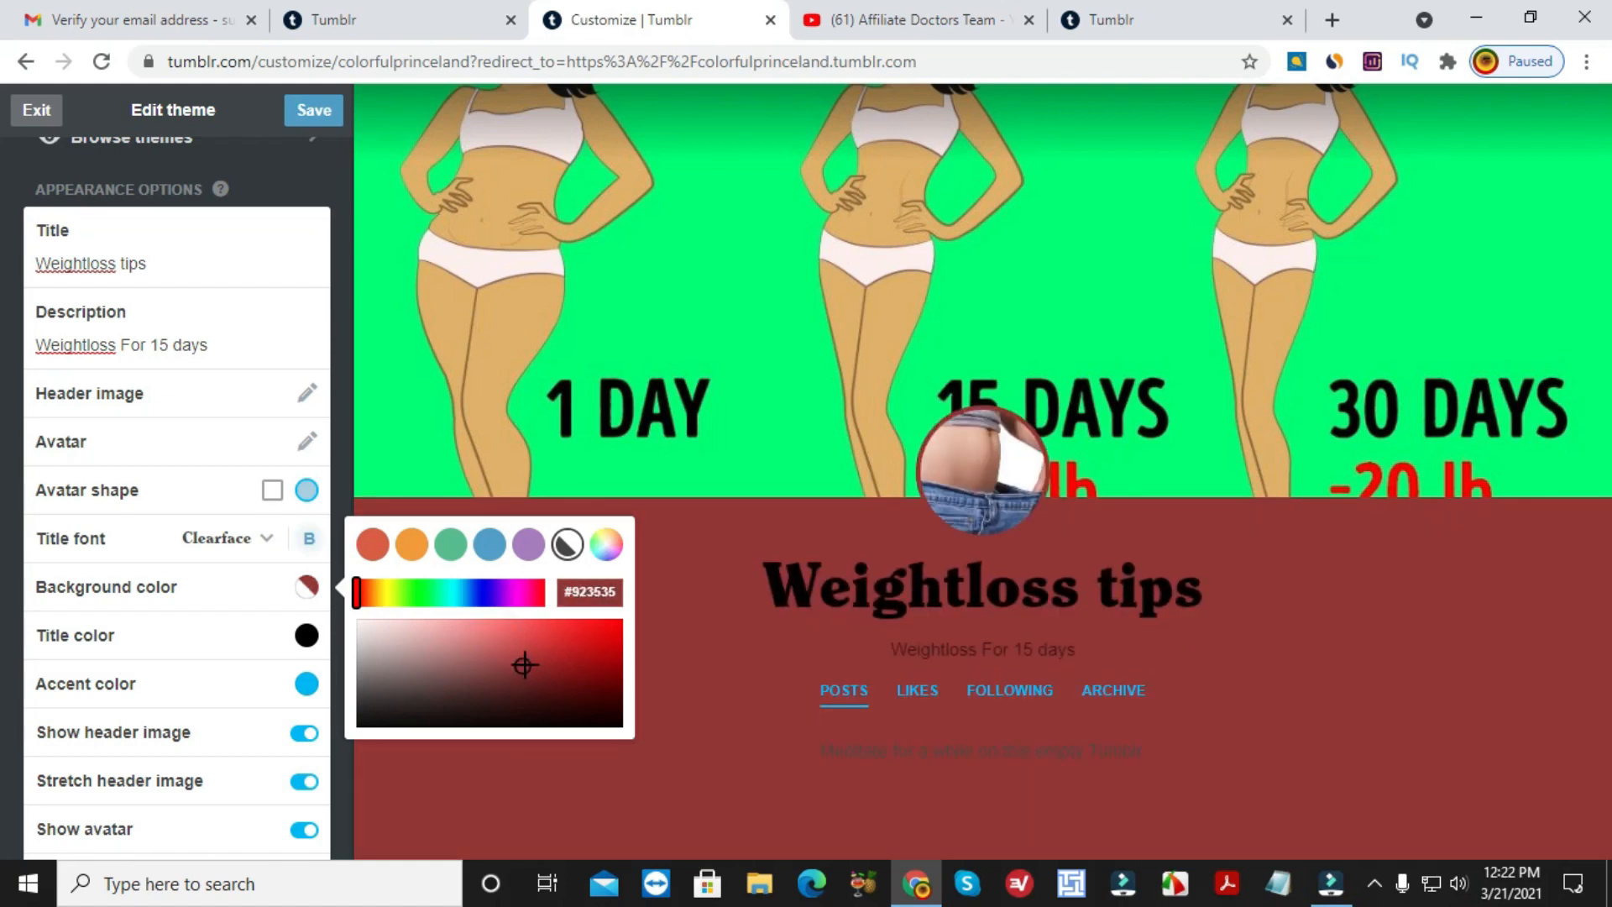
left_click_drag(526, 664, 411, 657)
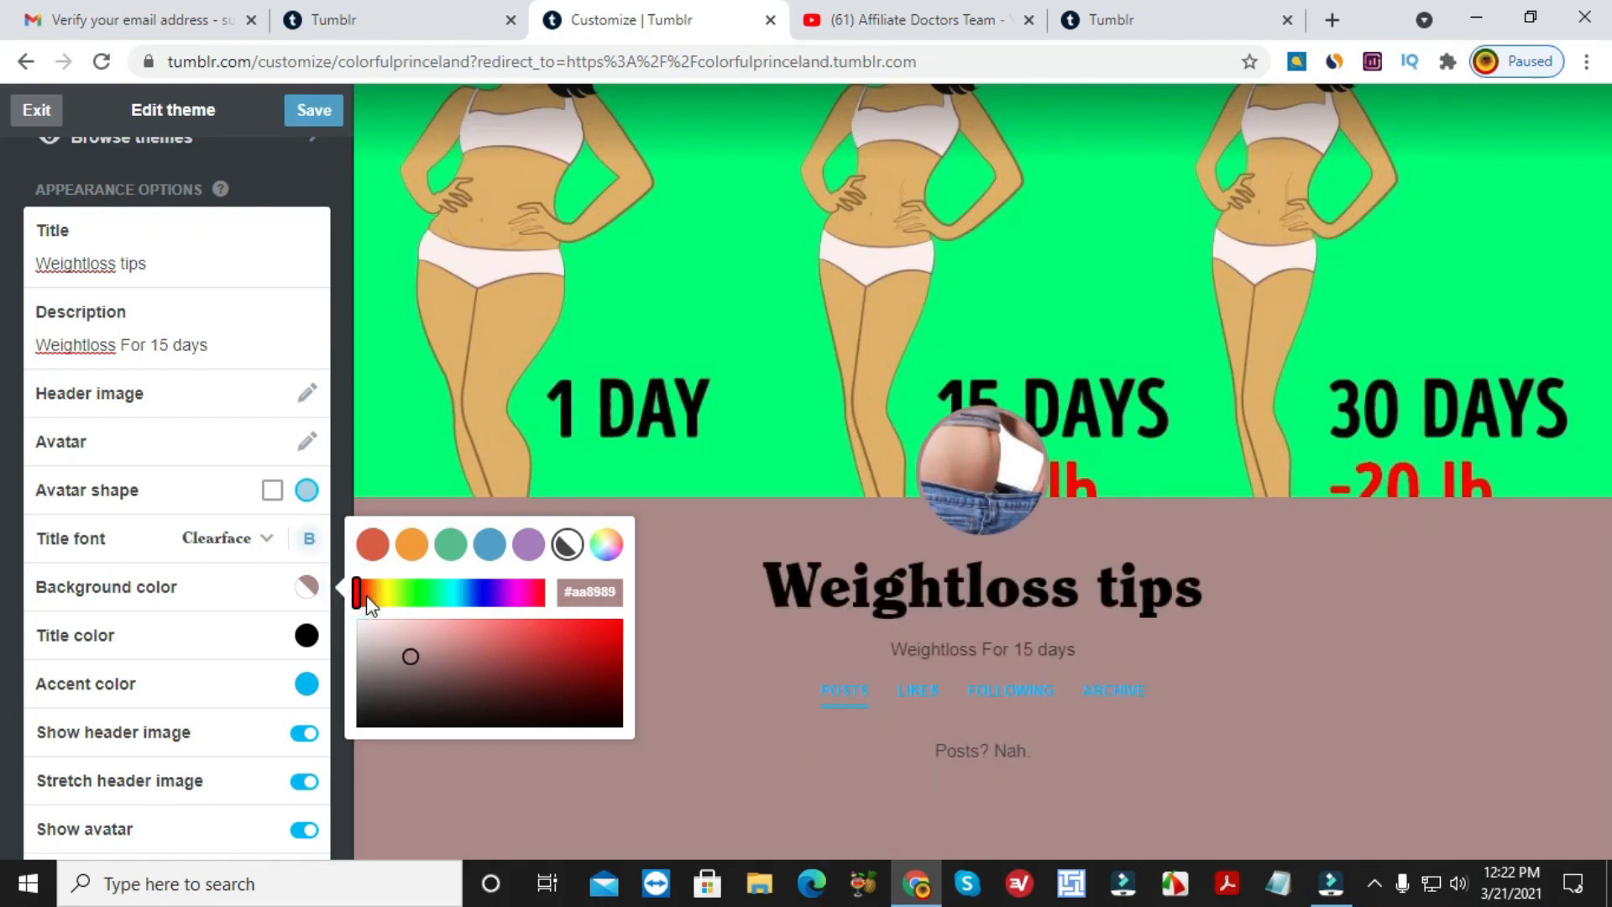
left_click_drag(358, 593, 421, 598)
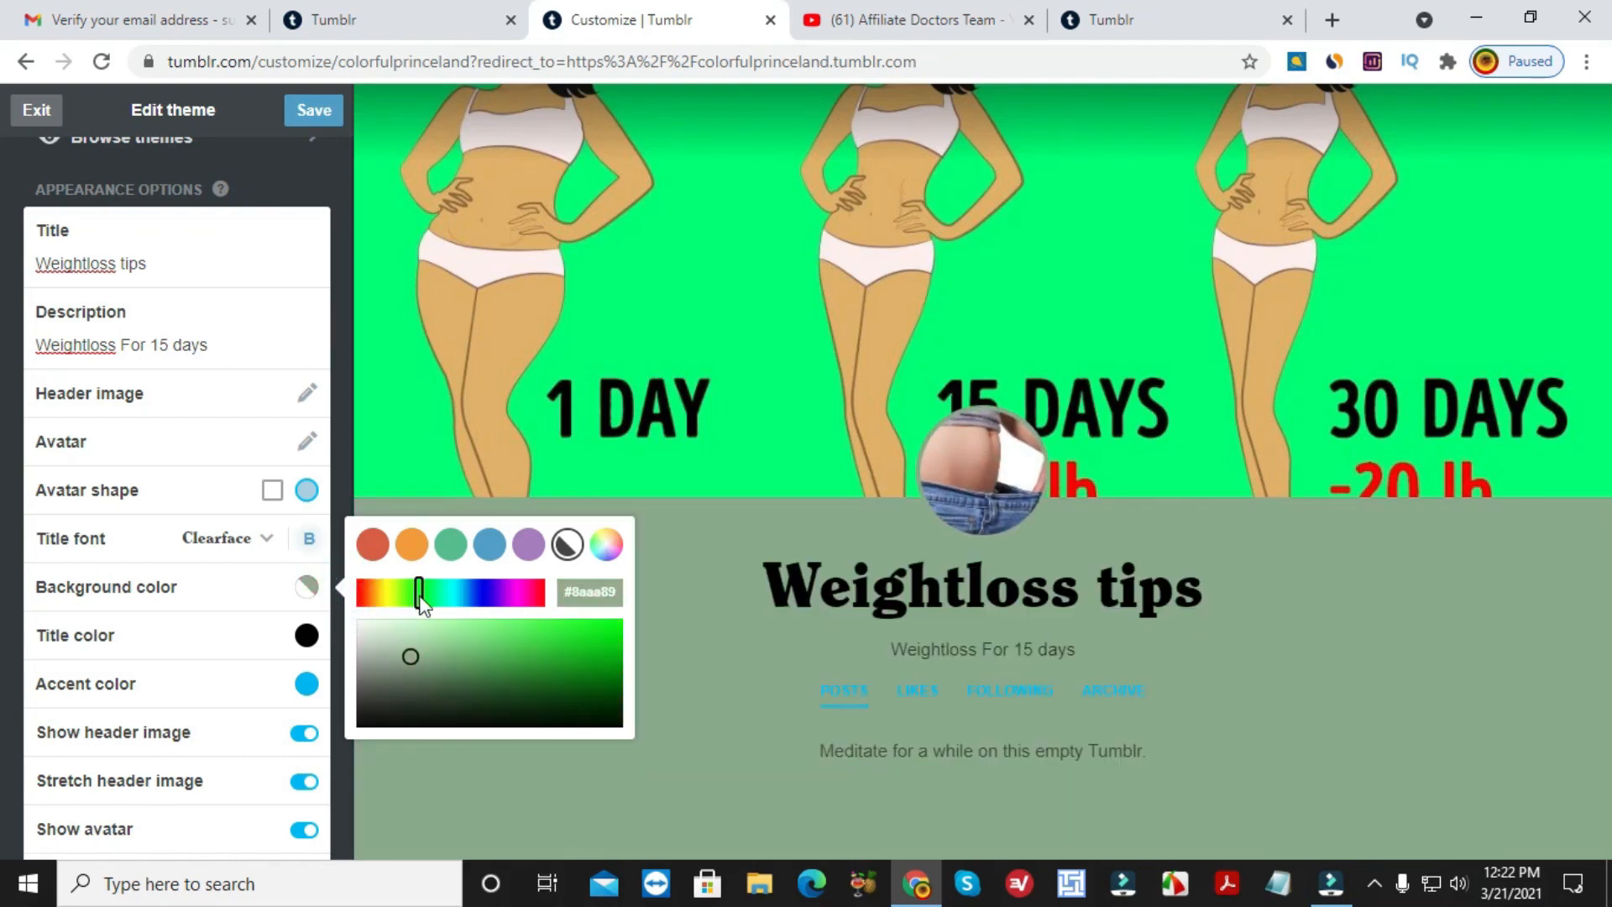
left_click(686, 576)
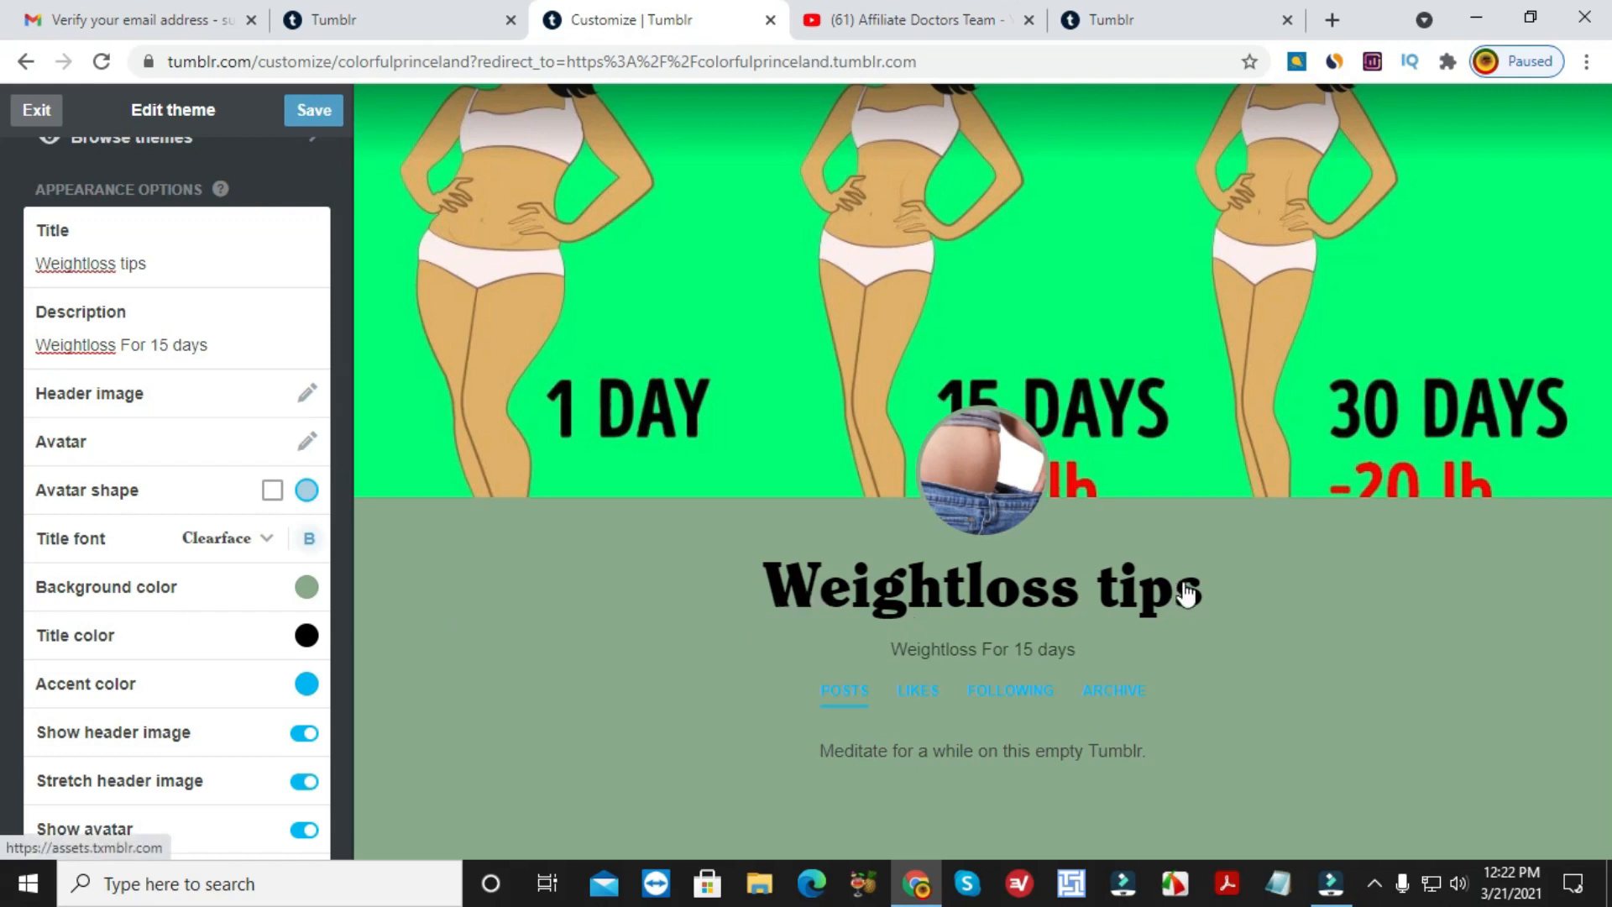
Change the title colour to magenta #be2da3 in the colour picker.
left_click(307, 635)
left_click(402, 641)
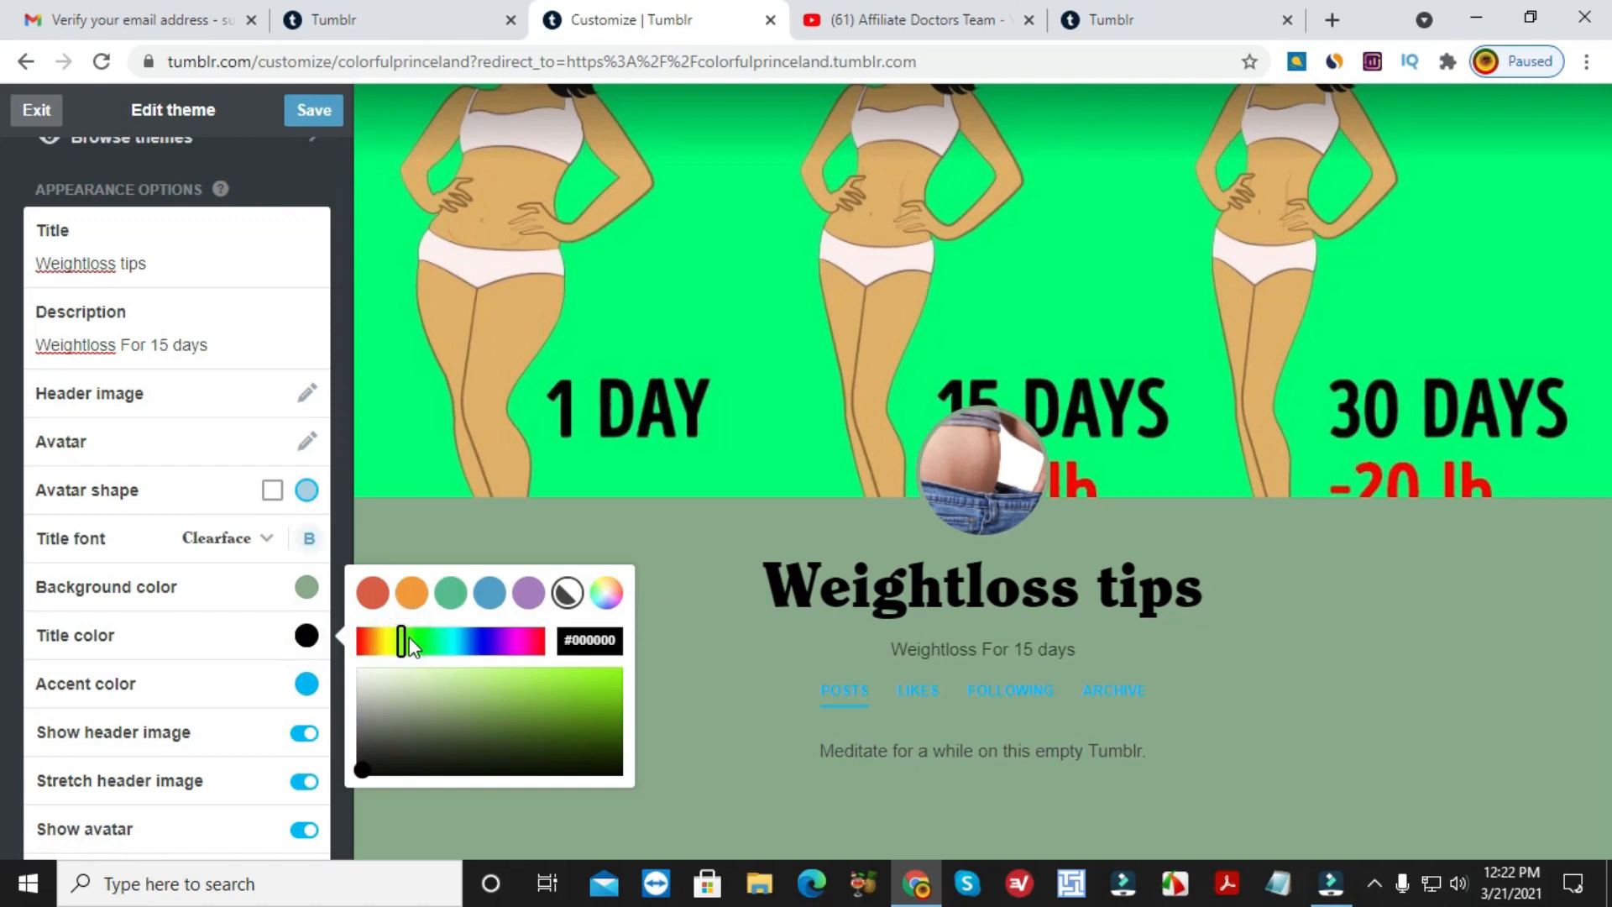
left_click_drag(414, 702, 559, 696)
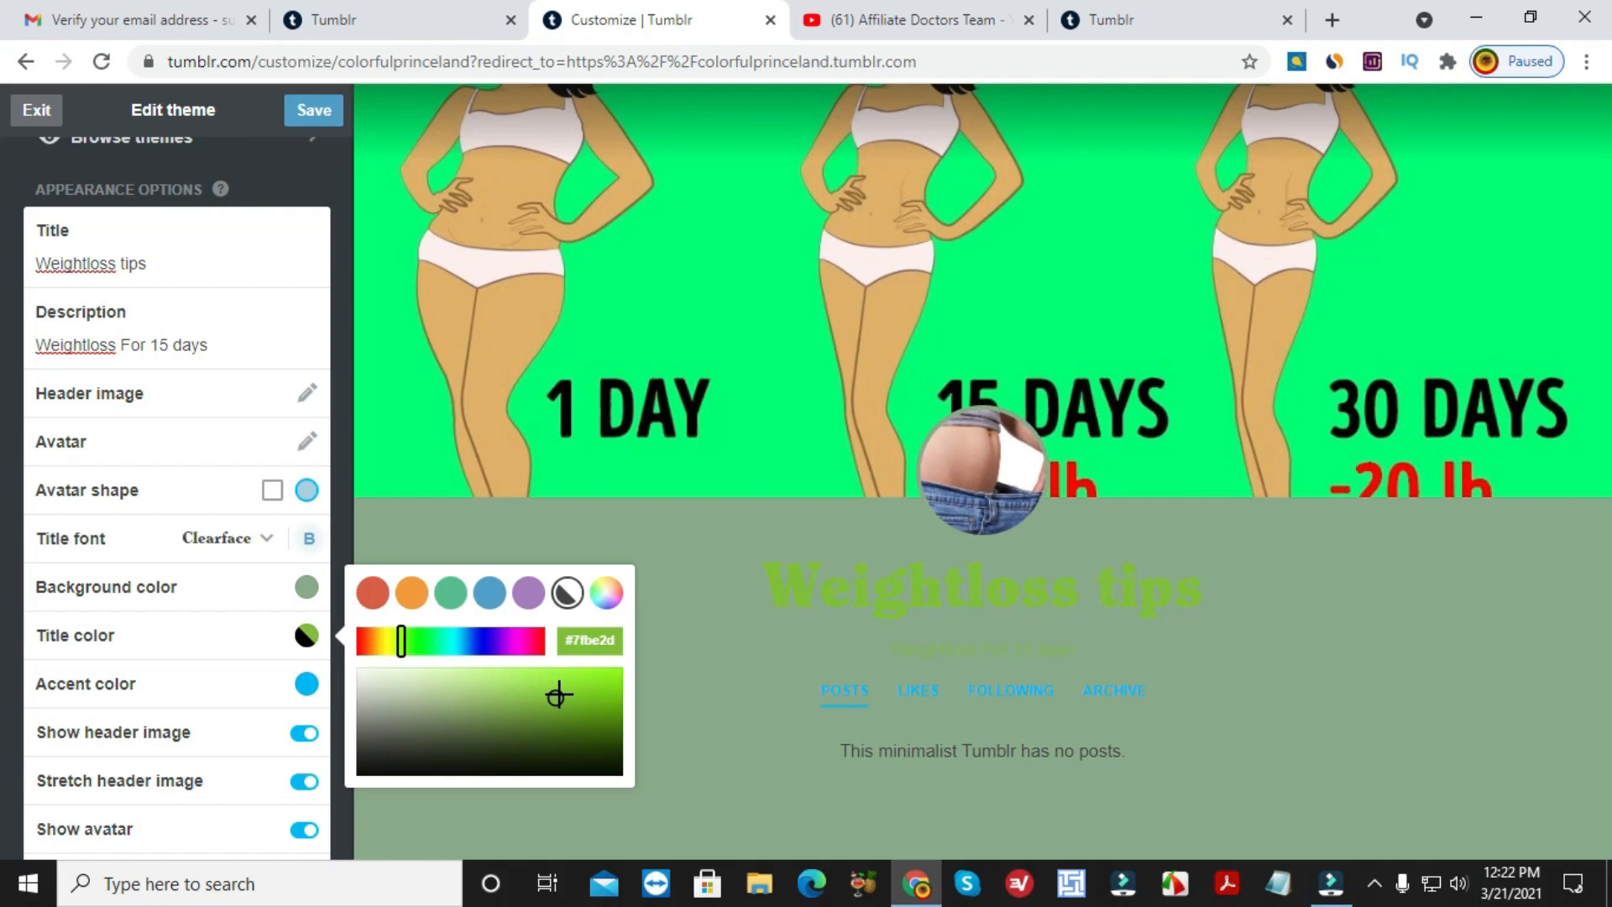
left_click(519, 641)
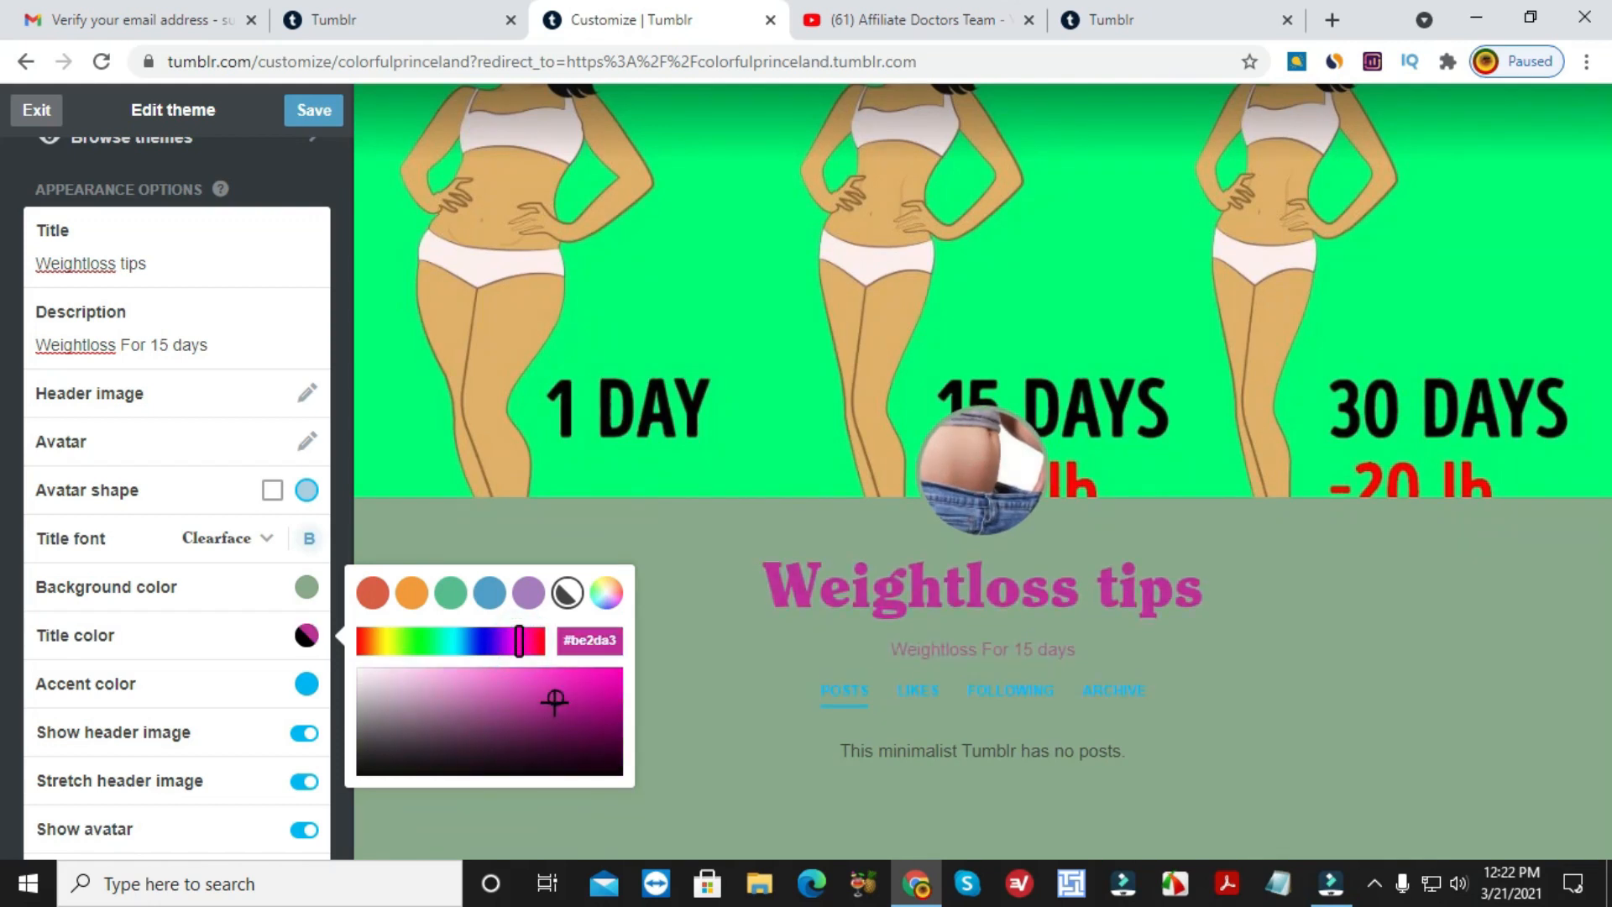
left_click(663, 647)
scroll(194, 602, "down", 1)
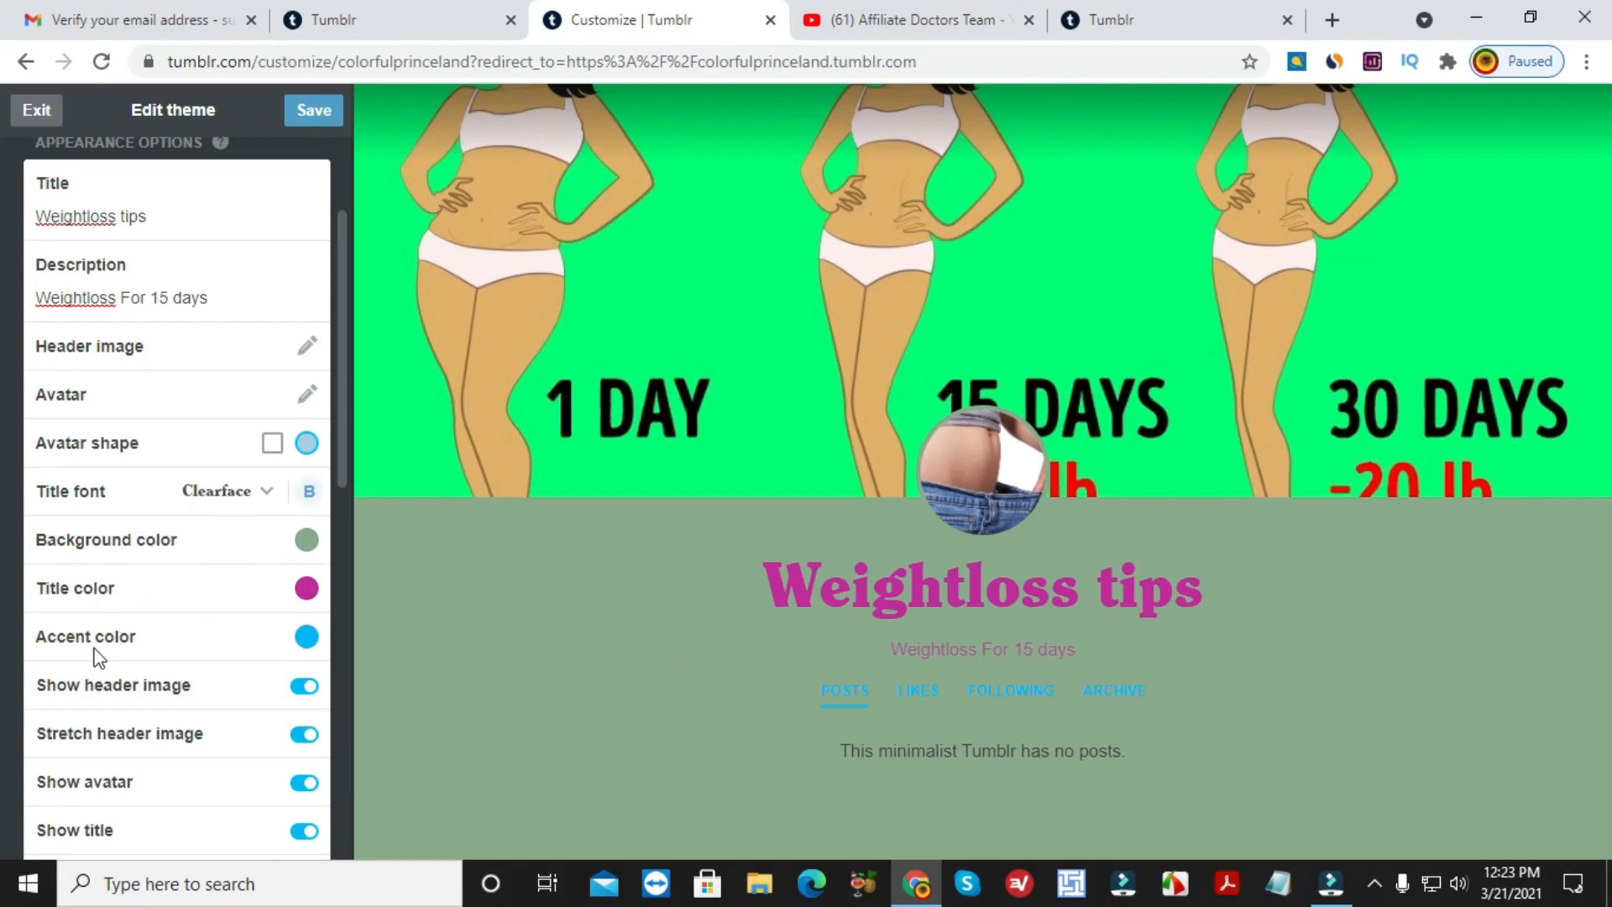
Tune the accent colour to teal #20a6aa so the Posts, Likes, Following and Archive links turn teal.
left_click(306, 636)
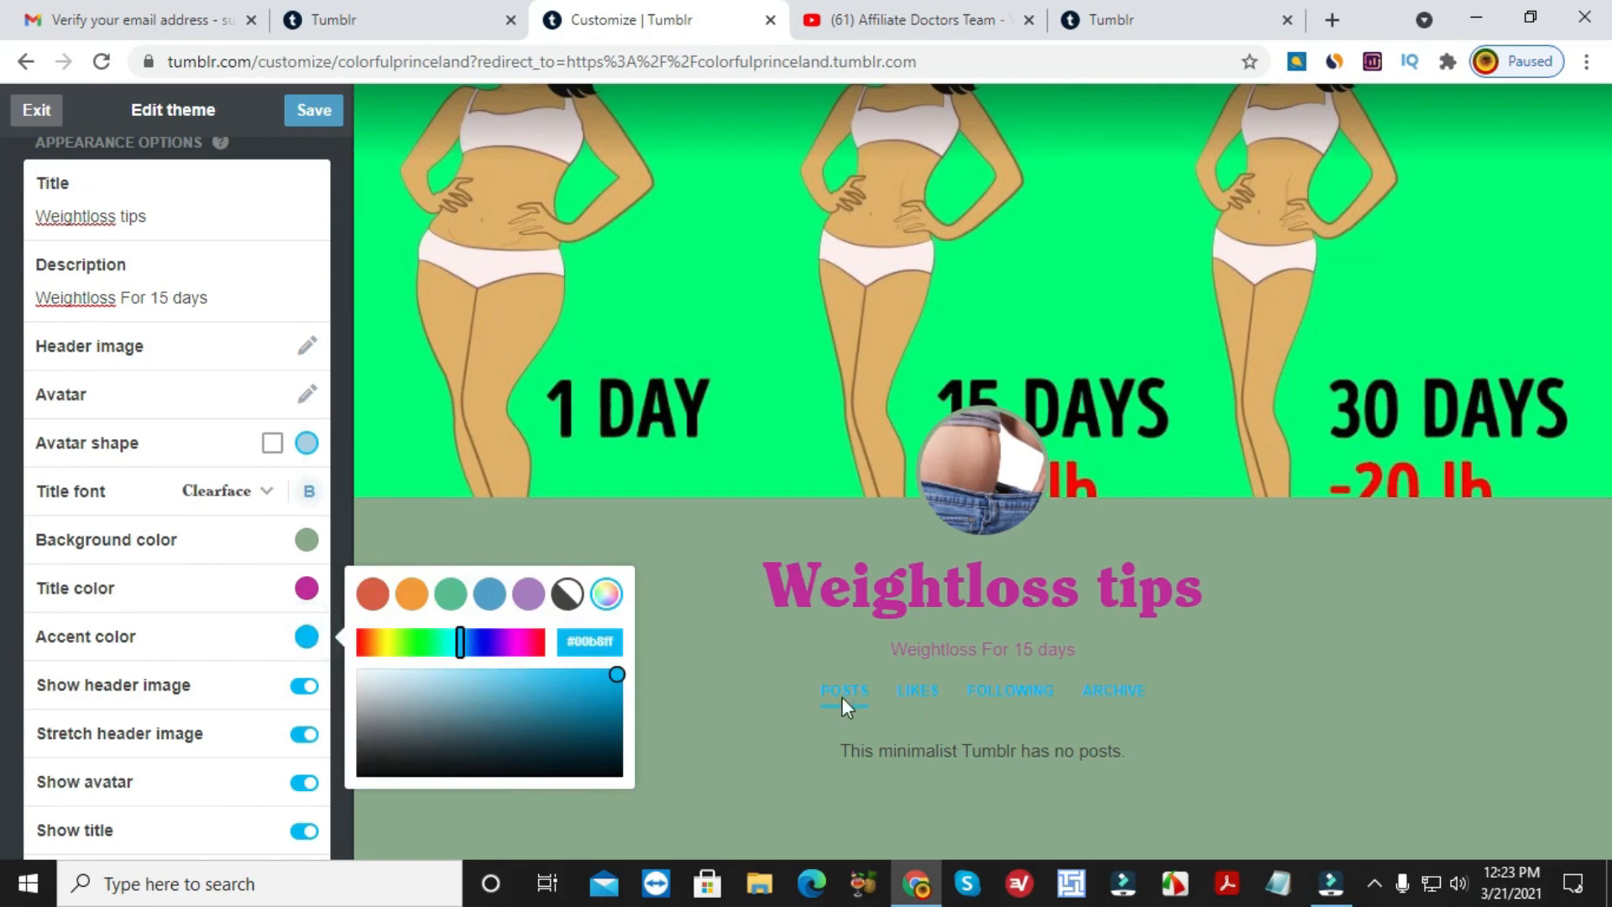
left_click_drag(557, 709, 533, 707)
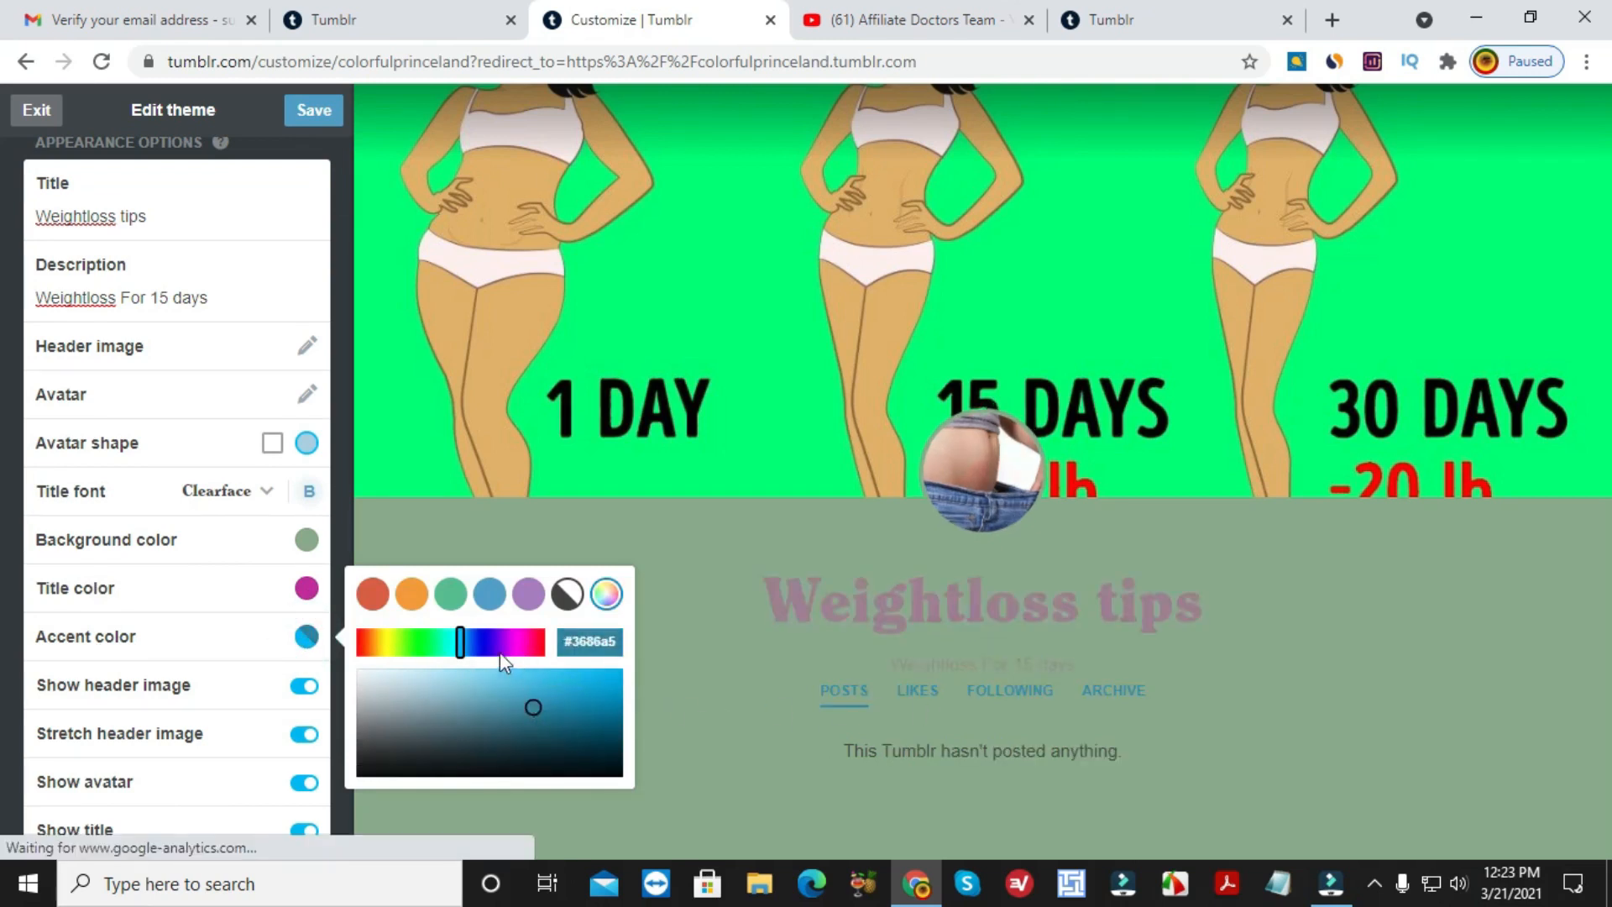
left_click_drag(460, 643, 514, 646)
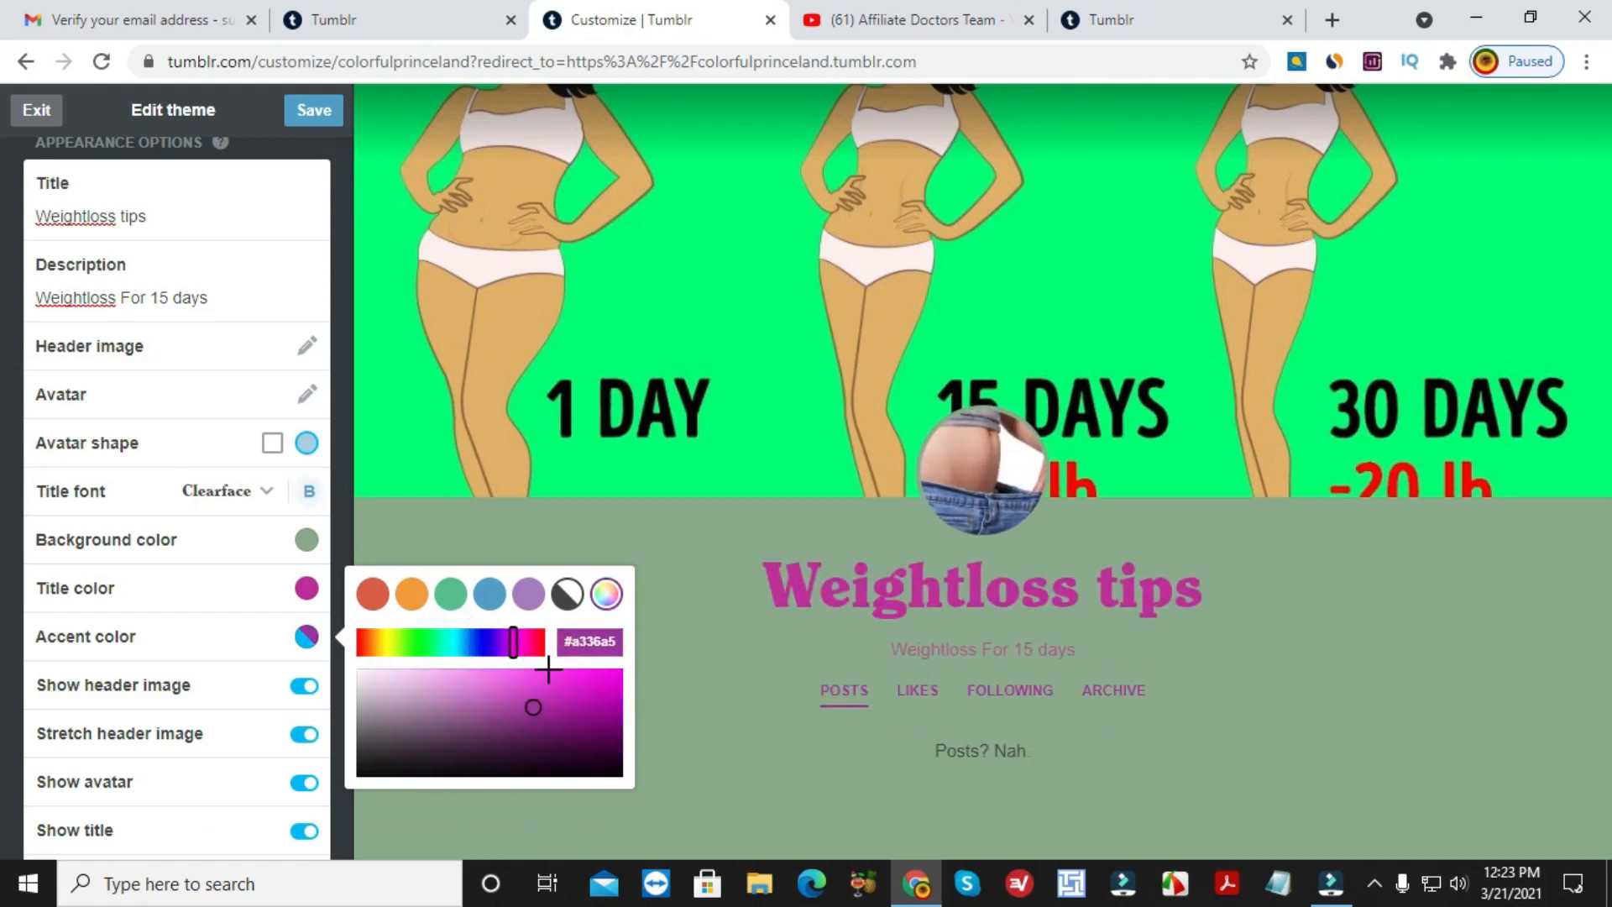
left_click(454, 645)
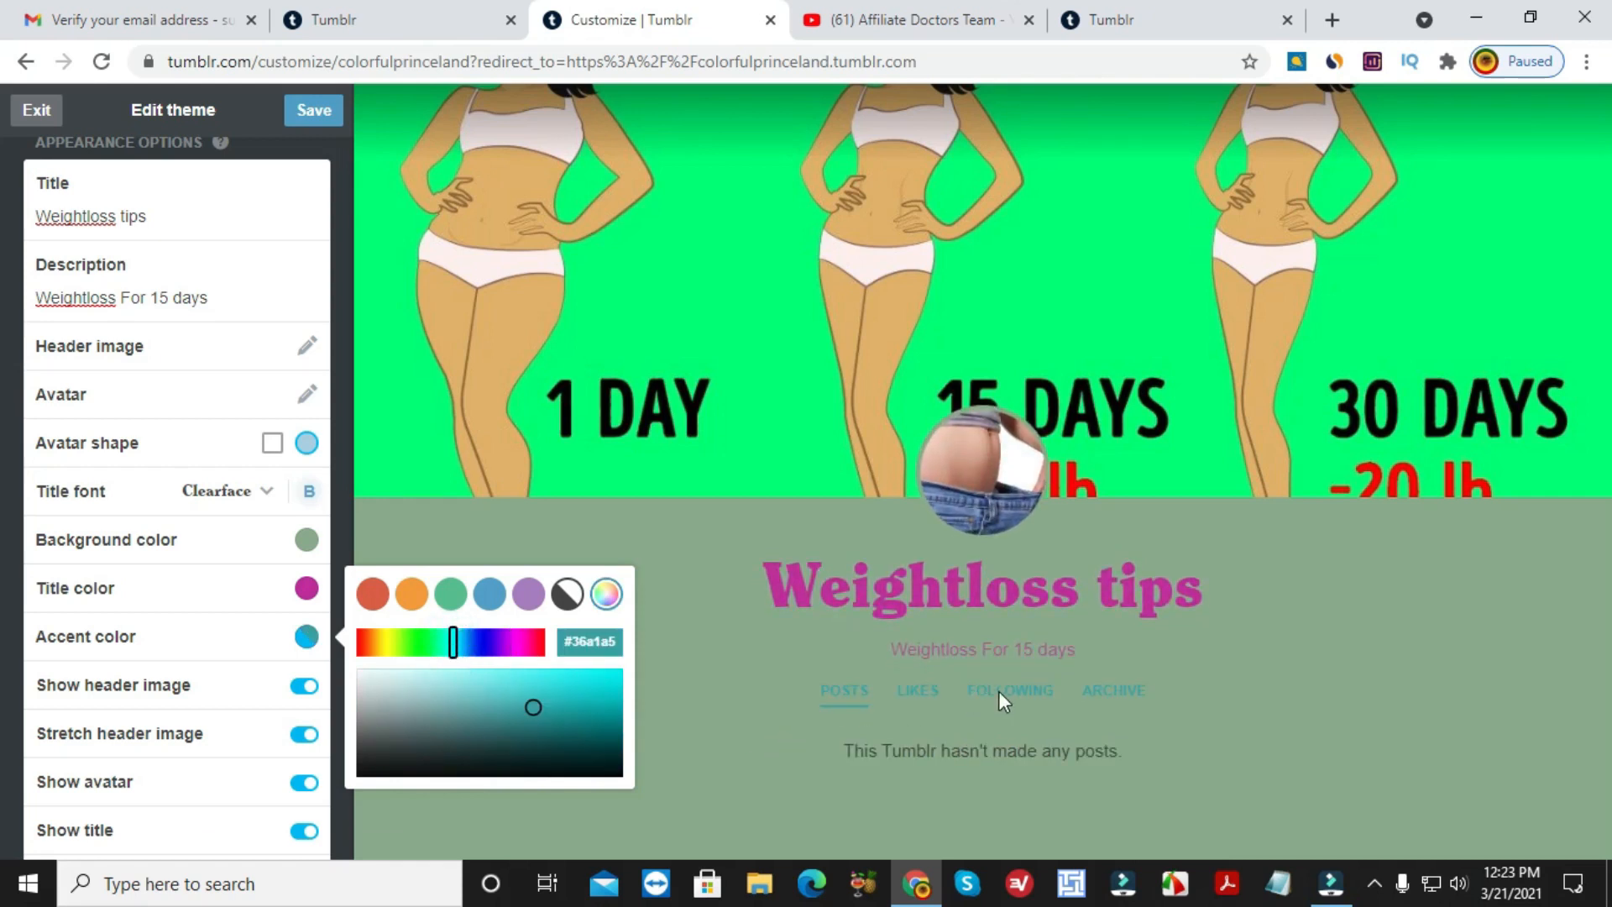
left_click(537, 707)
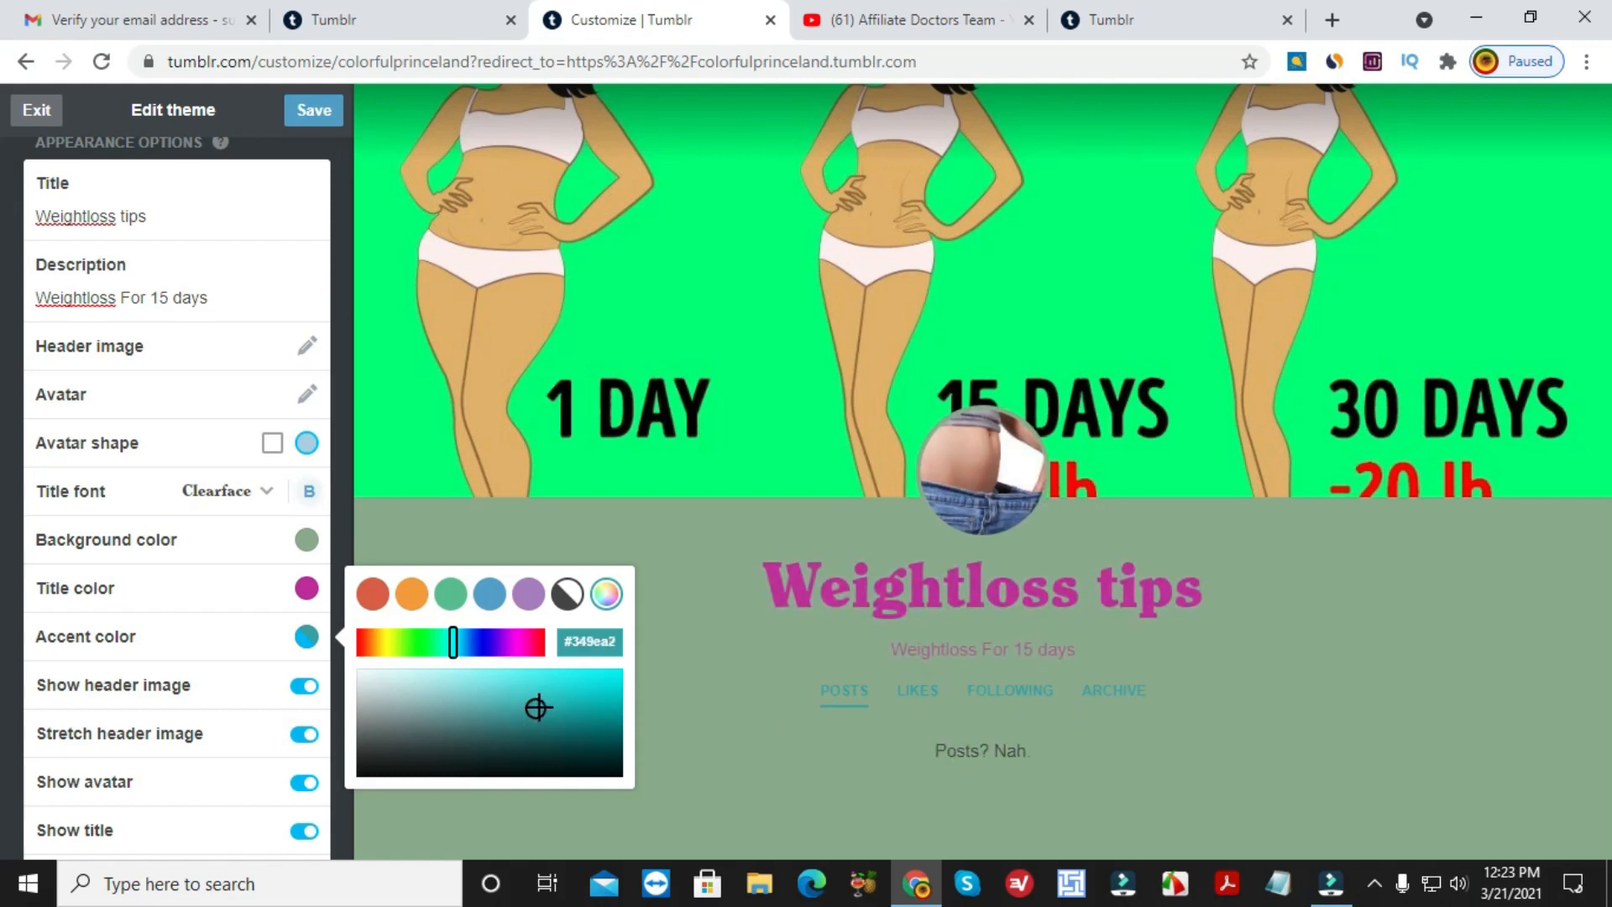
left_click(573, 704)
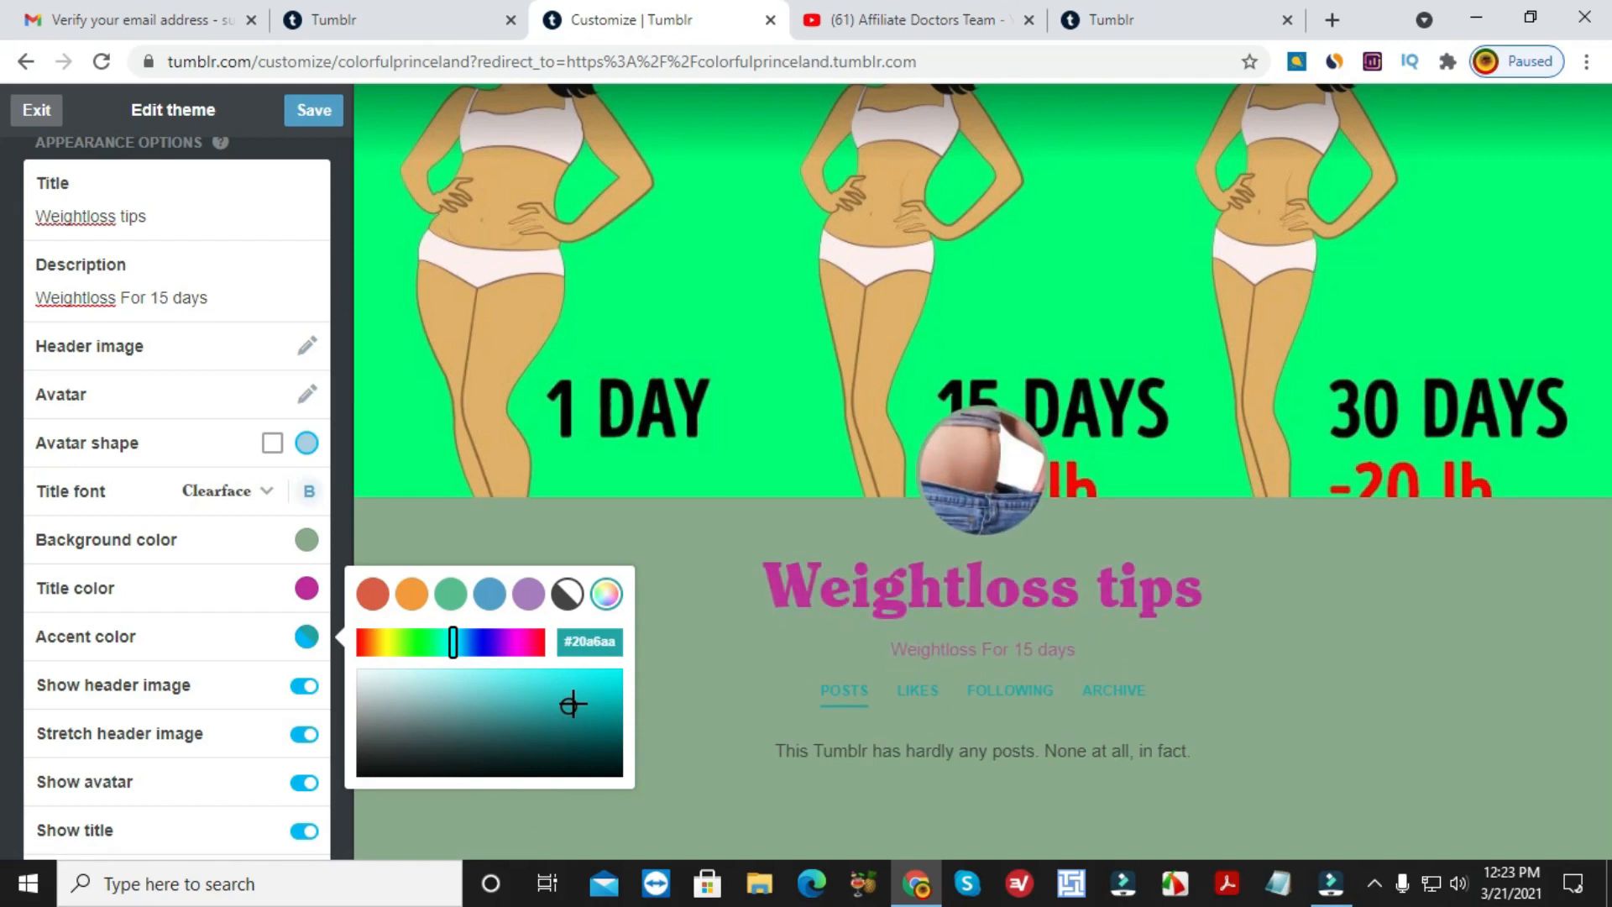
left_click(692, 631)
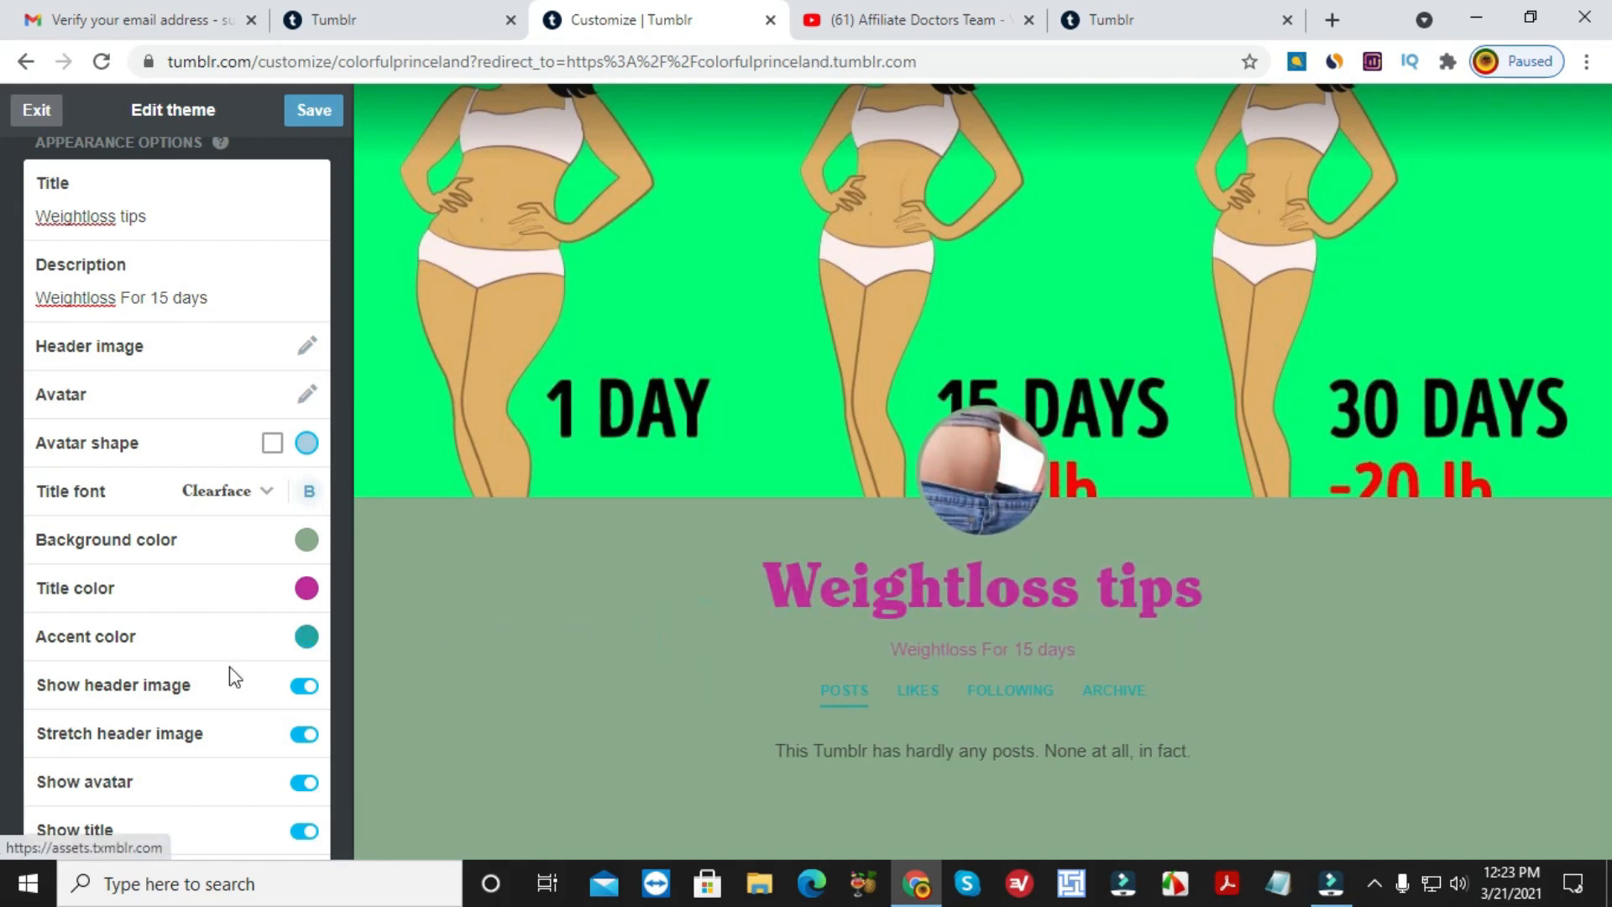
scroll(233, 677, "down", 1)
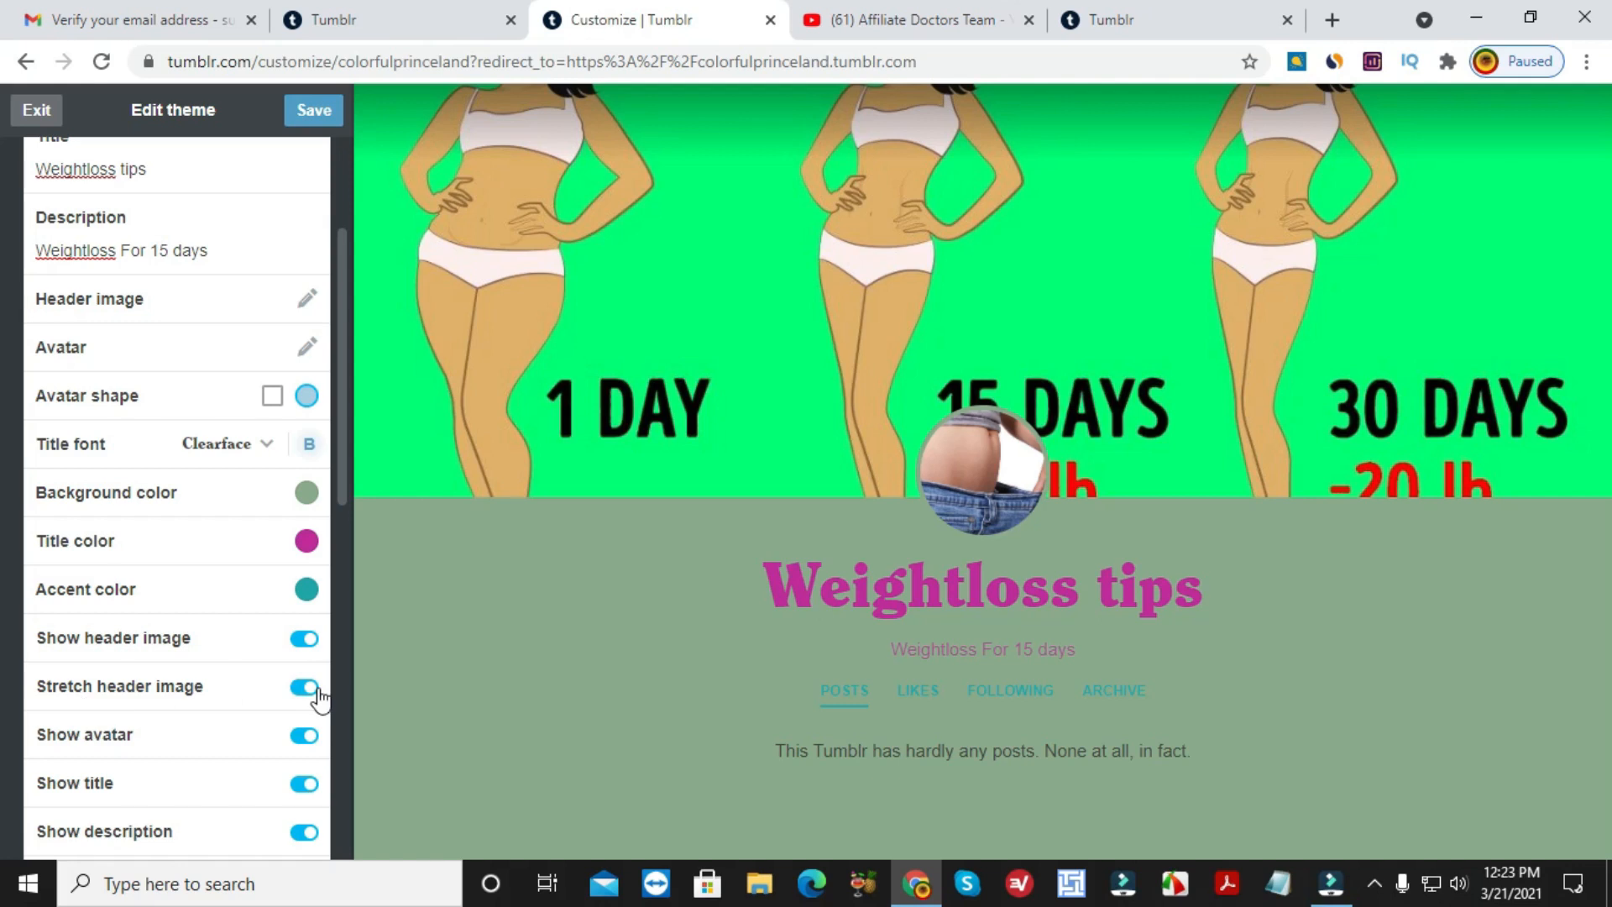
scroll(218, 744, "down", 1)
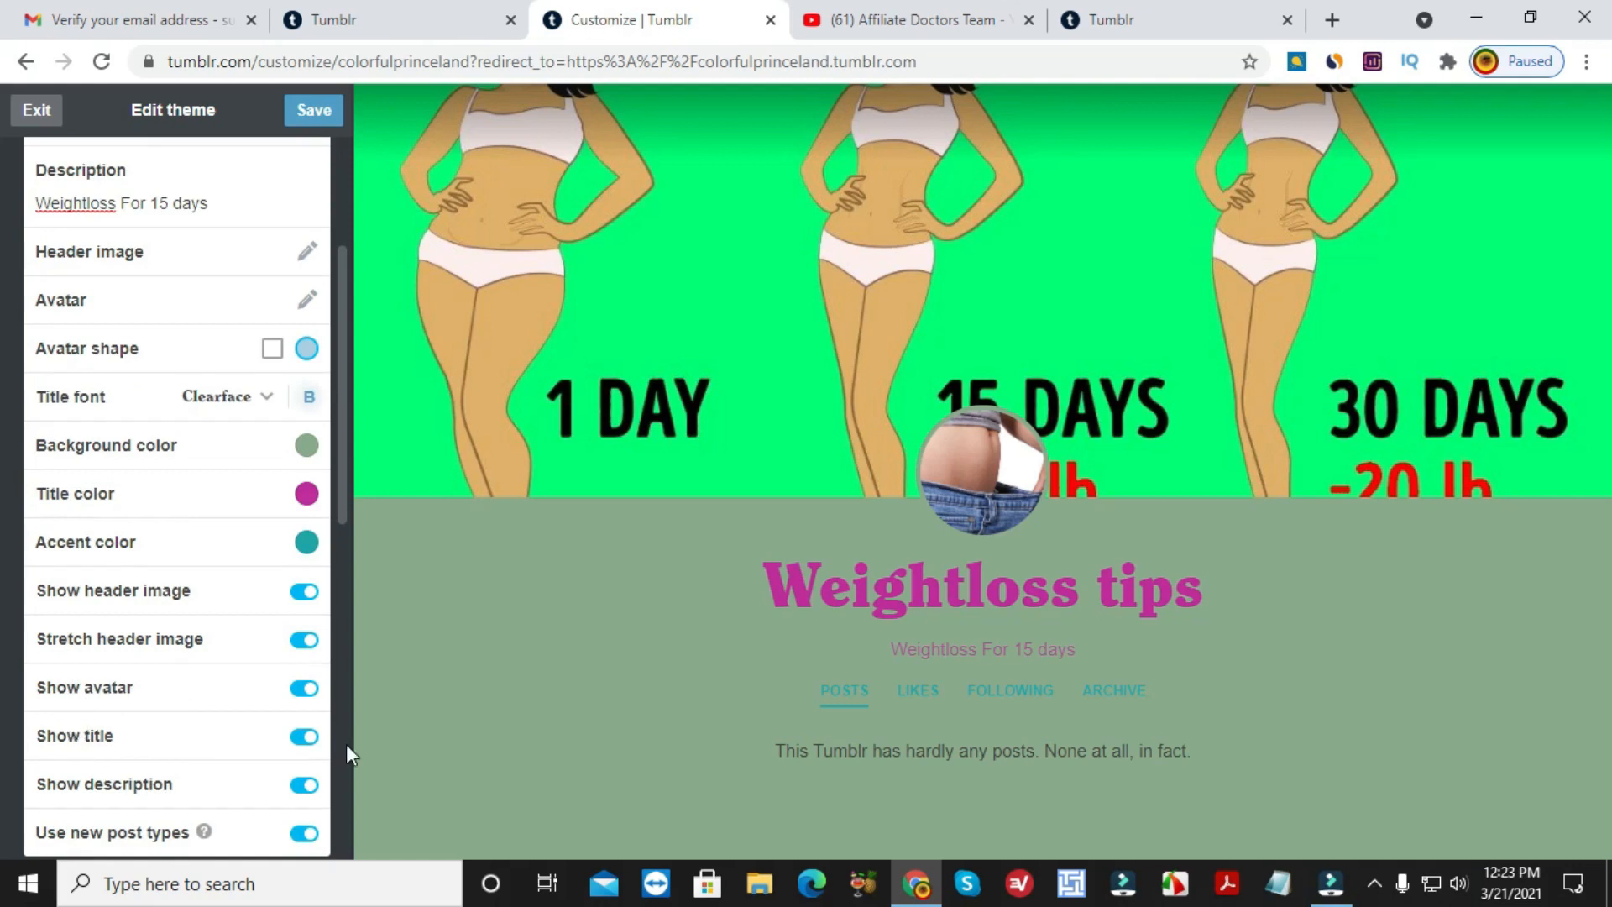
scroll(304, 752, "down", 2)
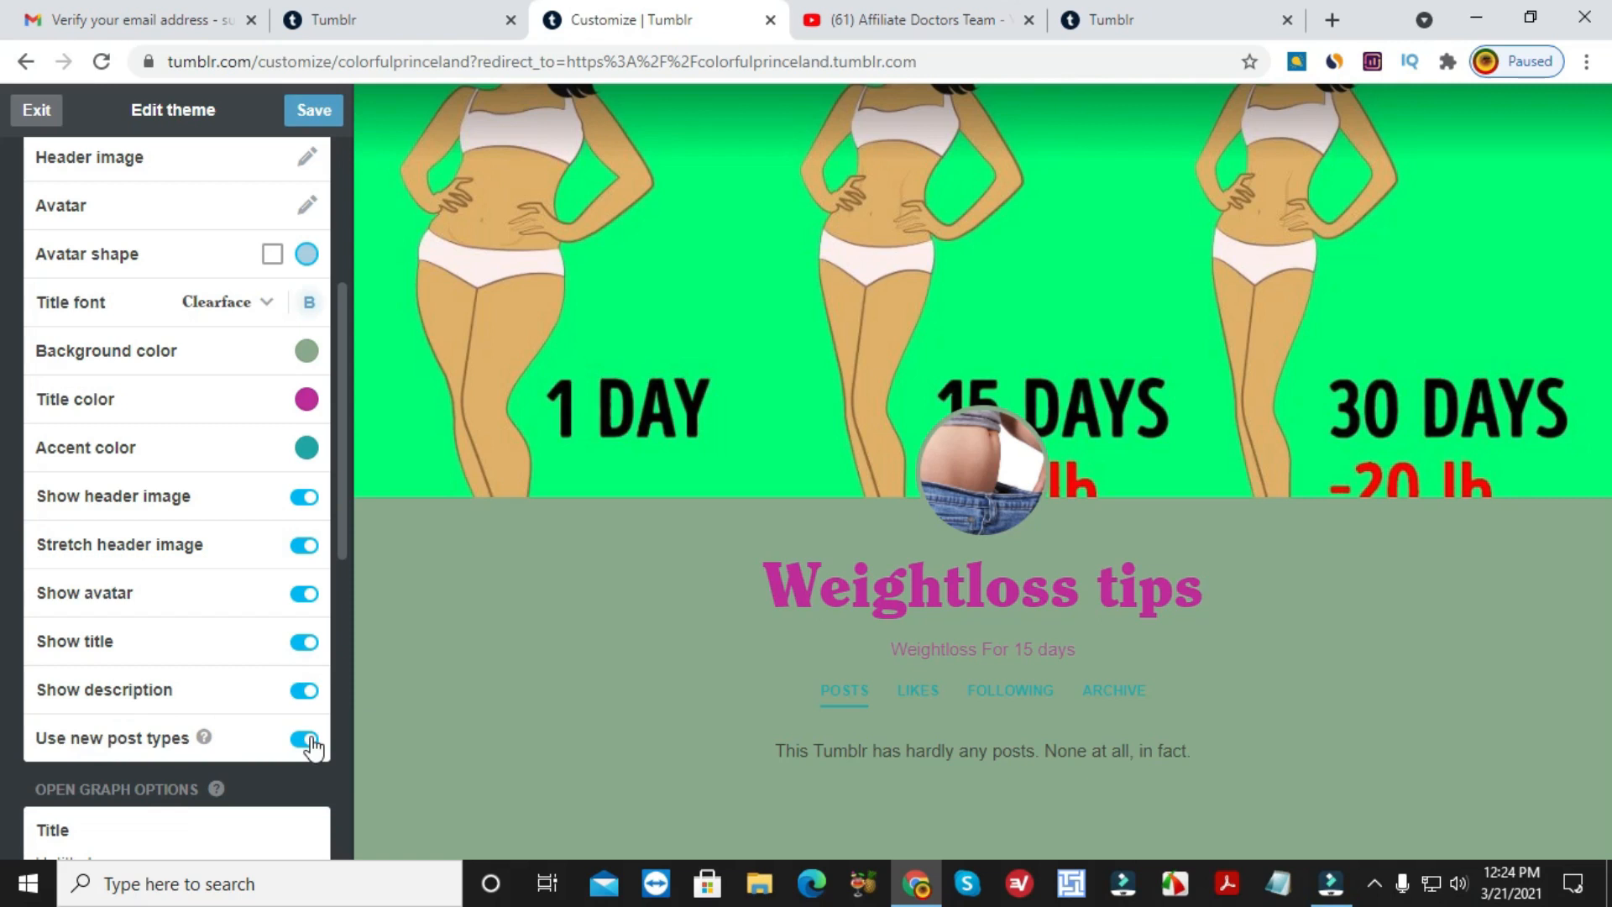
scroll(311, 739, "down", 2)
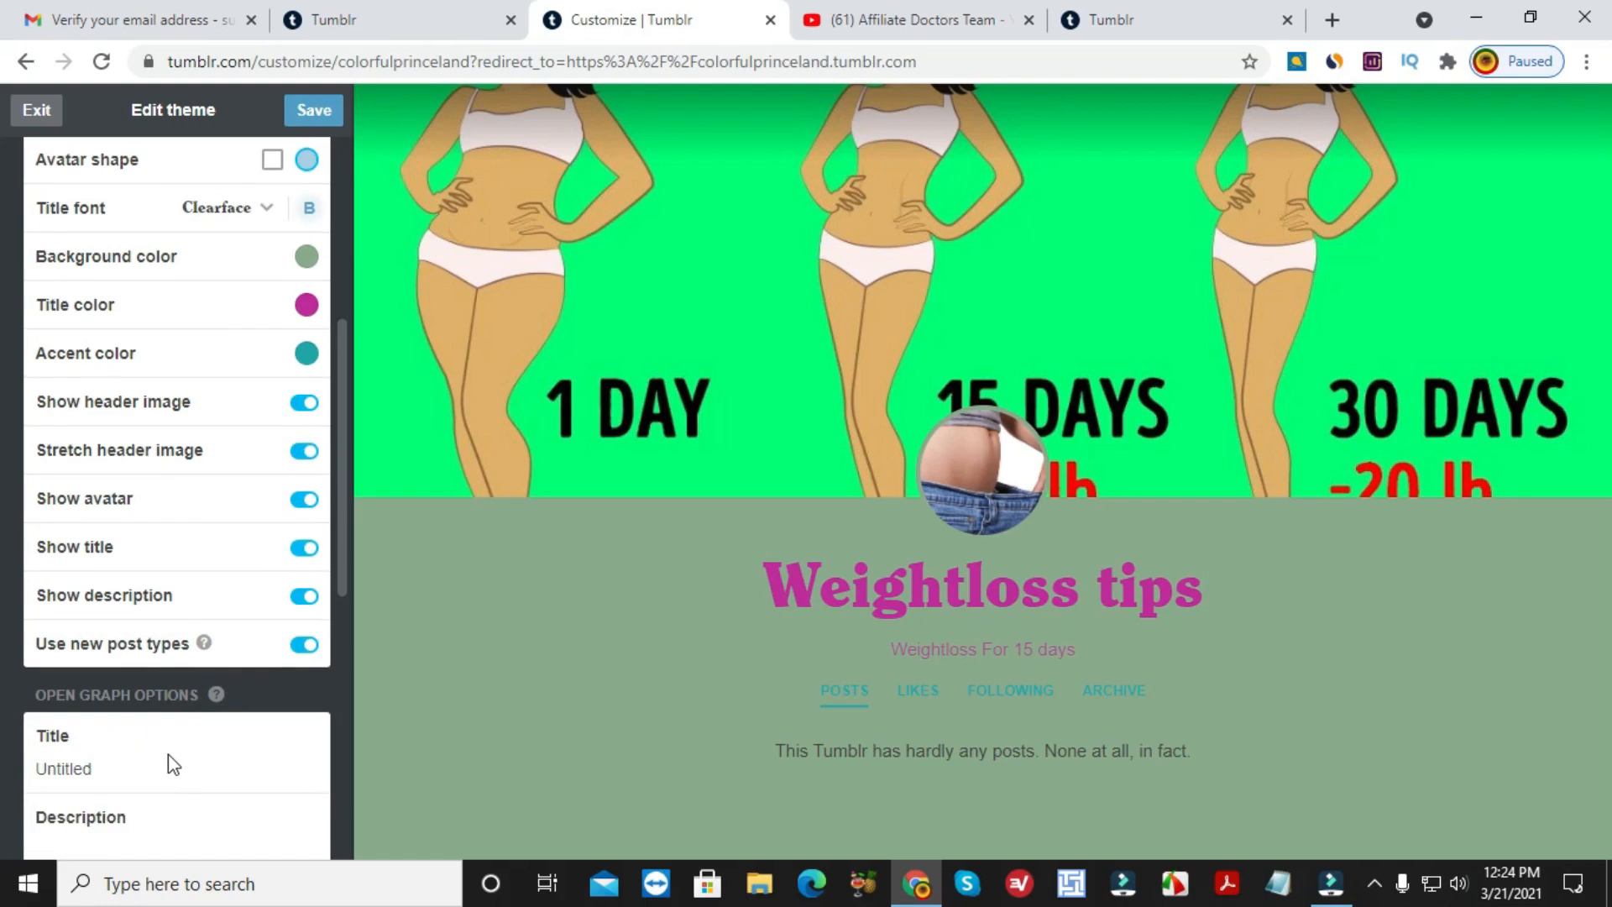
scroll(167, 754, "down", 2)
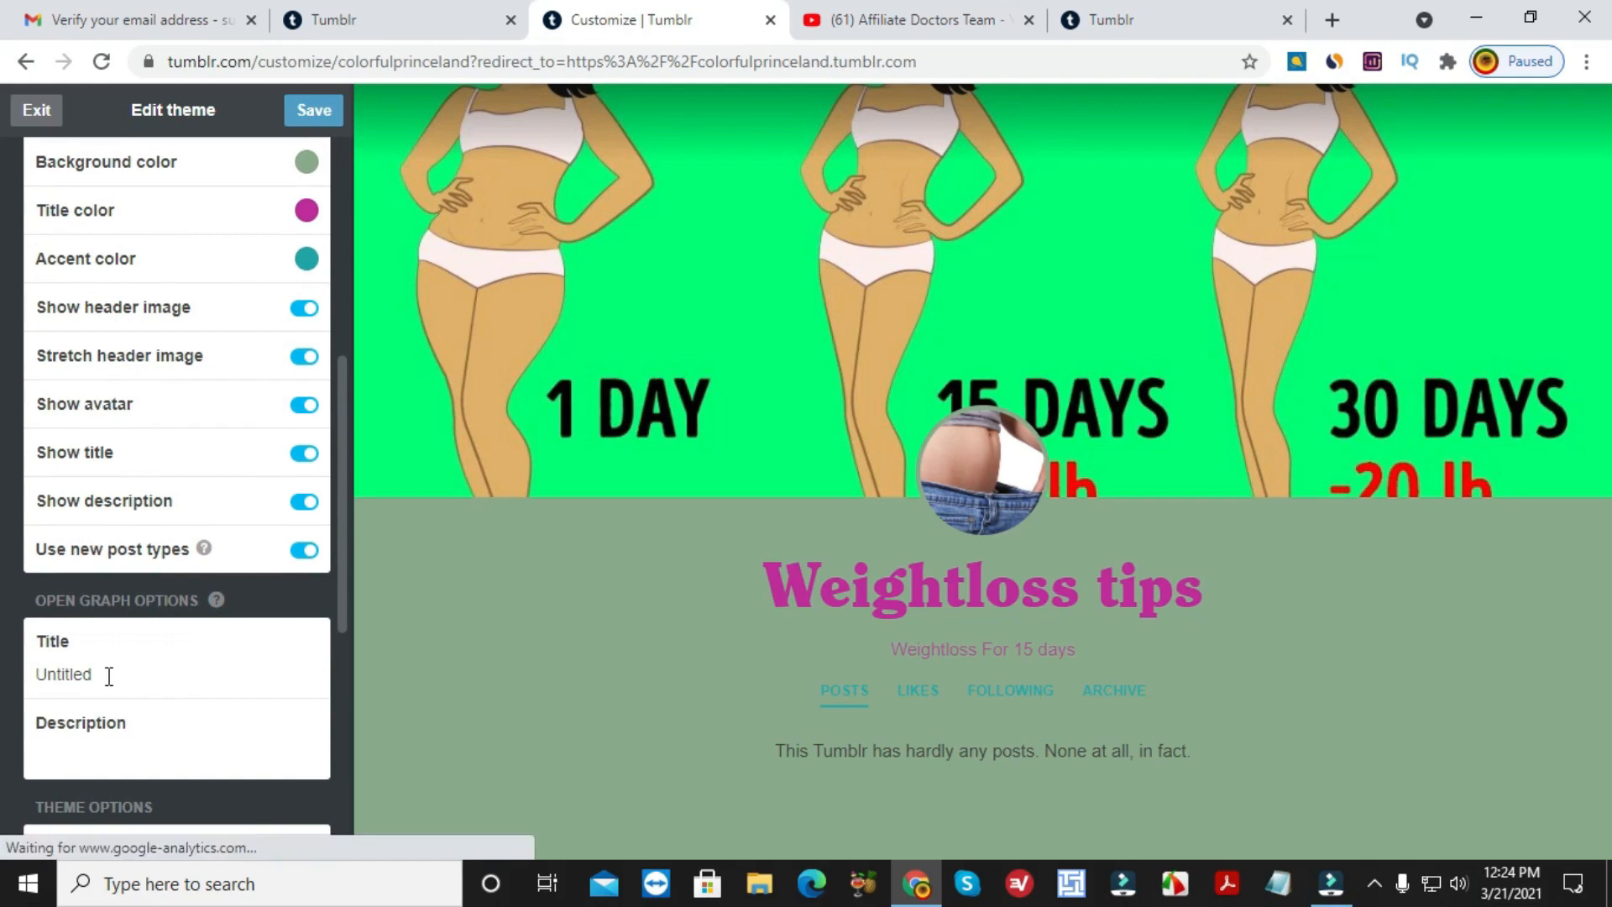
Replace 'Untitled' with Open Graph title 'Weightloss Tips' and description 'Weightloss For 15 days'.
left_click(95, 679)
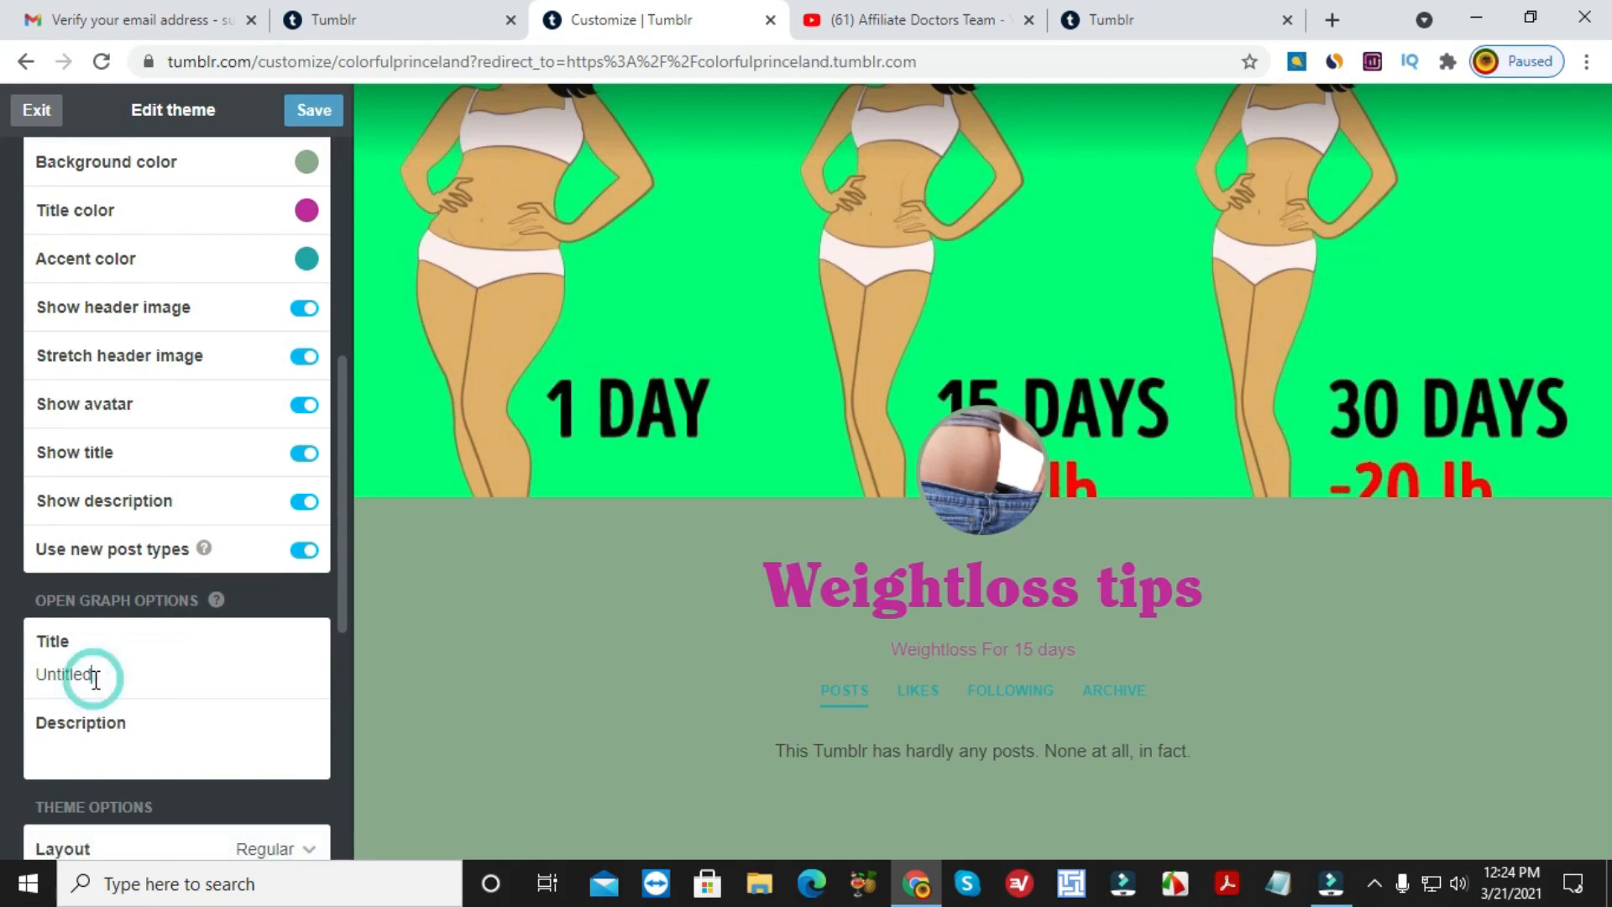
left_click_drag(94, 677, 31, 675)
type("Weightloss Tips")
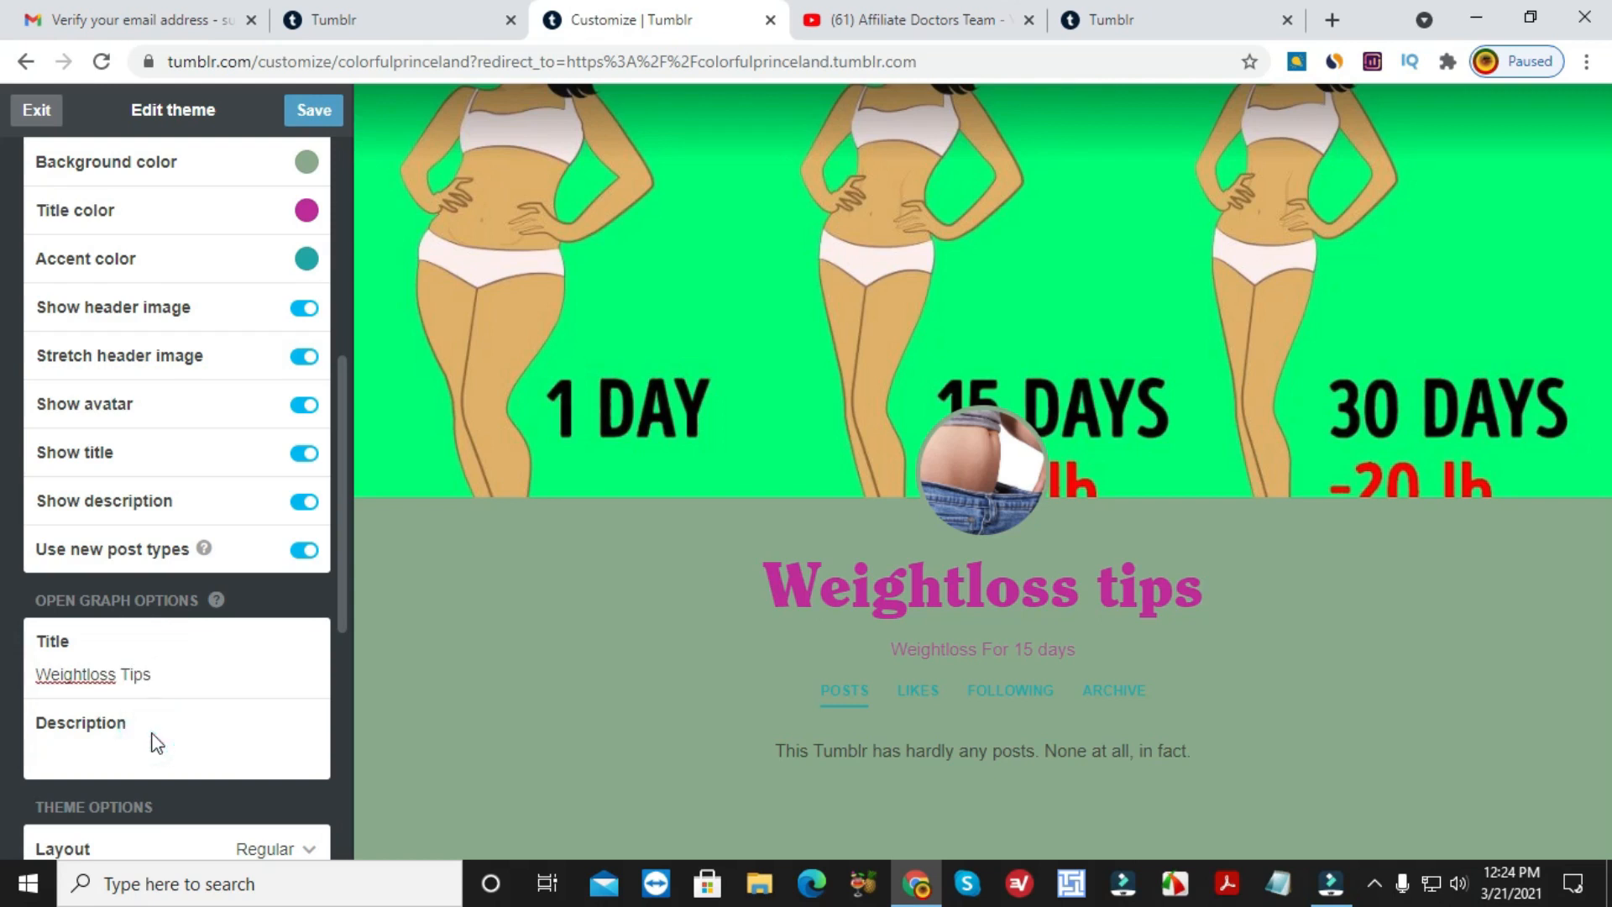
type("Weightloss For 15 day")
scroll(200, 653, "down", 3)
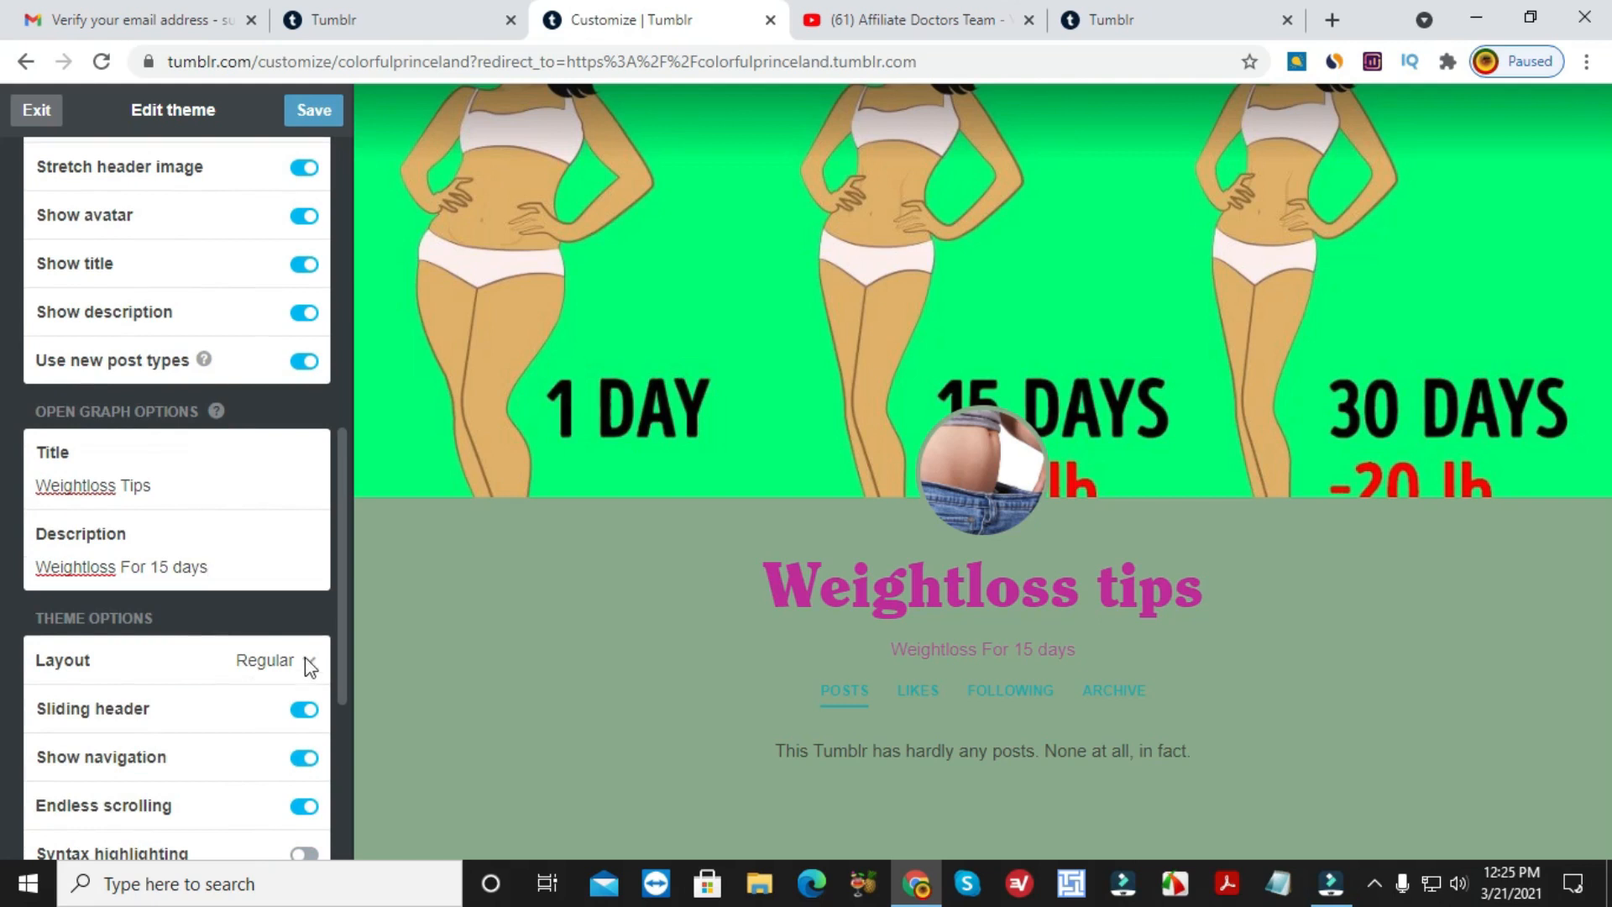
scroll(305, 668, "down", 1)
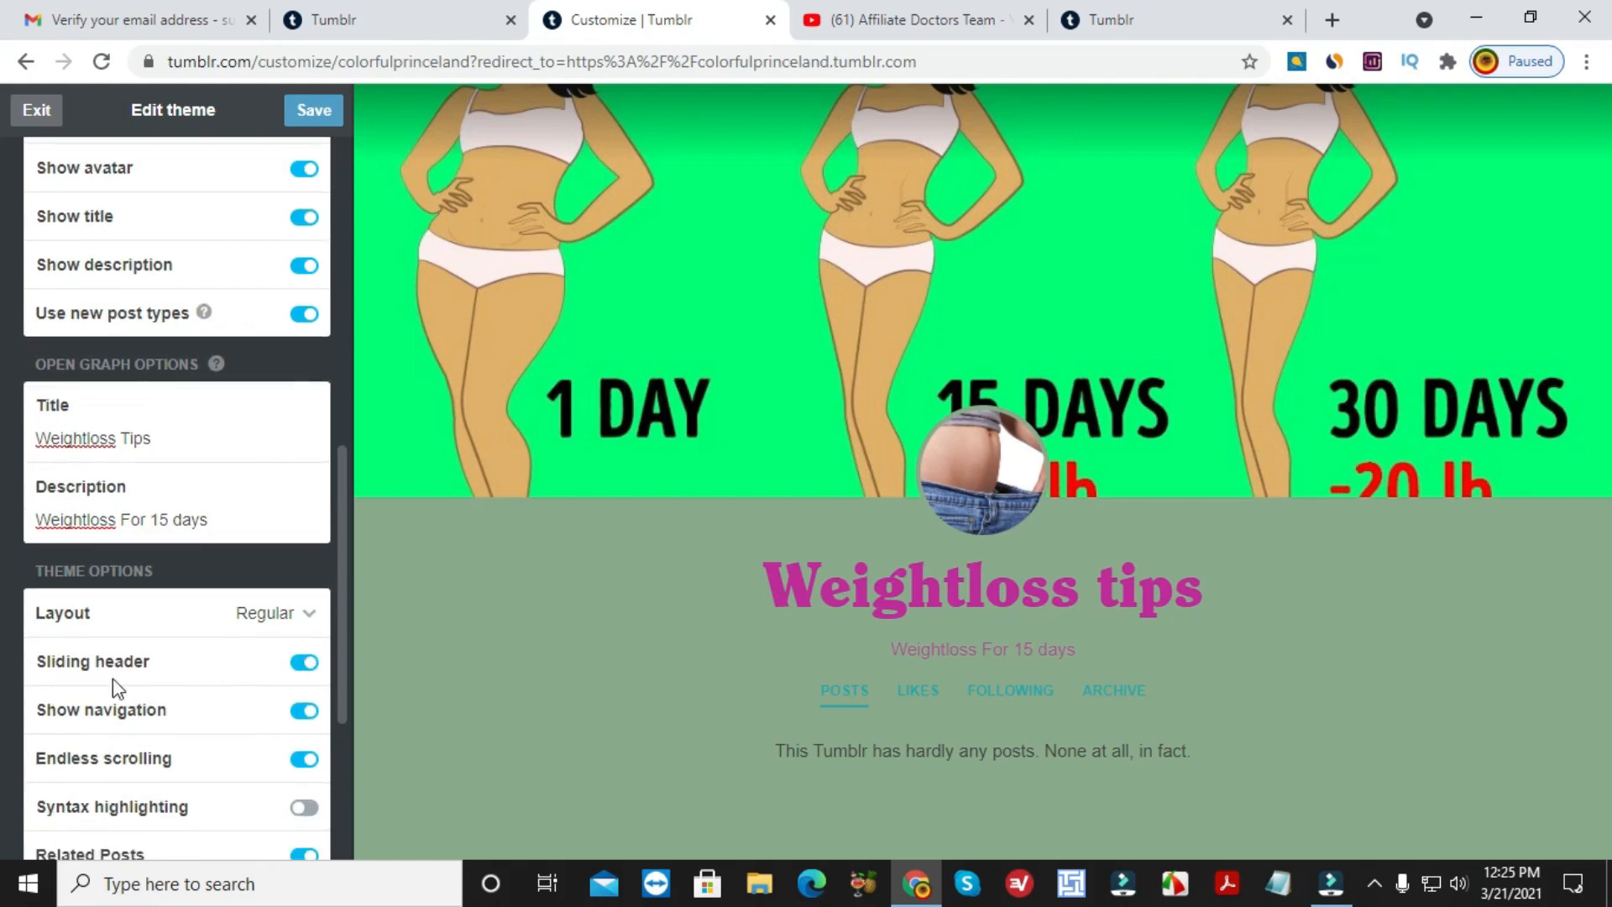
Review the remaining theme options and save the customised Weightloss tips theme.
scroll(252, 730, "down", 1)
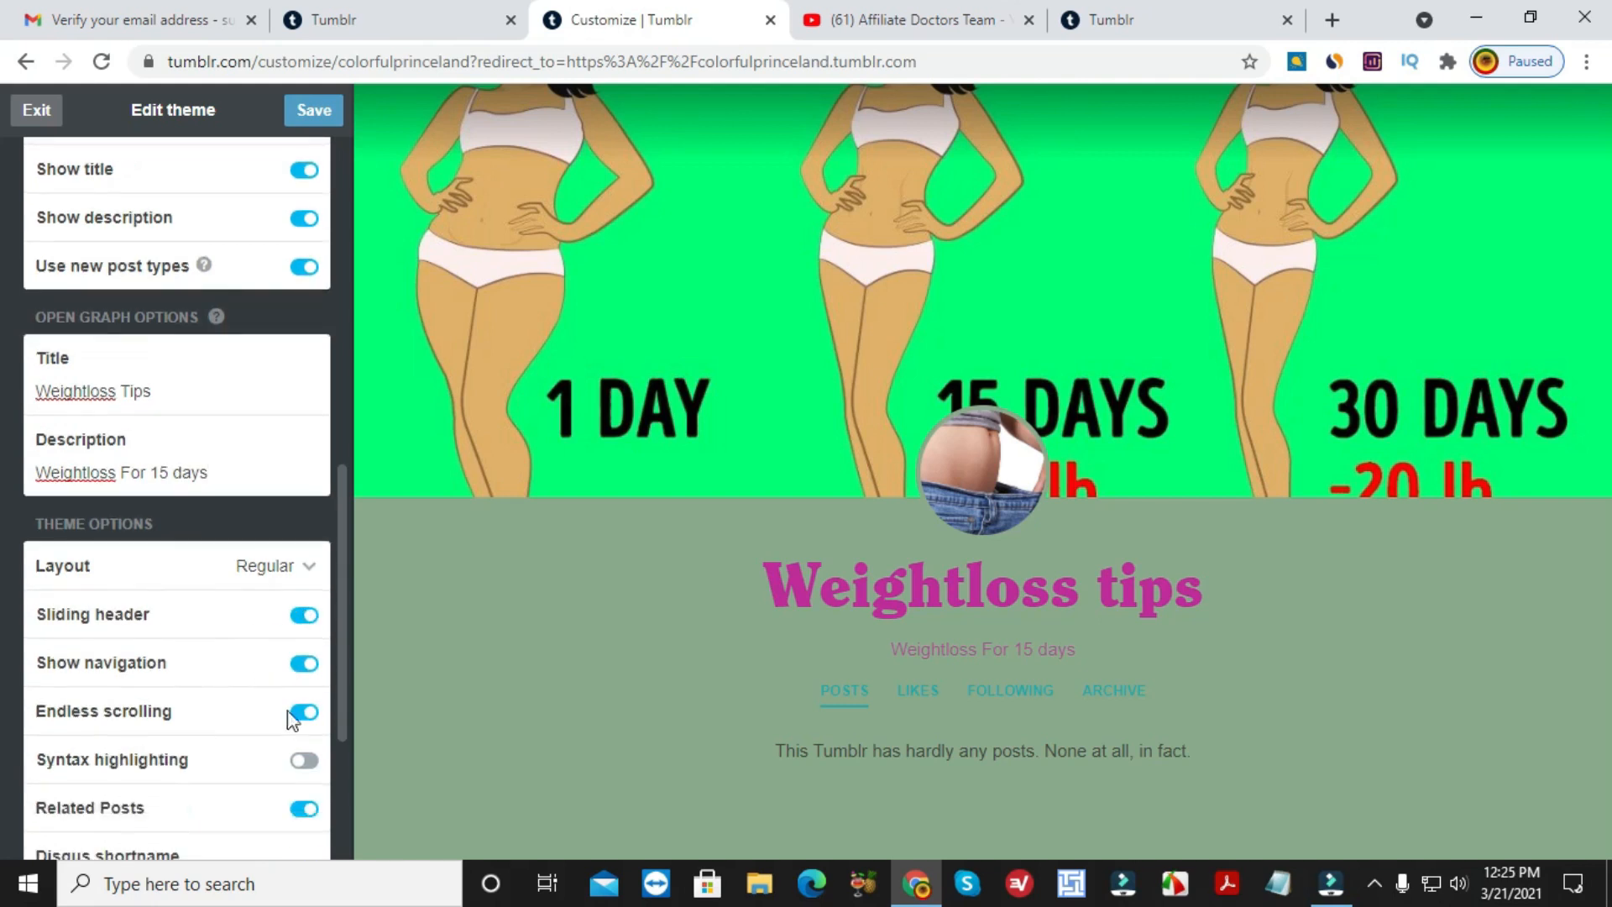
scroll(306, 785, "down", 1)
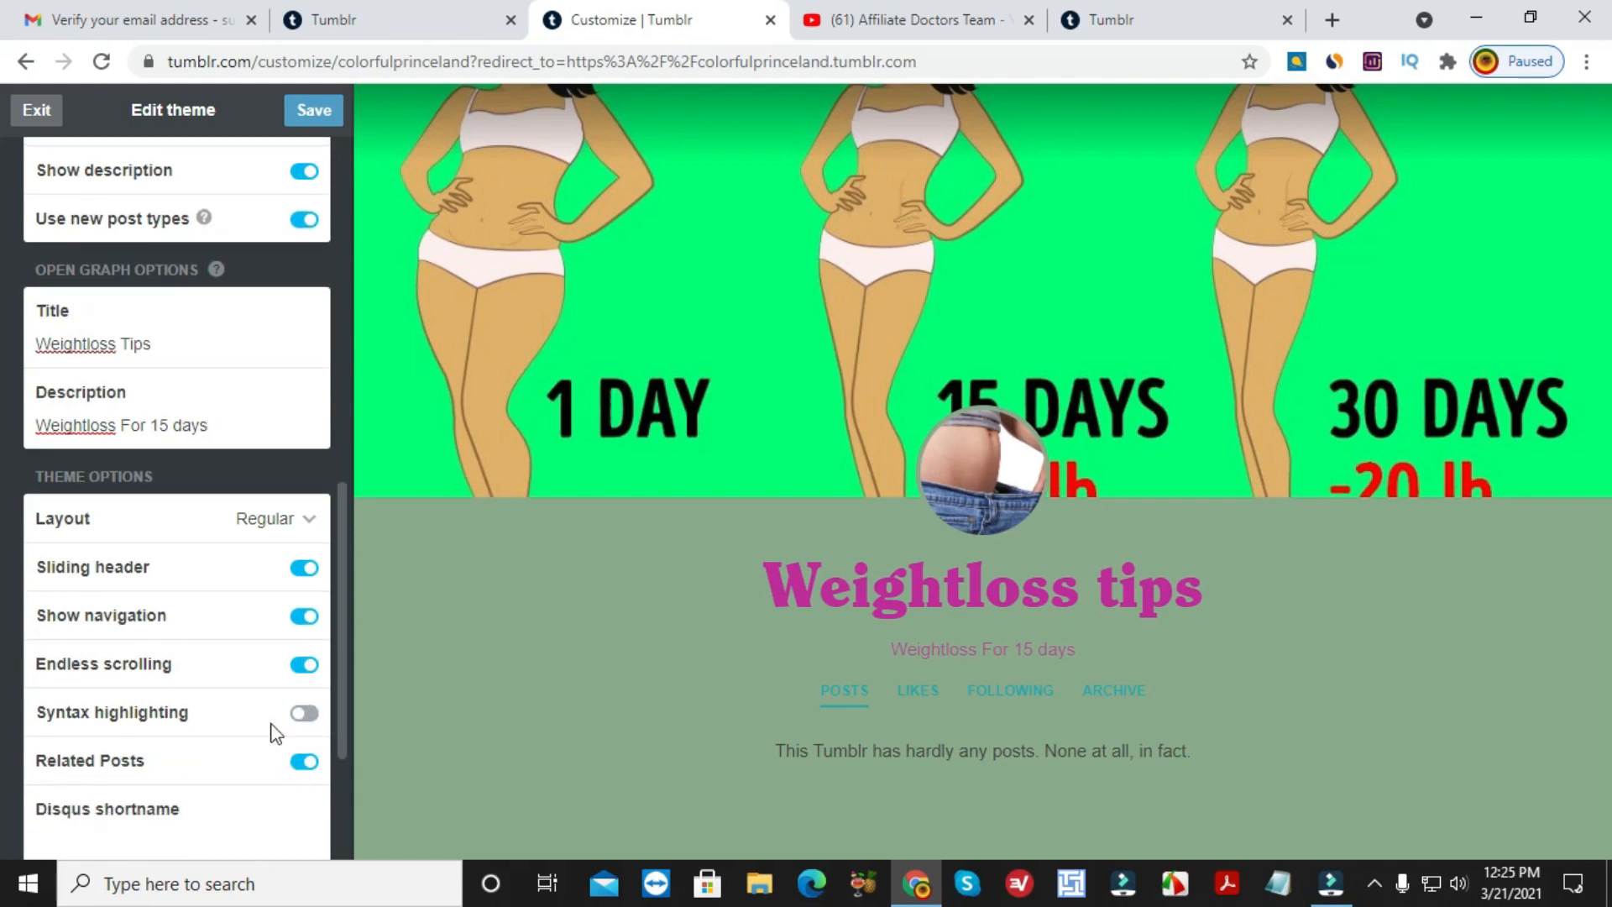
scroll(282, 737, "down", 1)
scroll(286, 742, "down", 1)
scroll(275, 743, "down", 1)
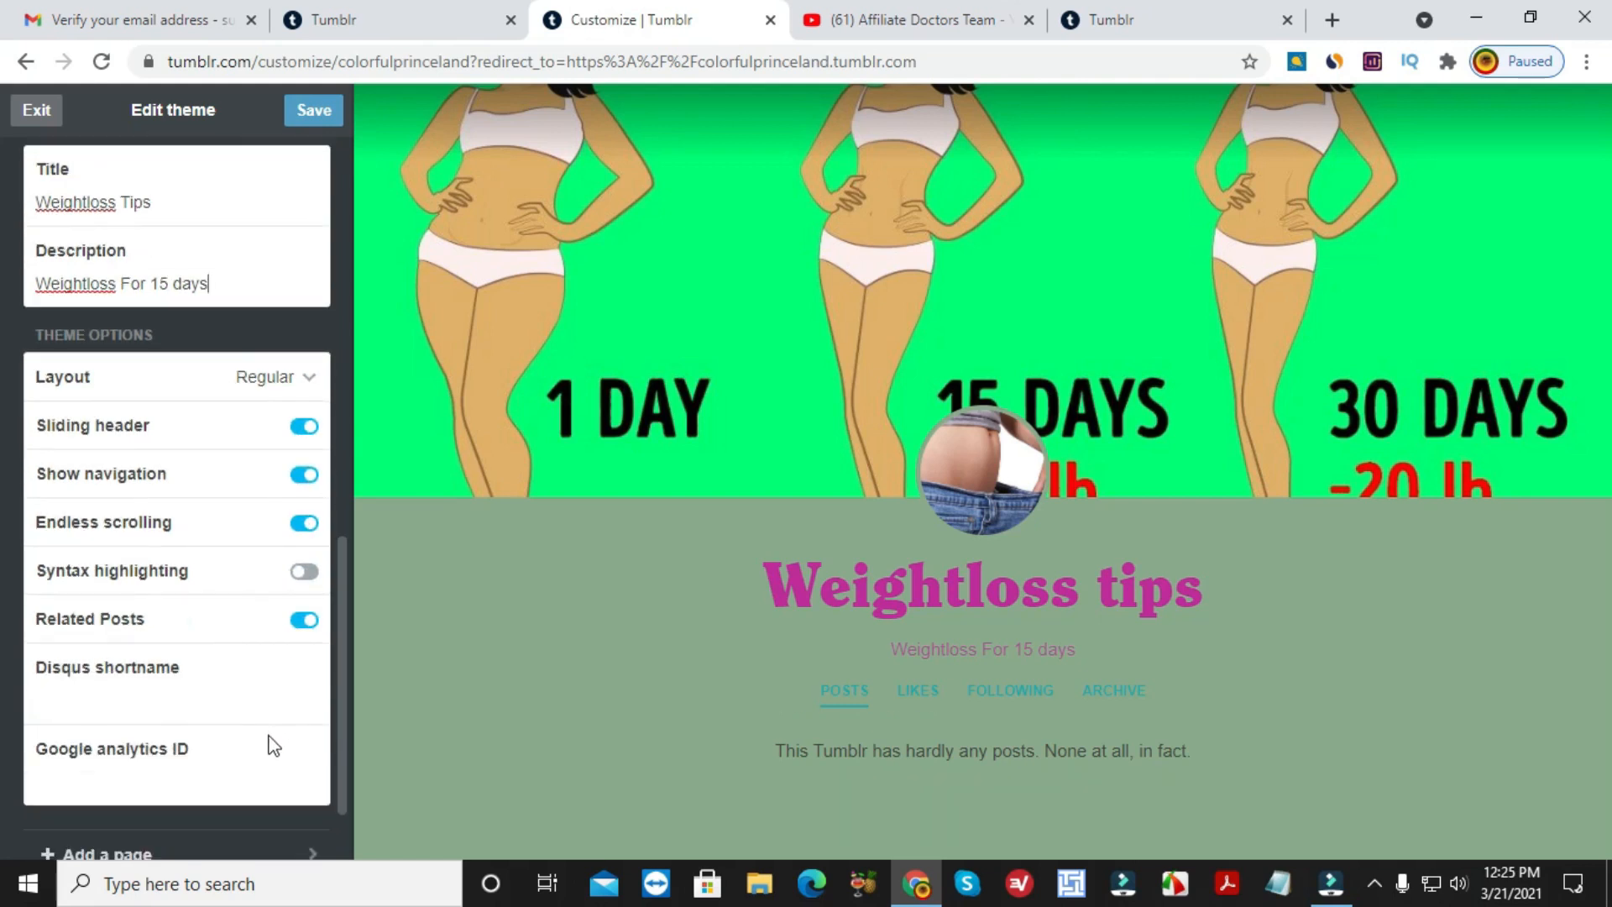
scroll(252, 760, "down", 2)
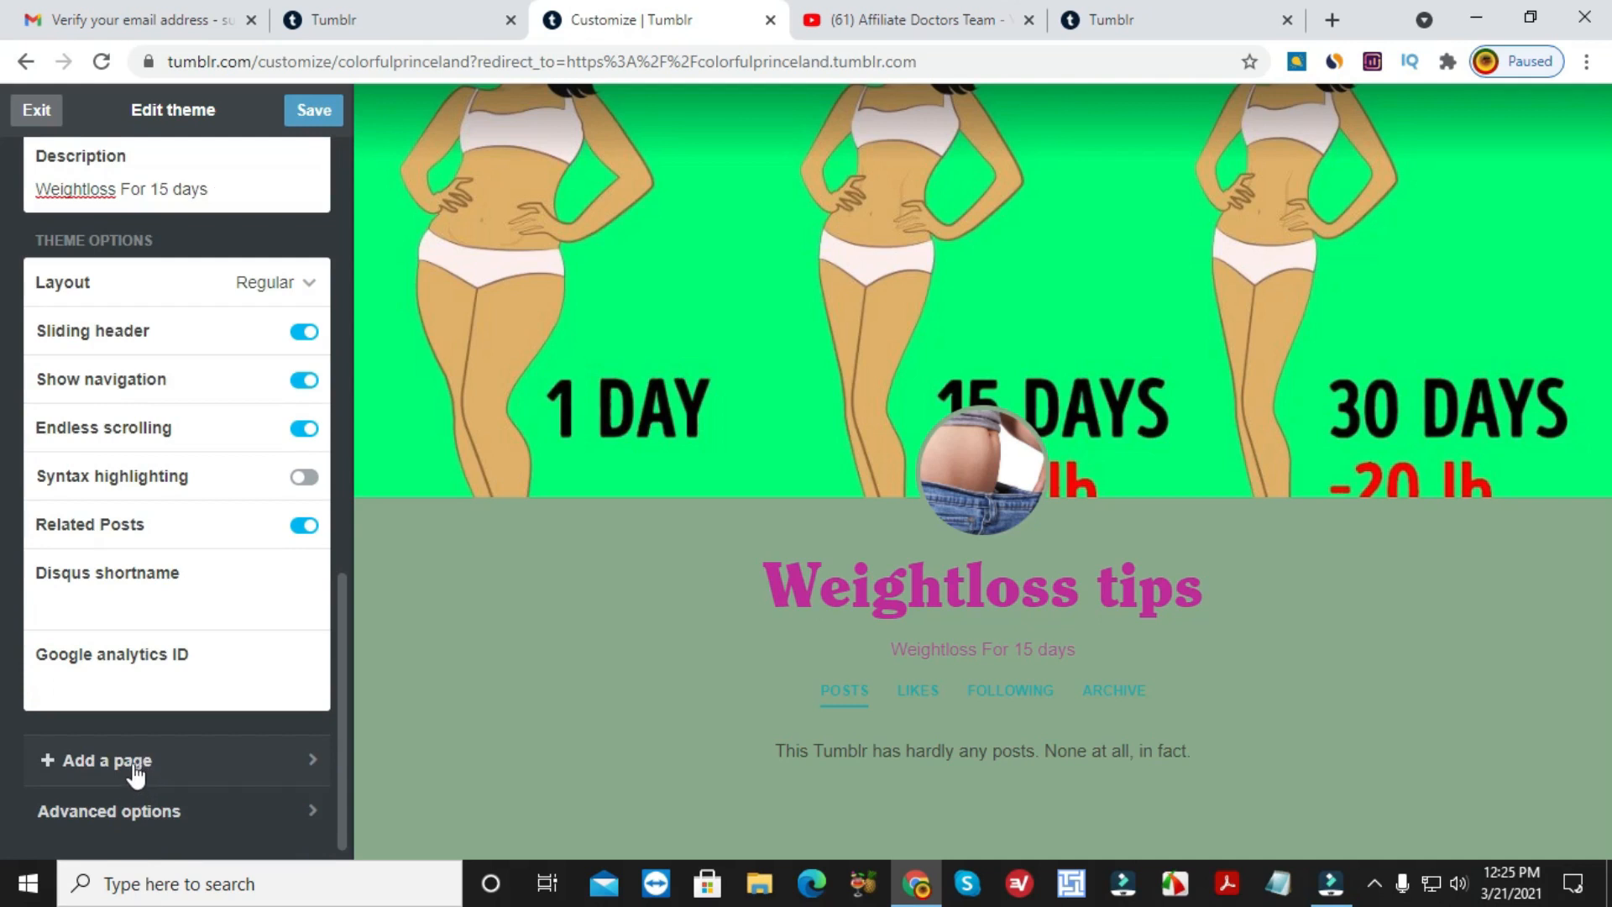
scroll(165, 726, "up", 14)
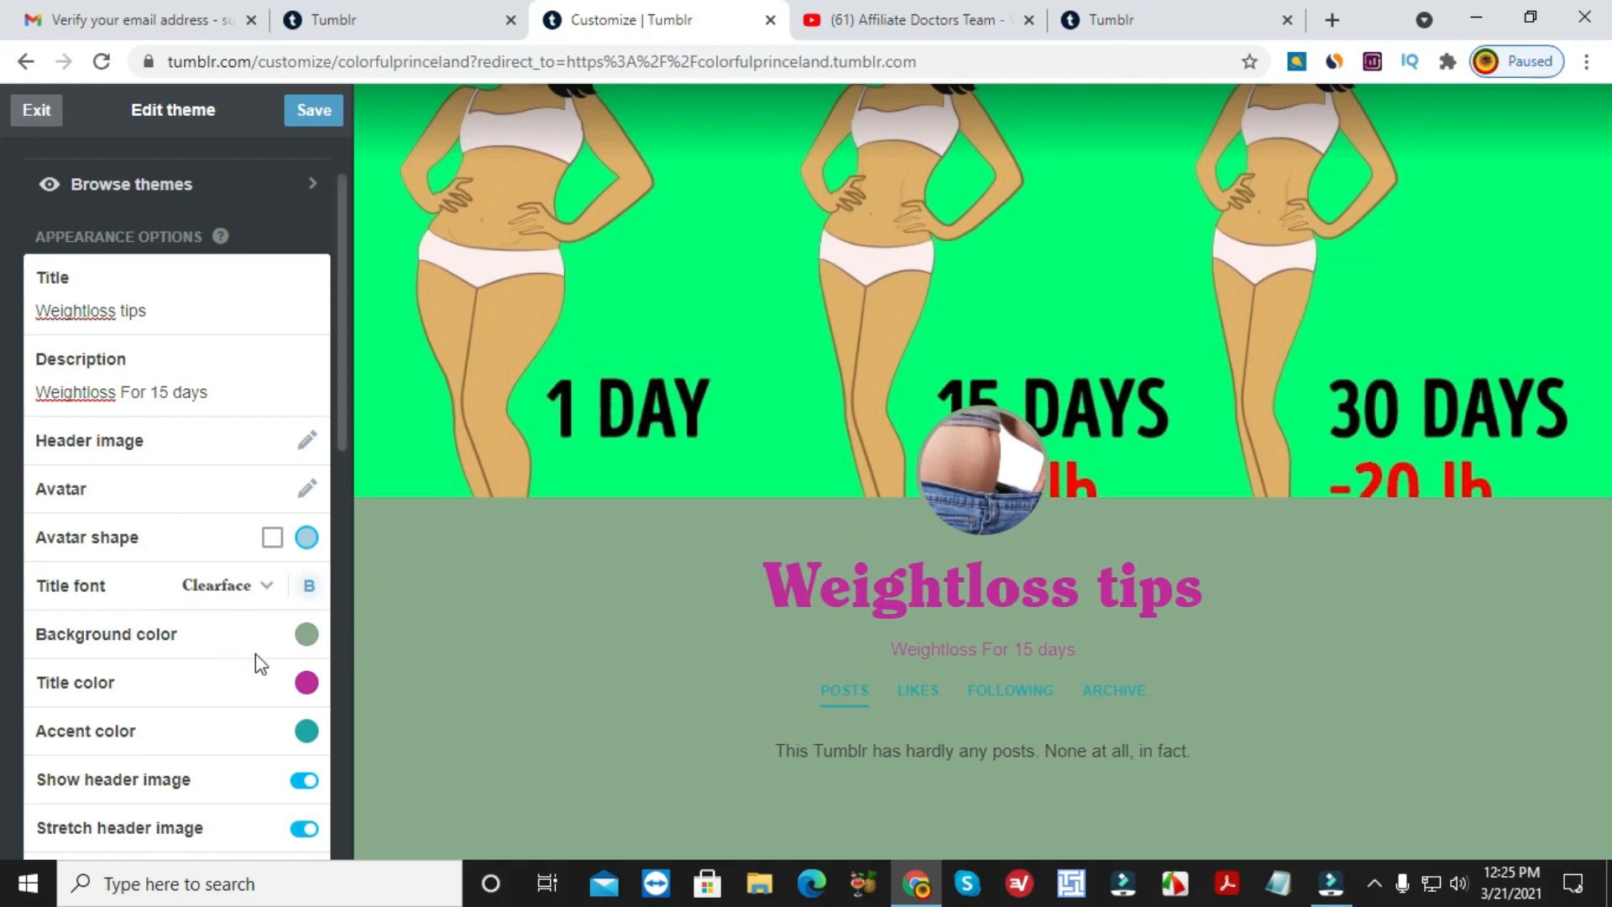
scroll(255, 653, "down", 1)
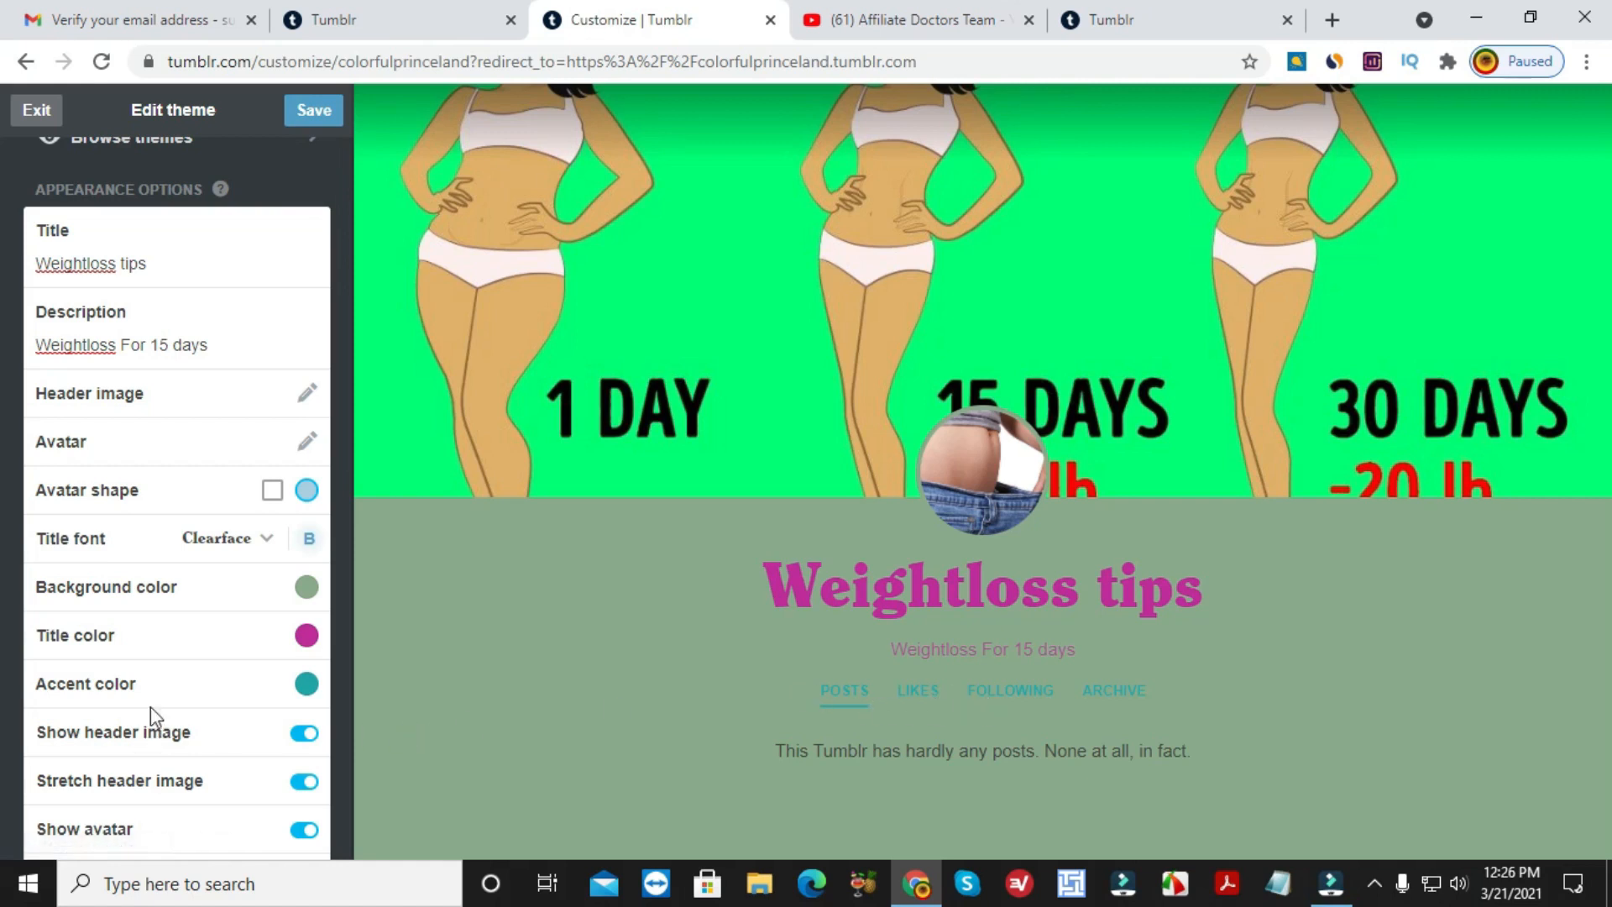
scroll(187, 689, "down", 1)
scroll(305, 659, "down", 3)
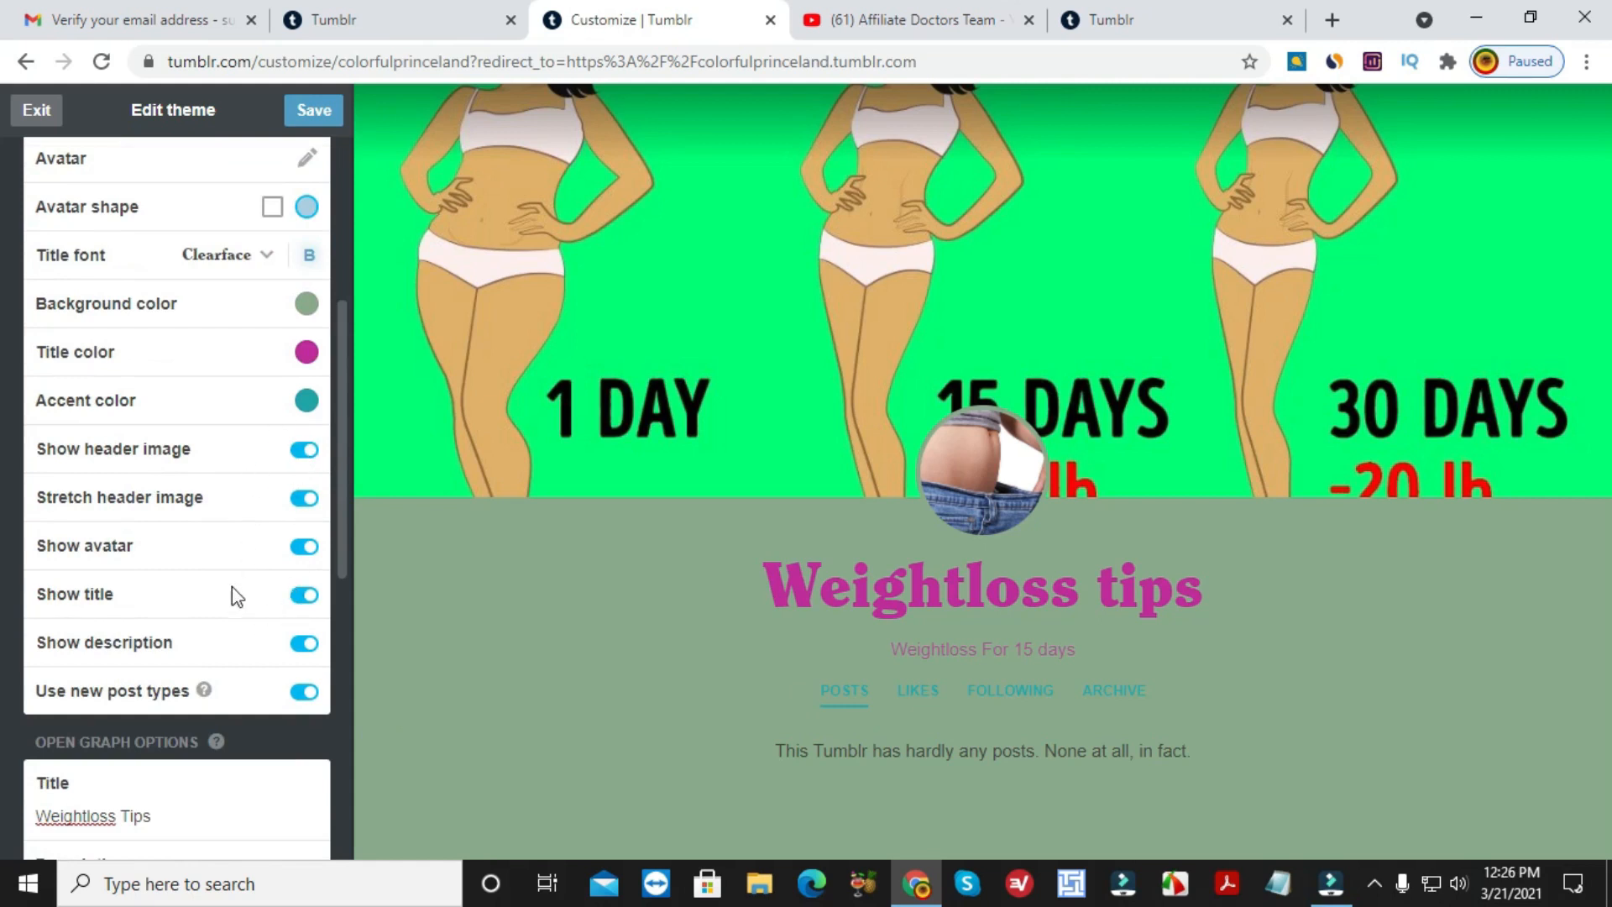
scroll(128, 768, "down", 2)
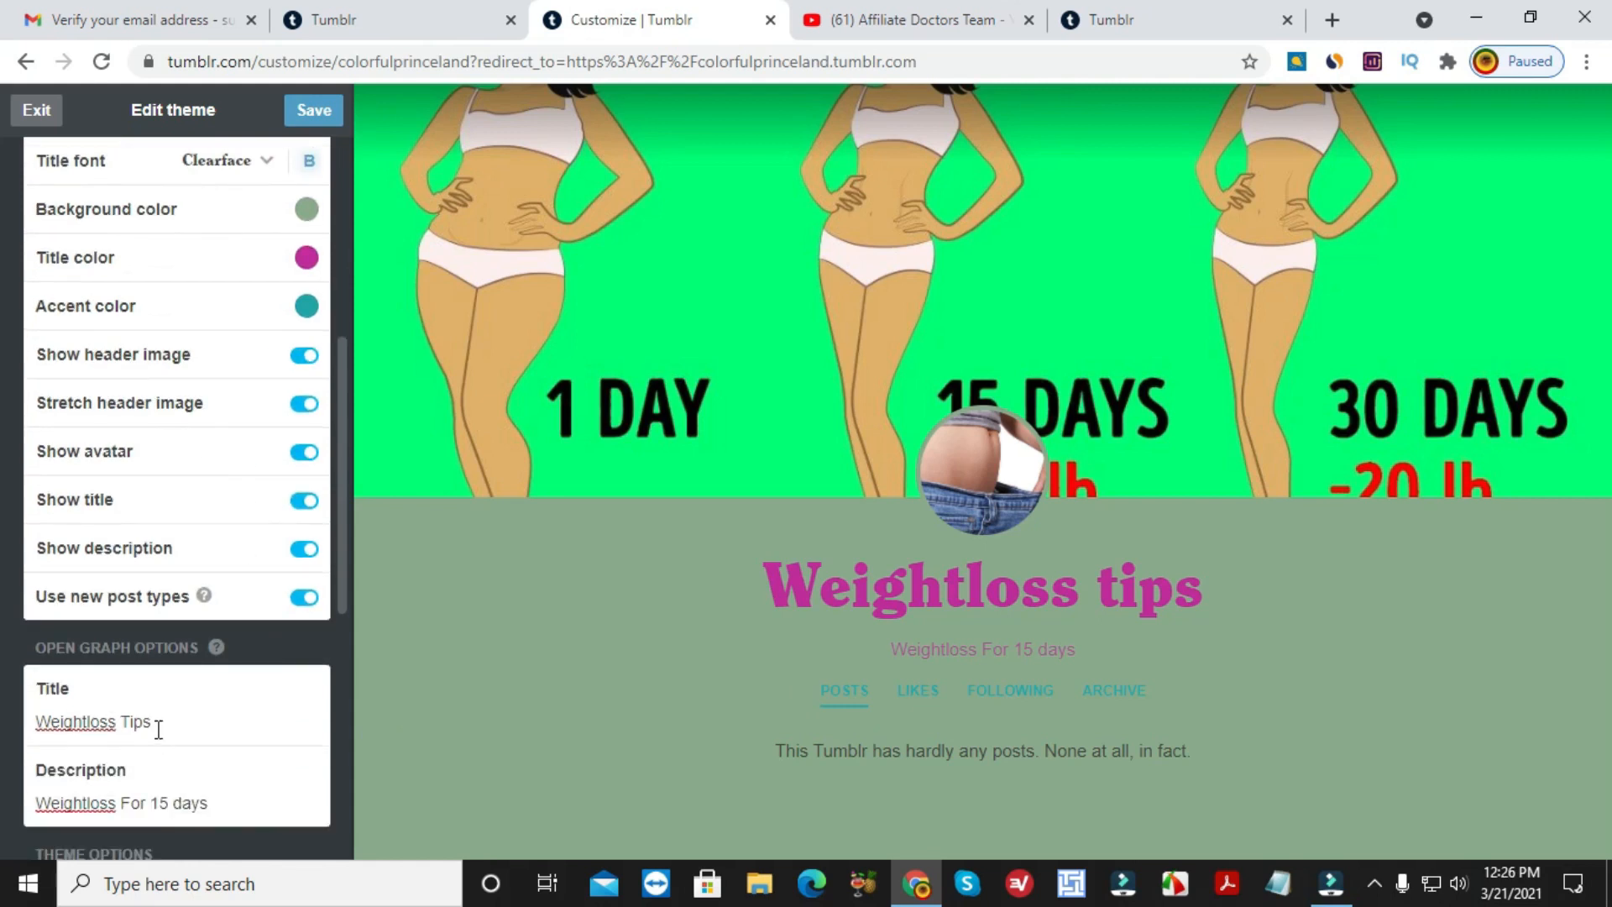
scroll(192, 800, "down", 7)
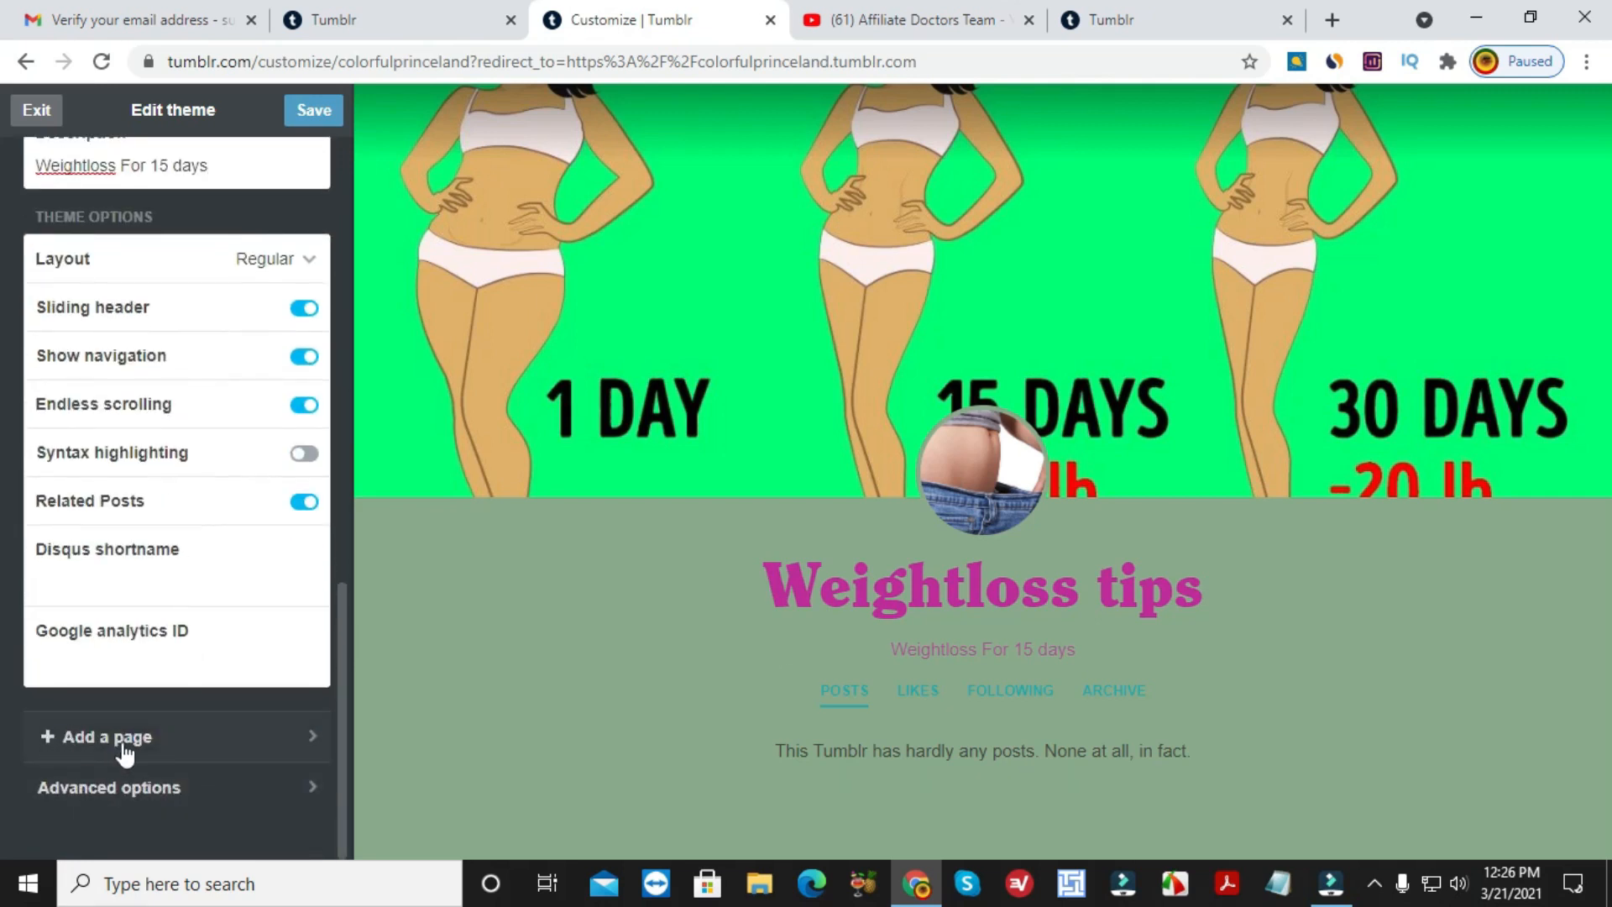
scroll(126, 745, "up", 4)
scroll(198, 411, "up", 5)
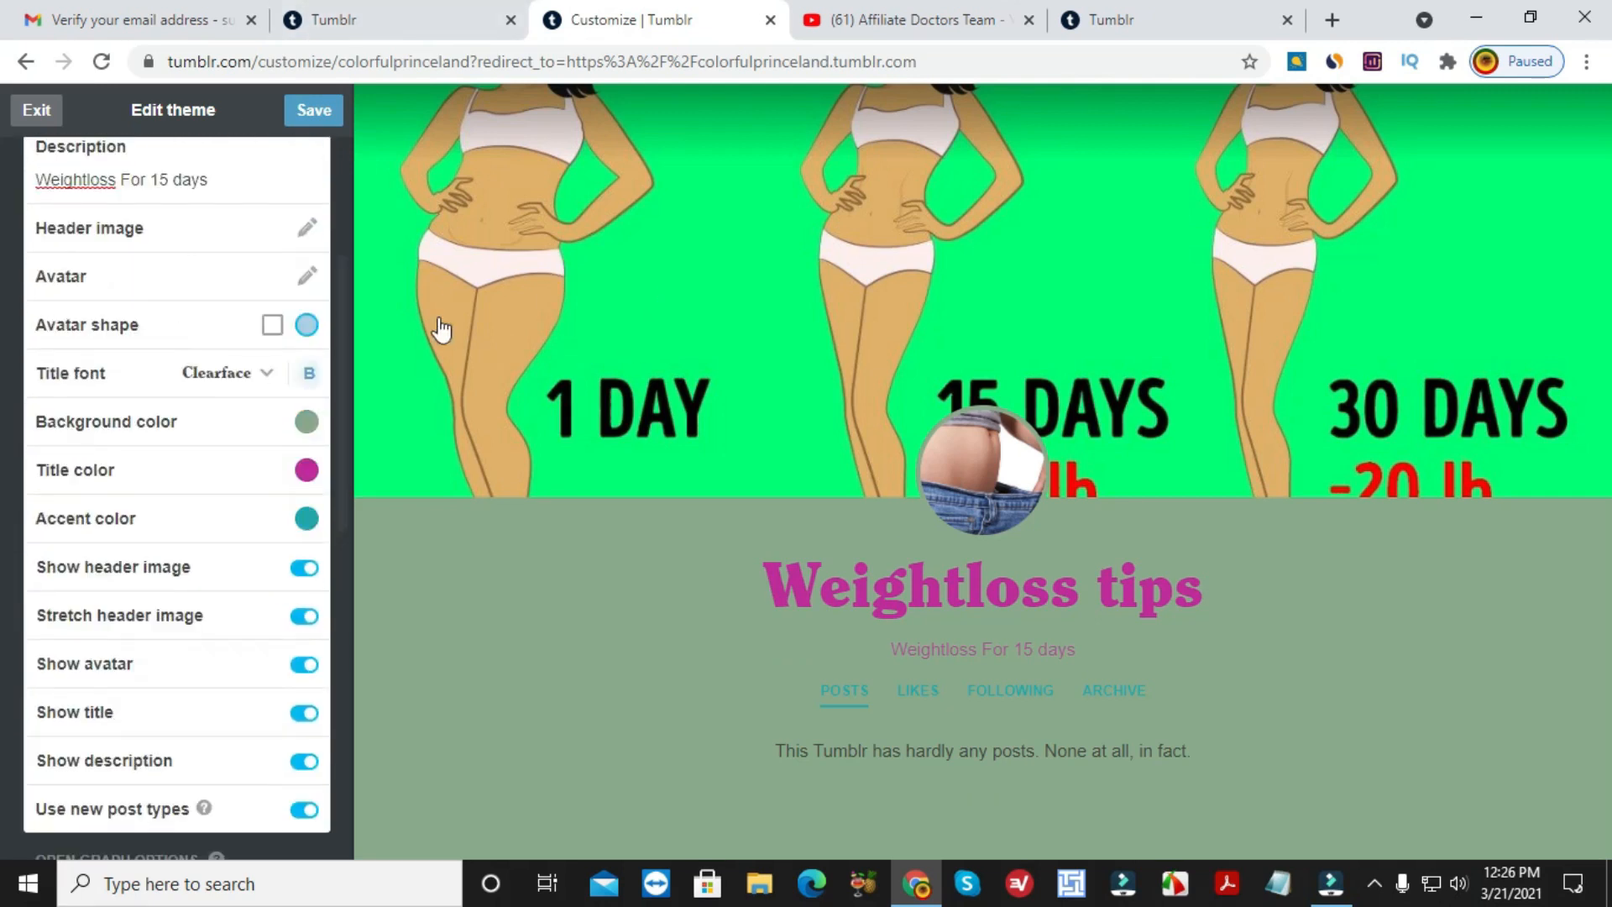
left_click(318, 112)
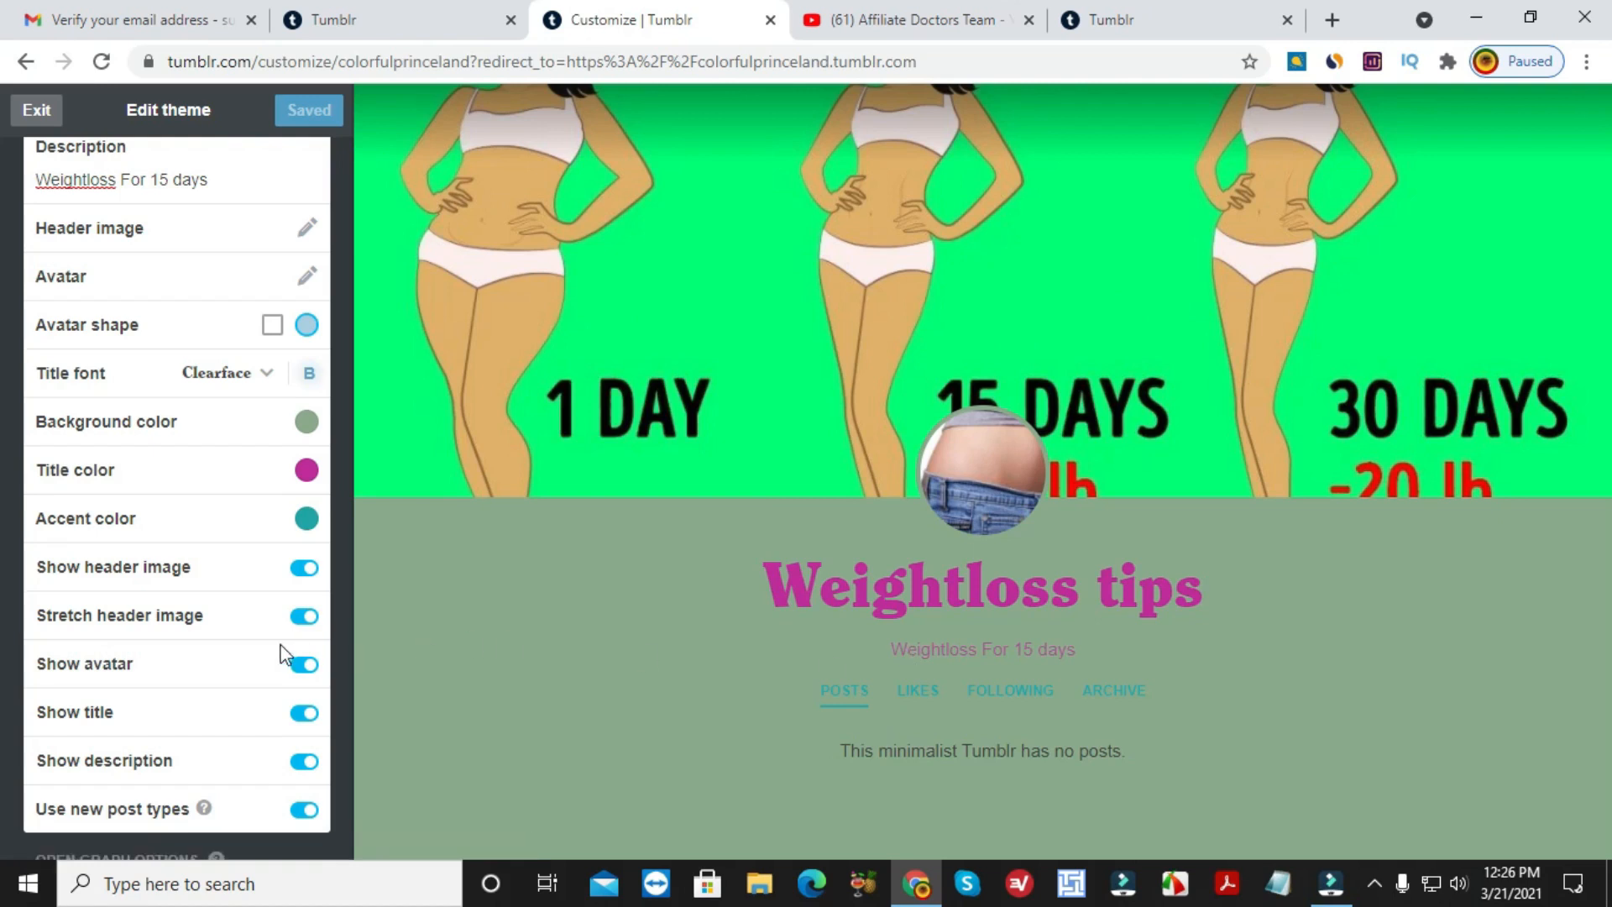
scroll(282, 651, "down", 8)
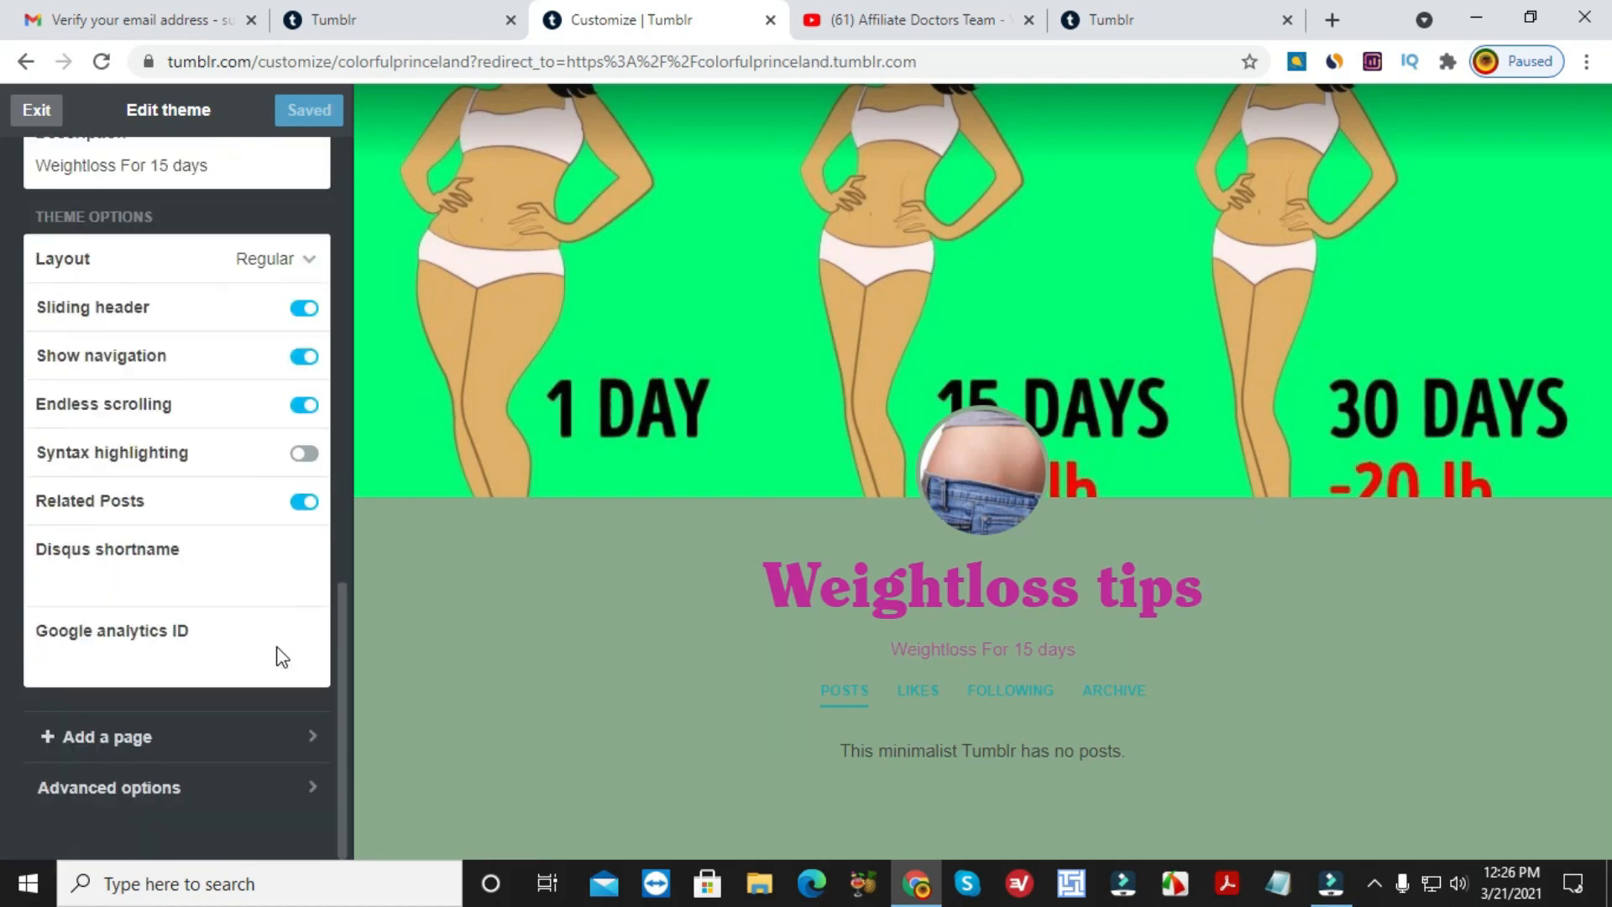
Add a new page titled 'About Me' with body text 'I am best online maketer'.
left_click(123, 738)
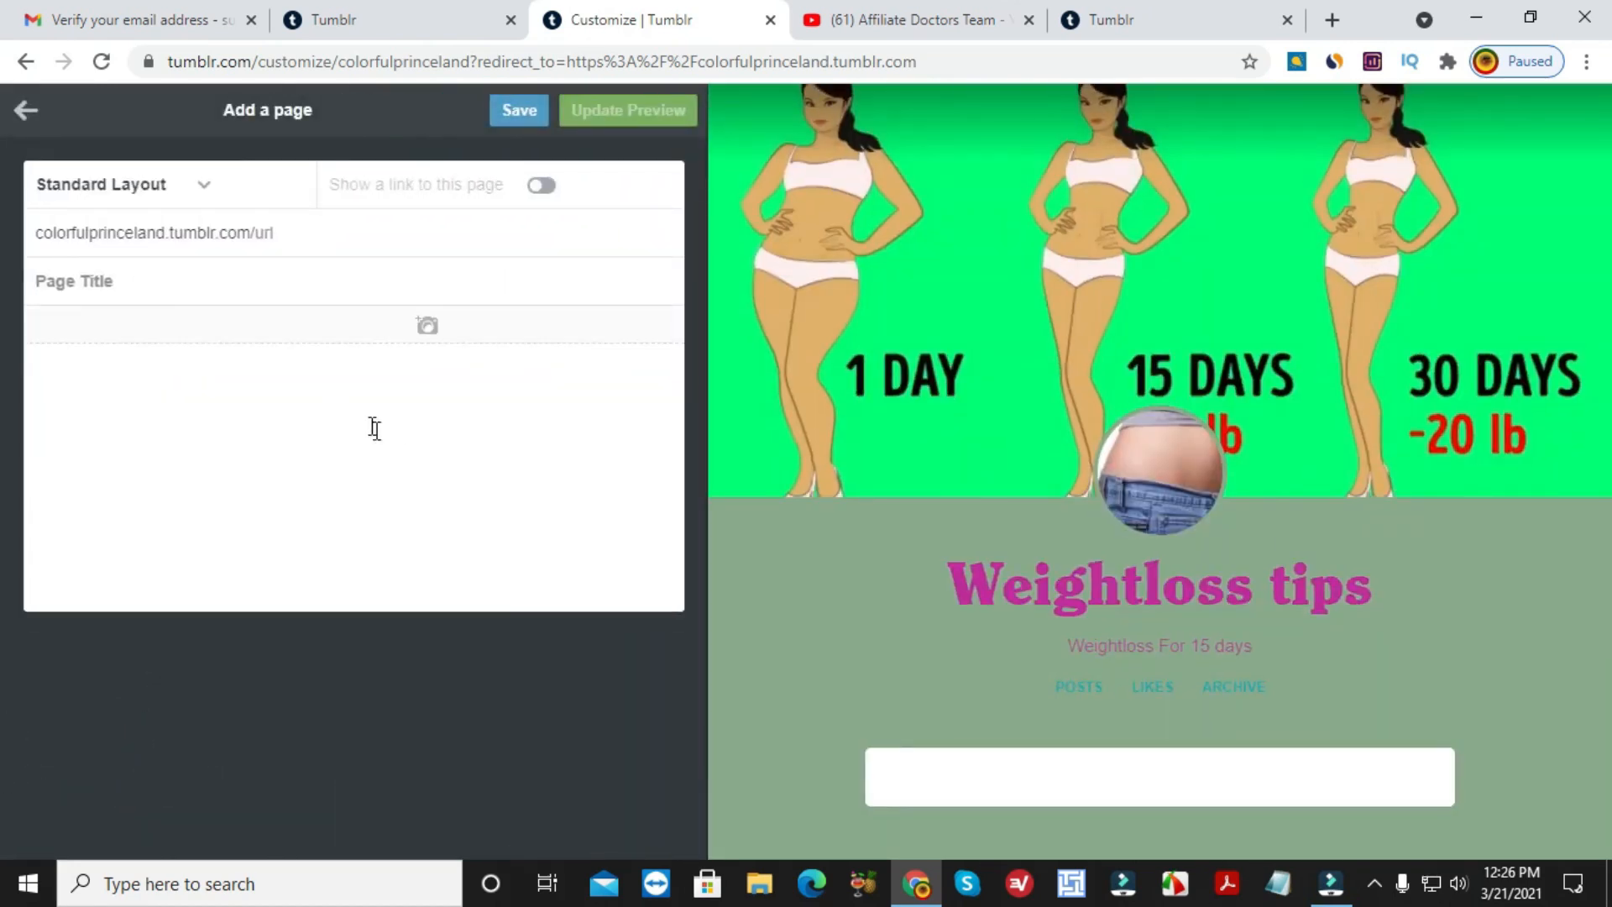
left_click(293, 235)
left_click(115, 280)
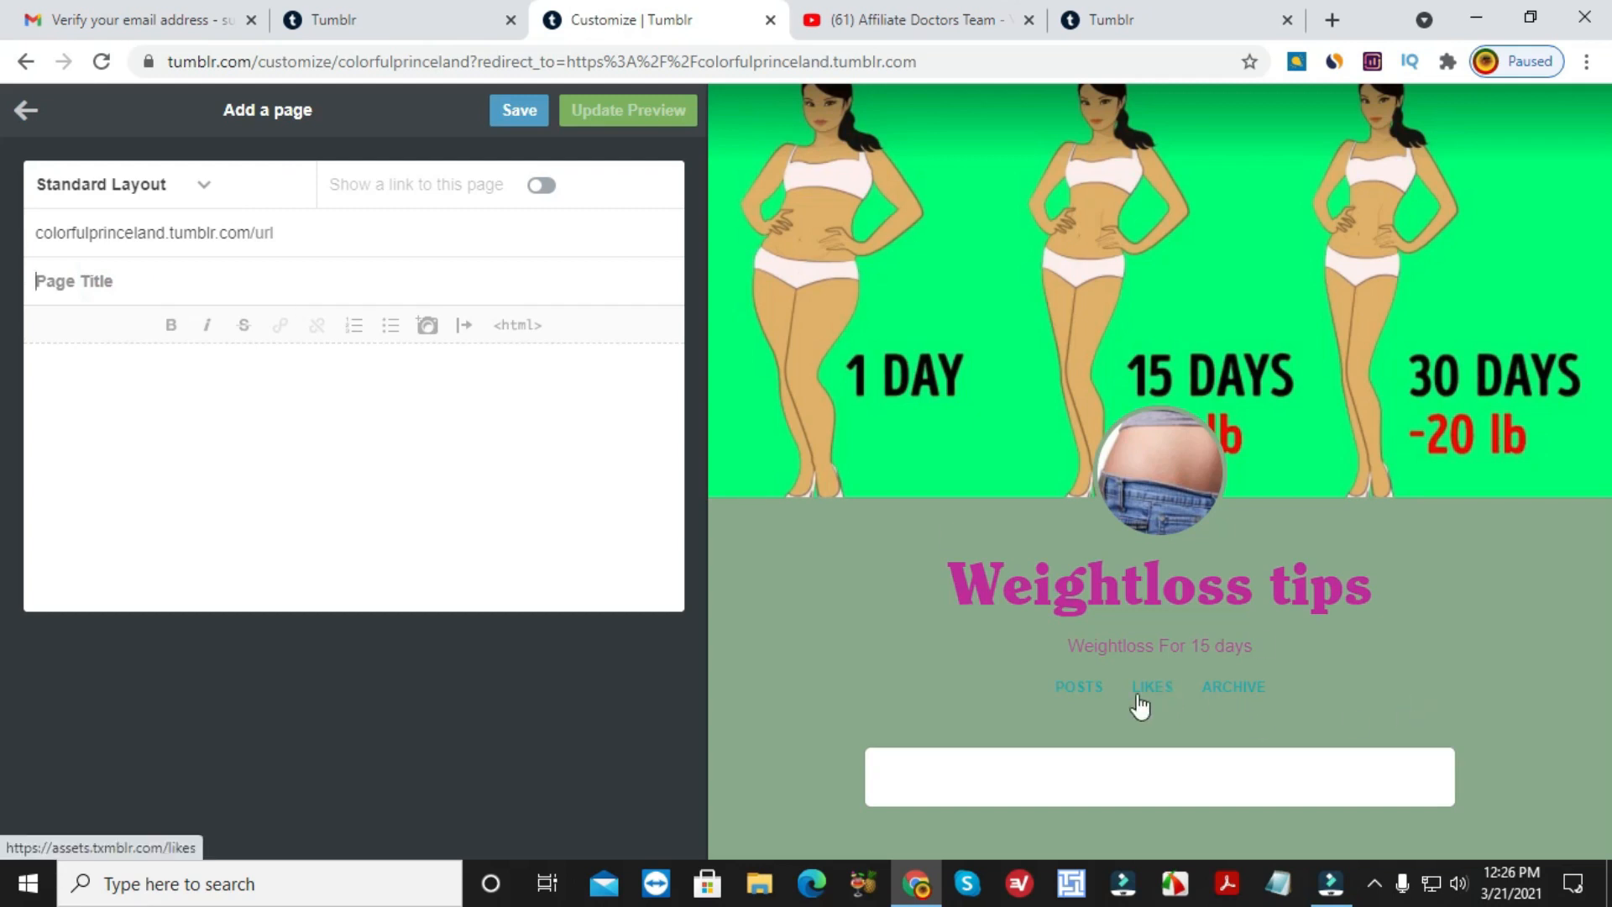
left_click(255, 290)
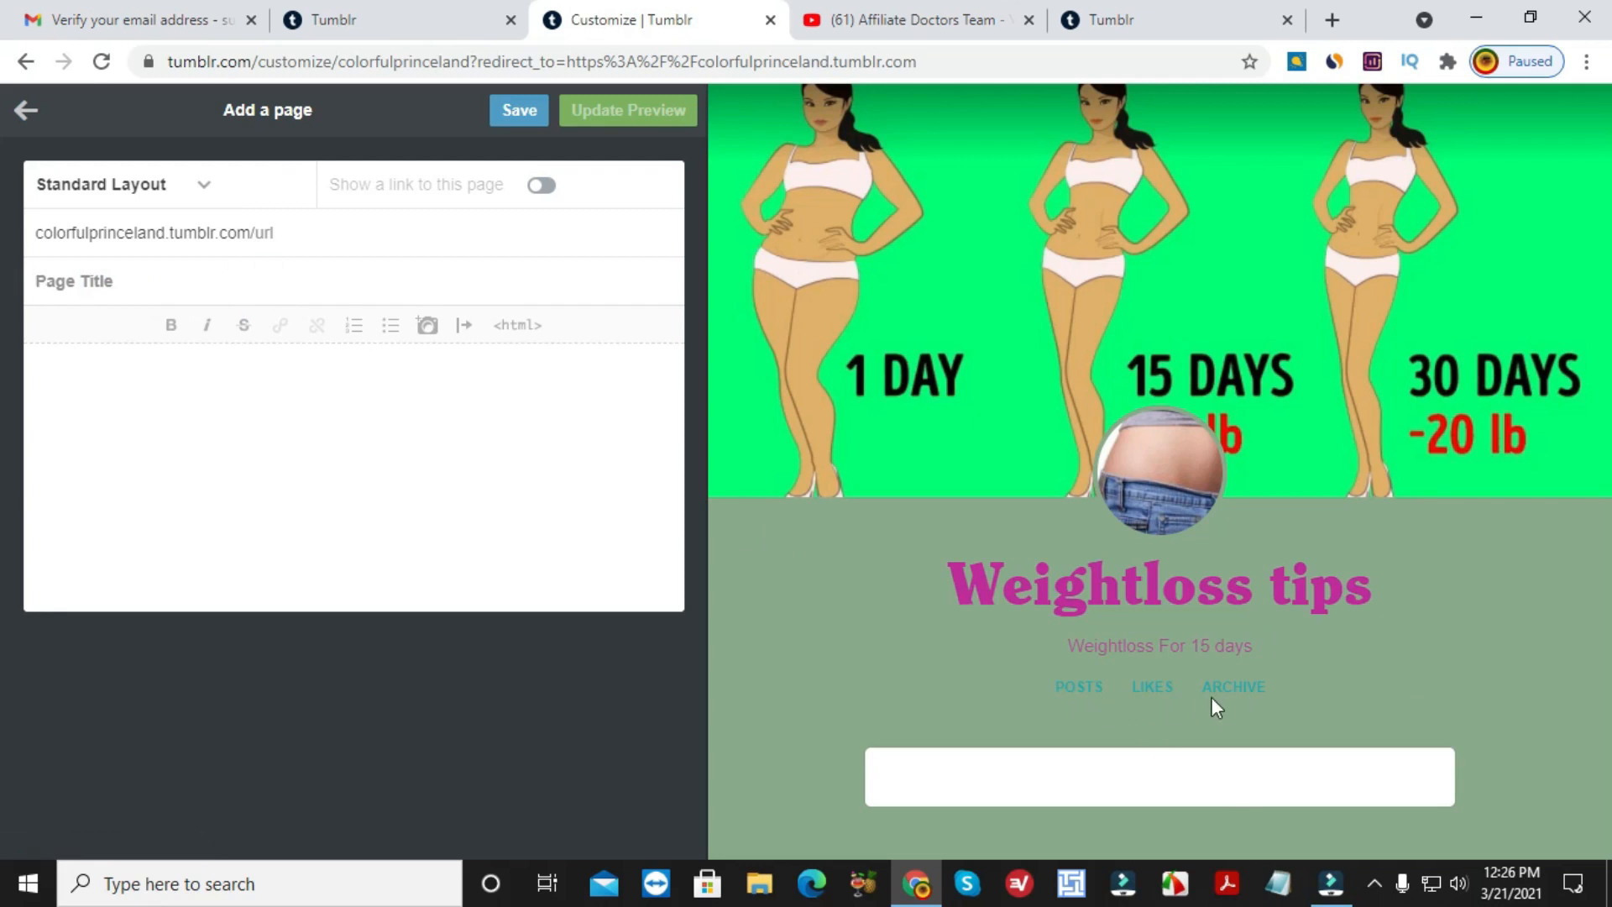
type("About ME")
key("BackSpace")
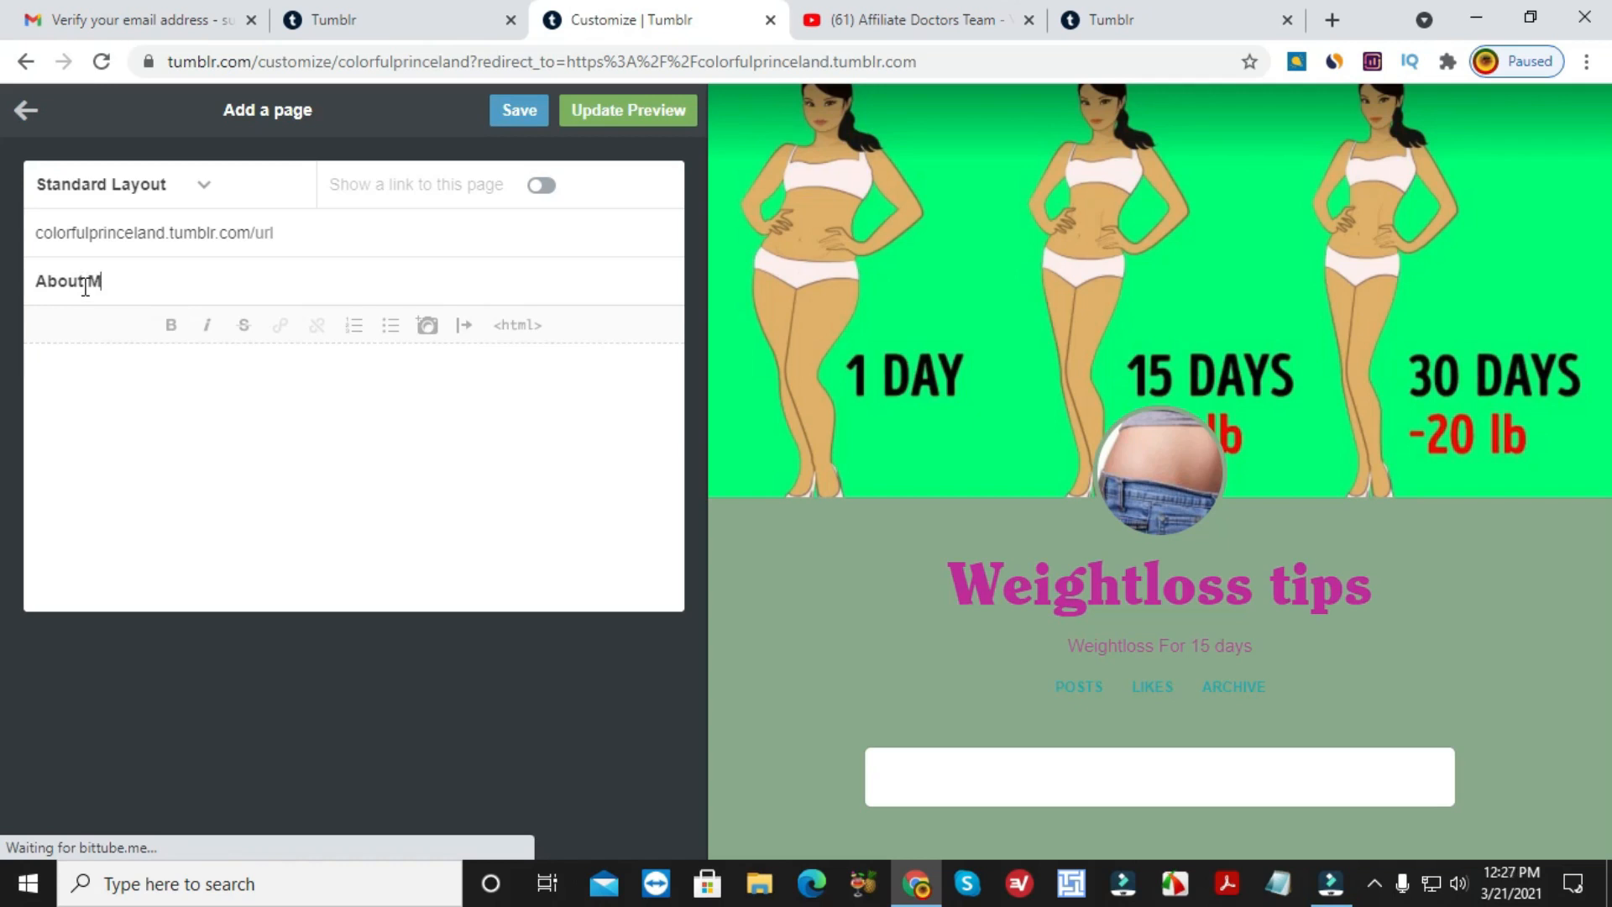
type("e")
left_click(199, 377)
type("I am best online mak")
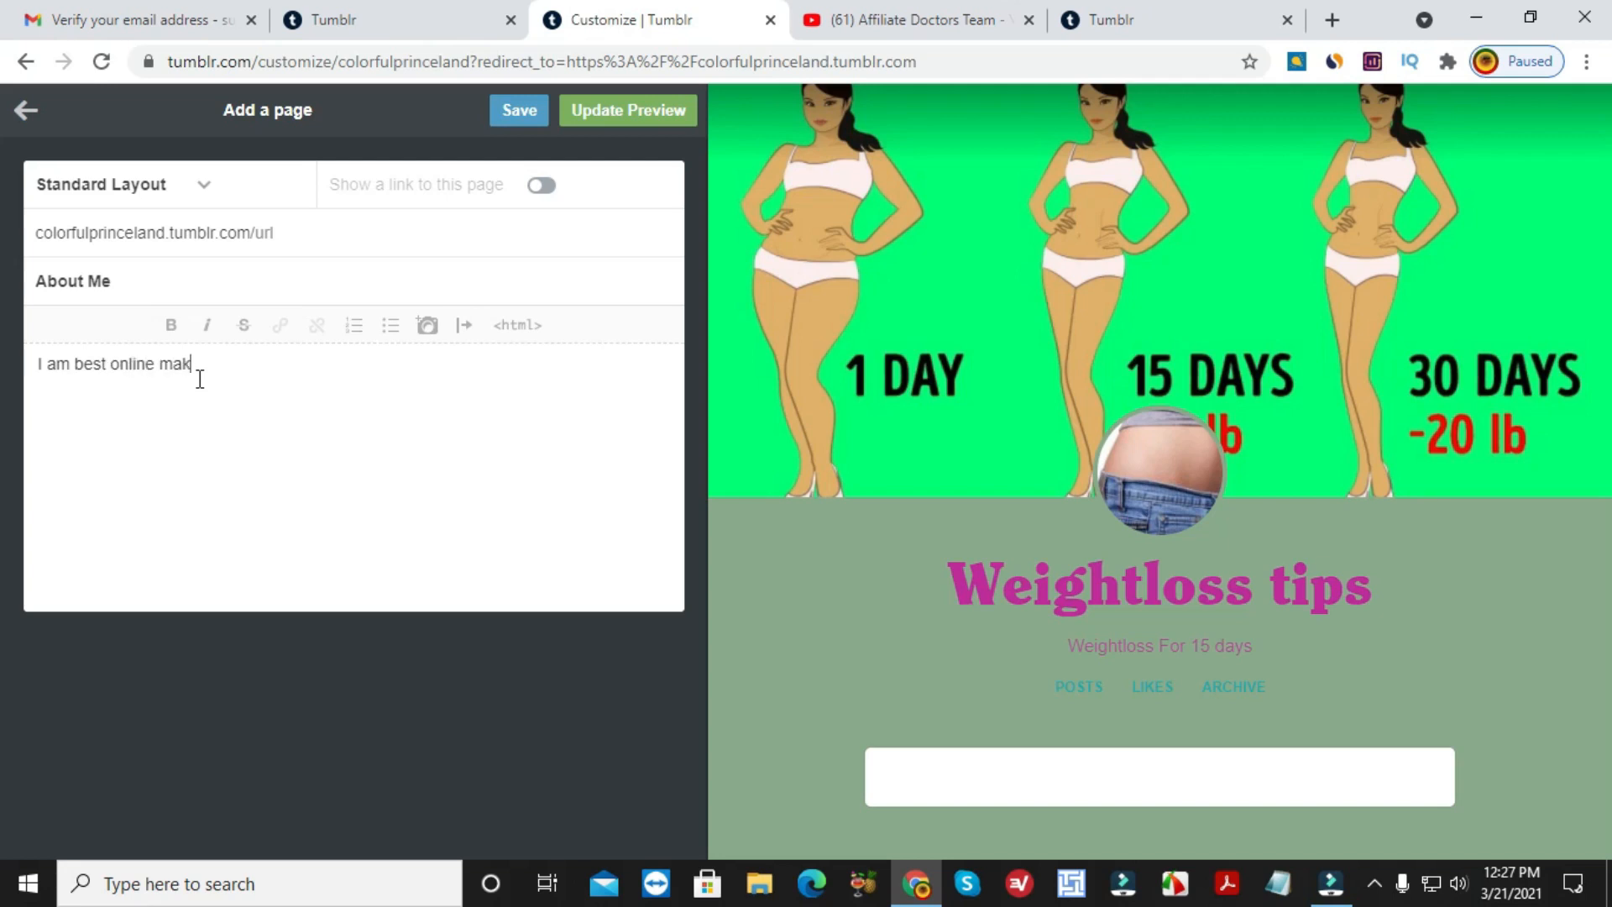
type("eter")
Make the line 'I am best online maketer' bold and italic.
left_click(172, 329)
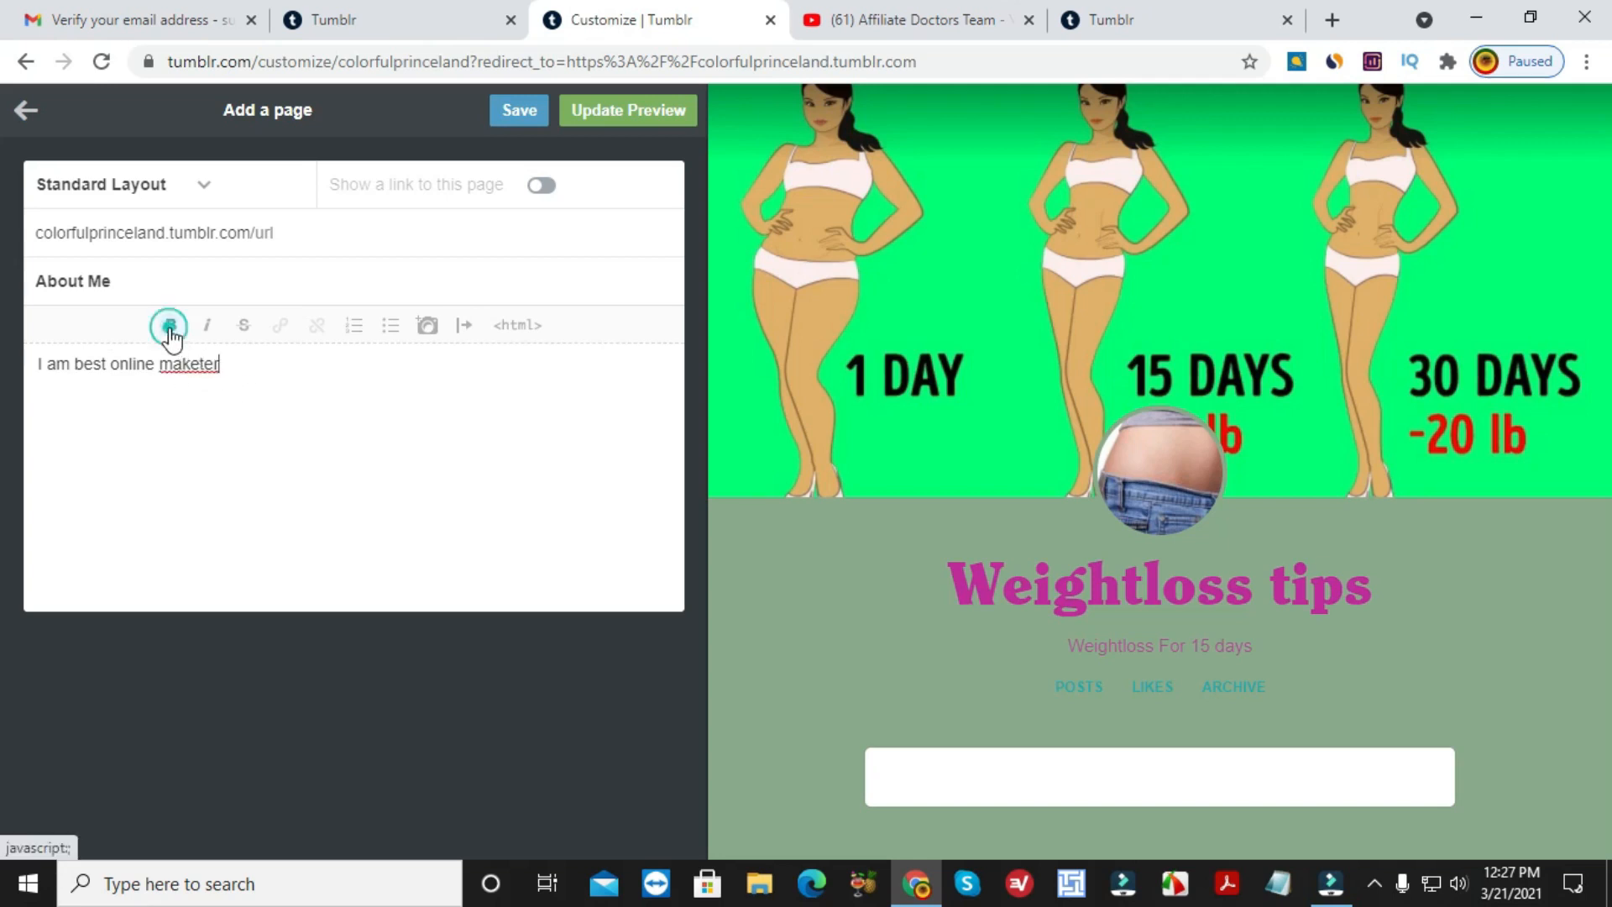
left_click(211, 327)
left_click_drag(220, 364, 38, 364)
left_click(171, 325)
left_click(209, 326)
left_click(250, 357)
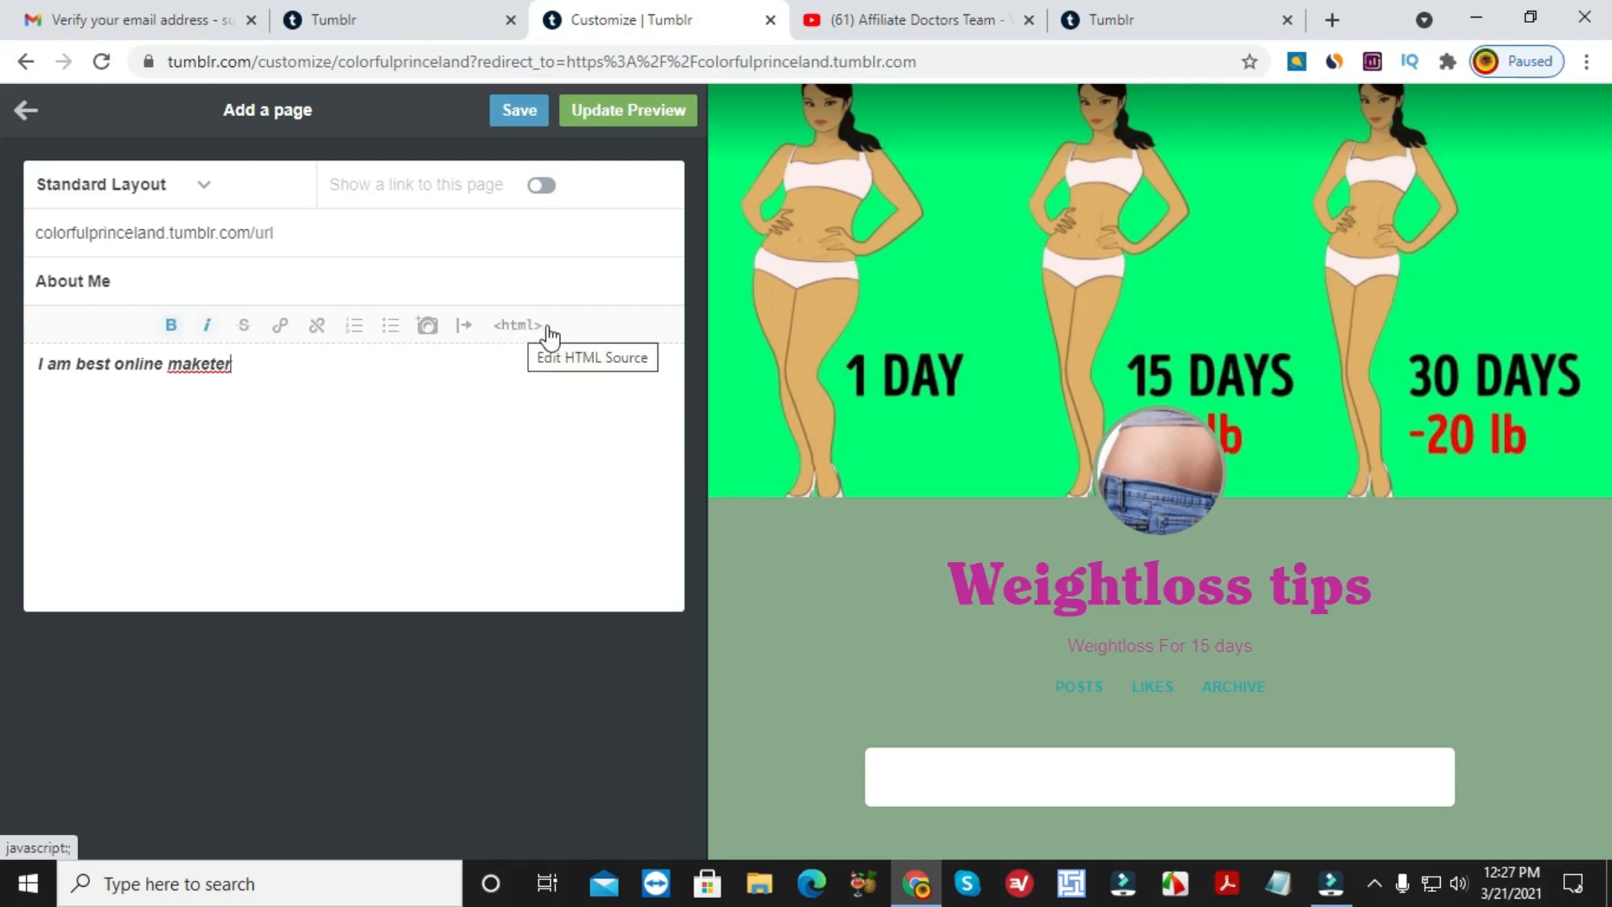
Turn the line into a bullet point and enable Show a link to this page.
left_click(358, 327)
left_click(390, 327)
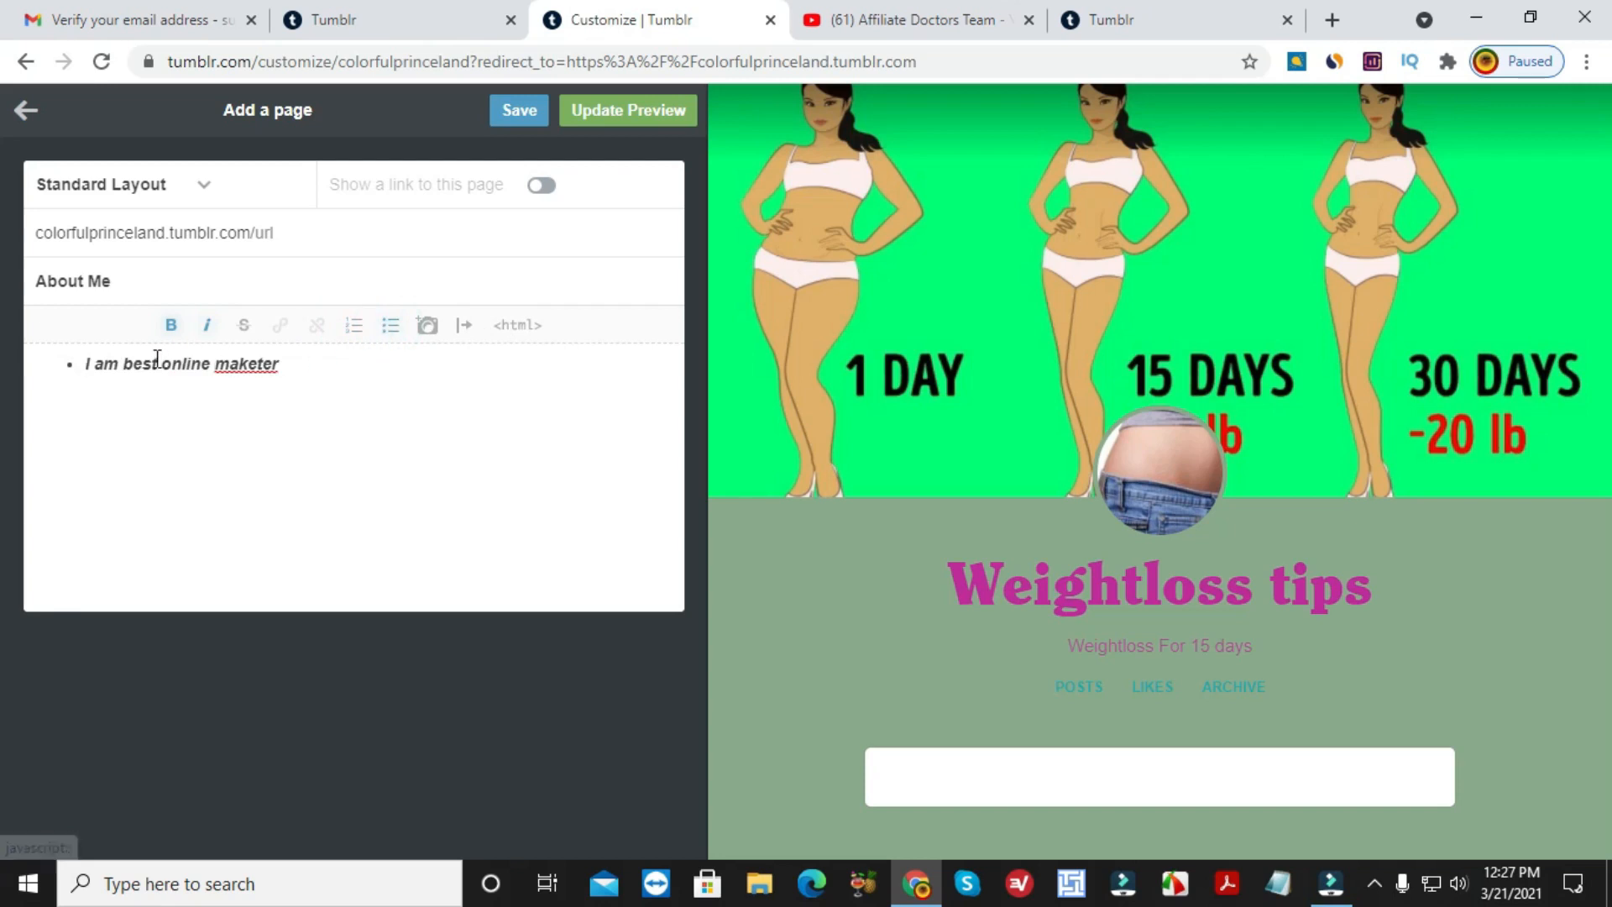
left_click(75, 362)
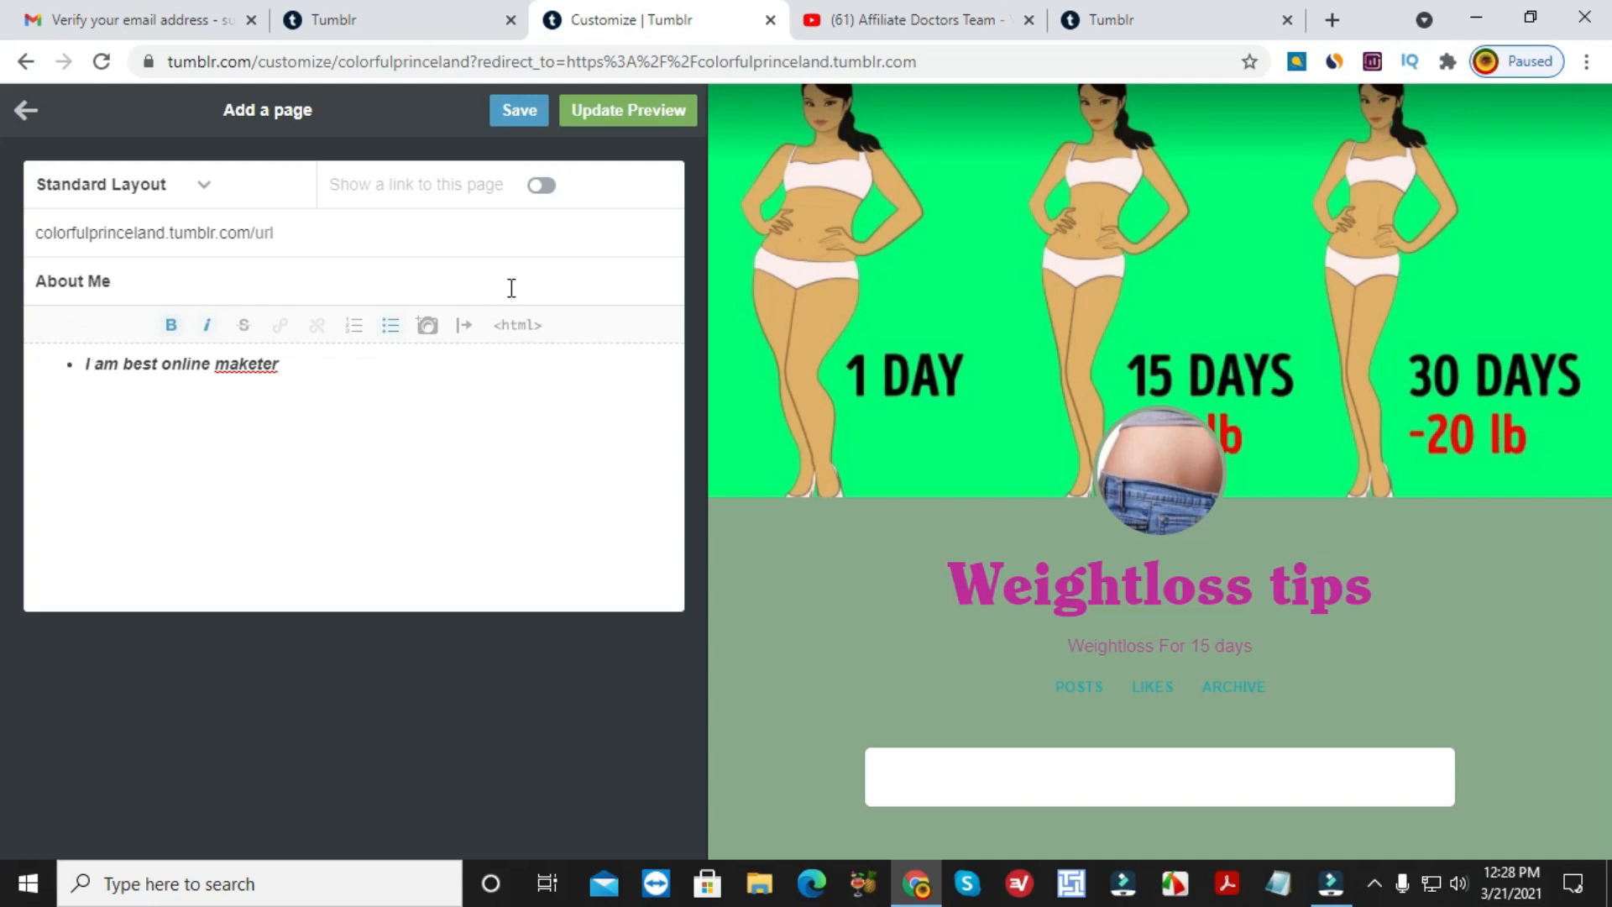
left_click(546, 195)
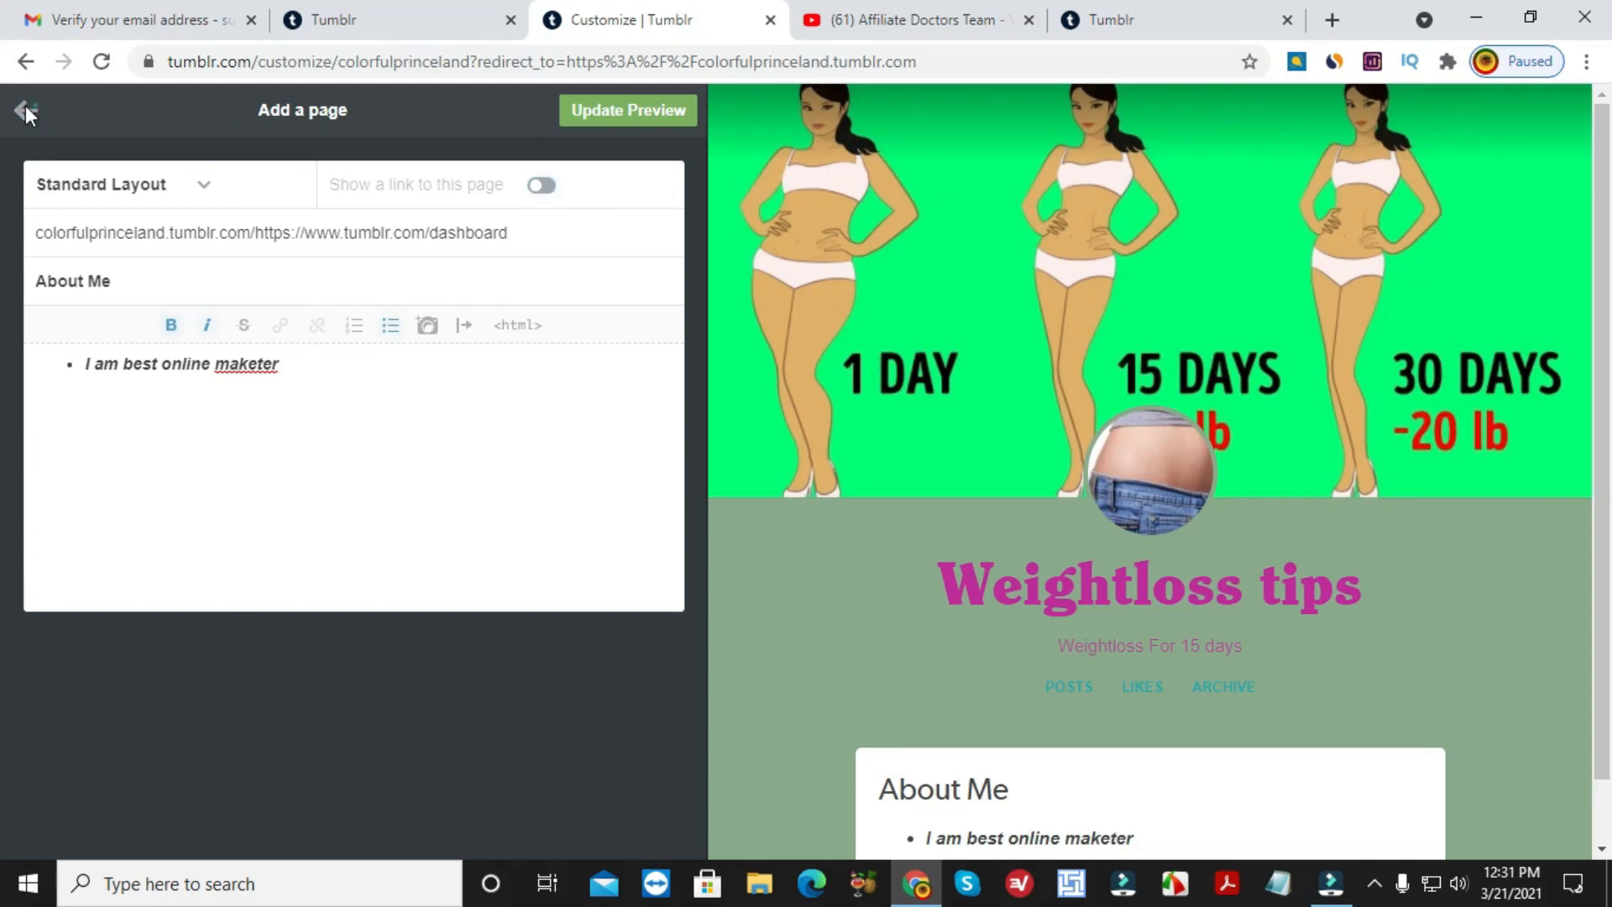
Exit the About Me page editor, confirming OK in the close-without-saving dialog.
left_click(26, 110)
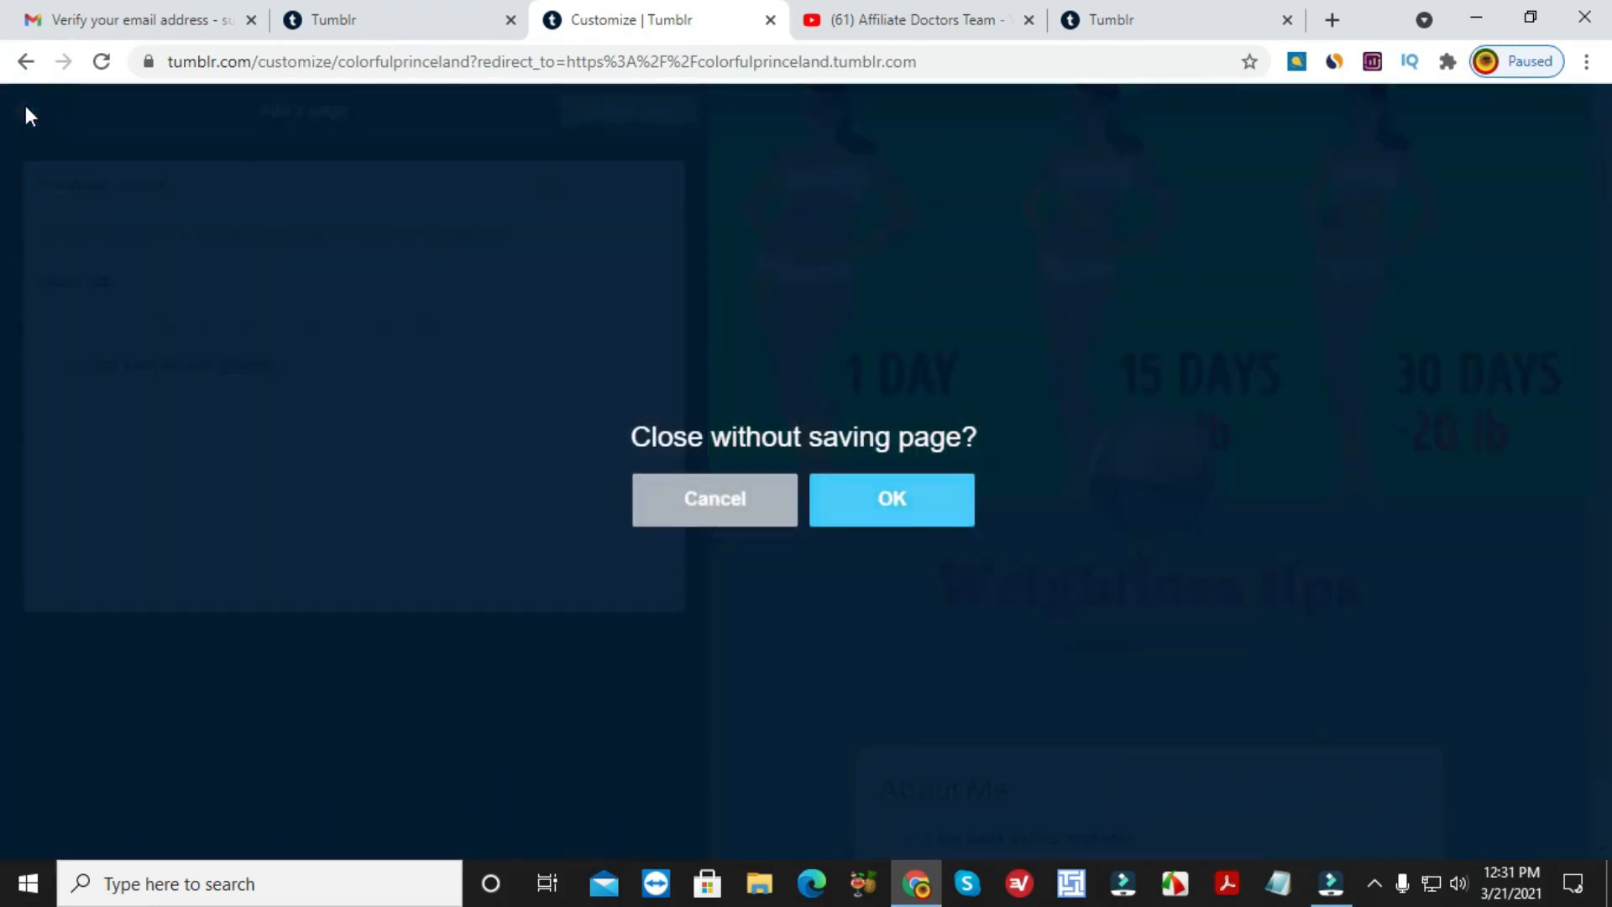
left_click(888, 498)
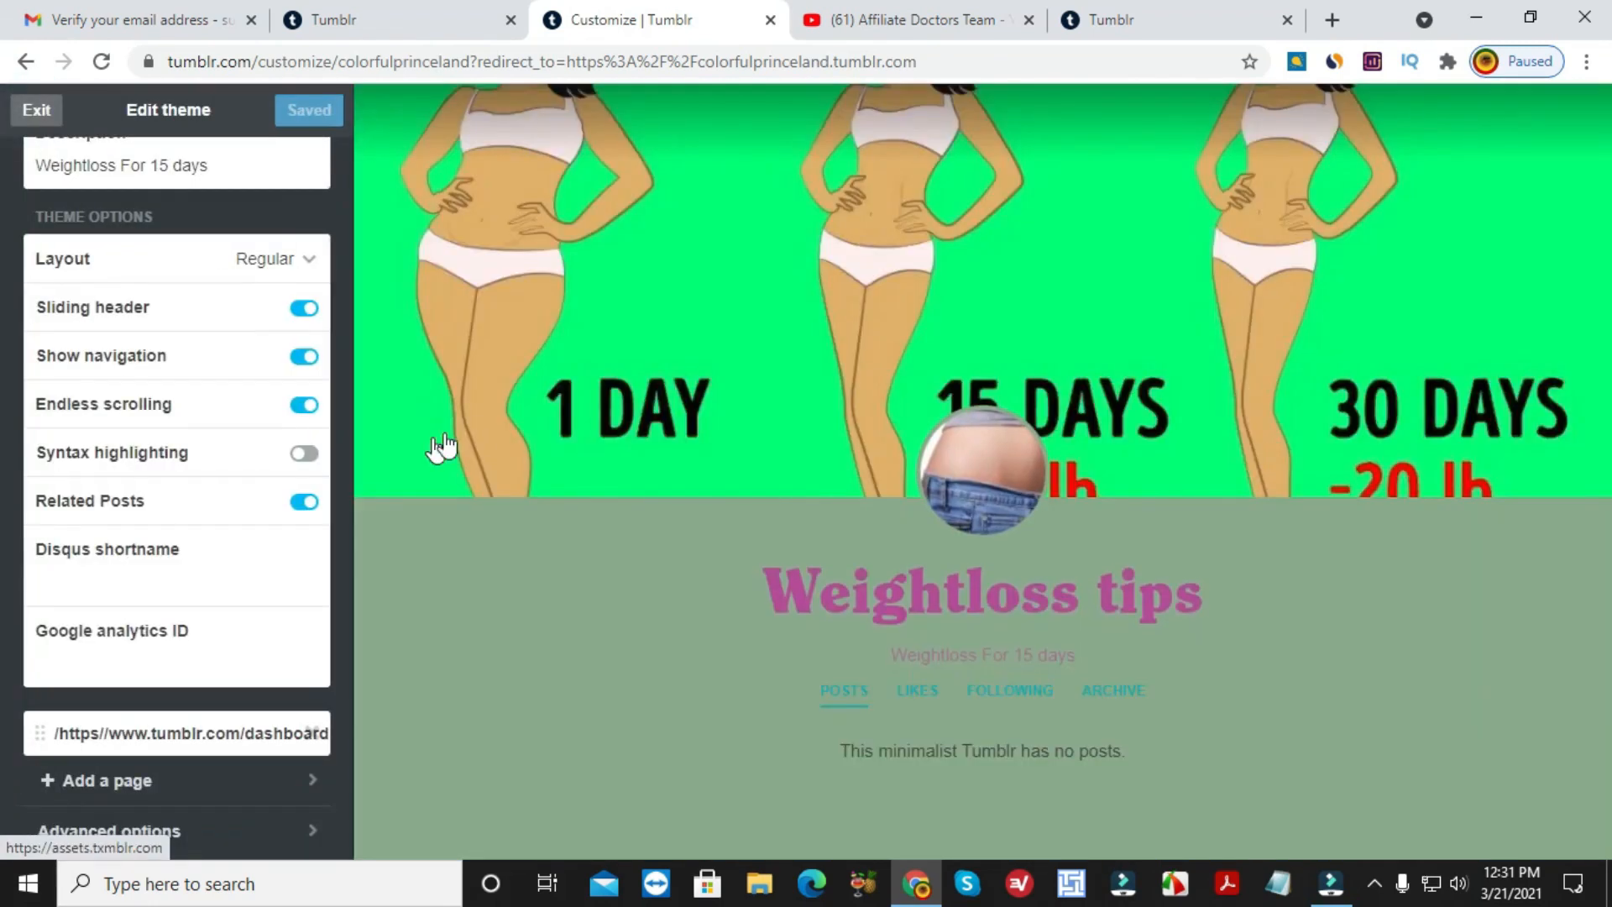
scroll(244, 404, "down", 1)
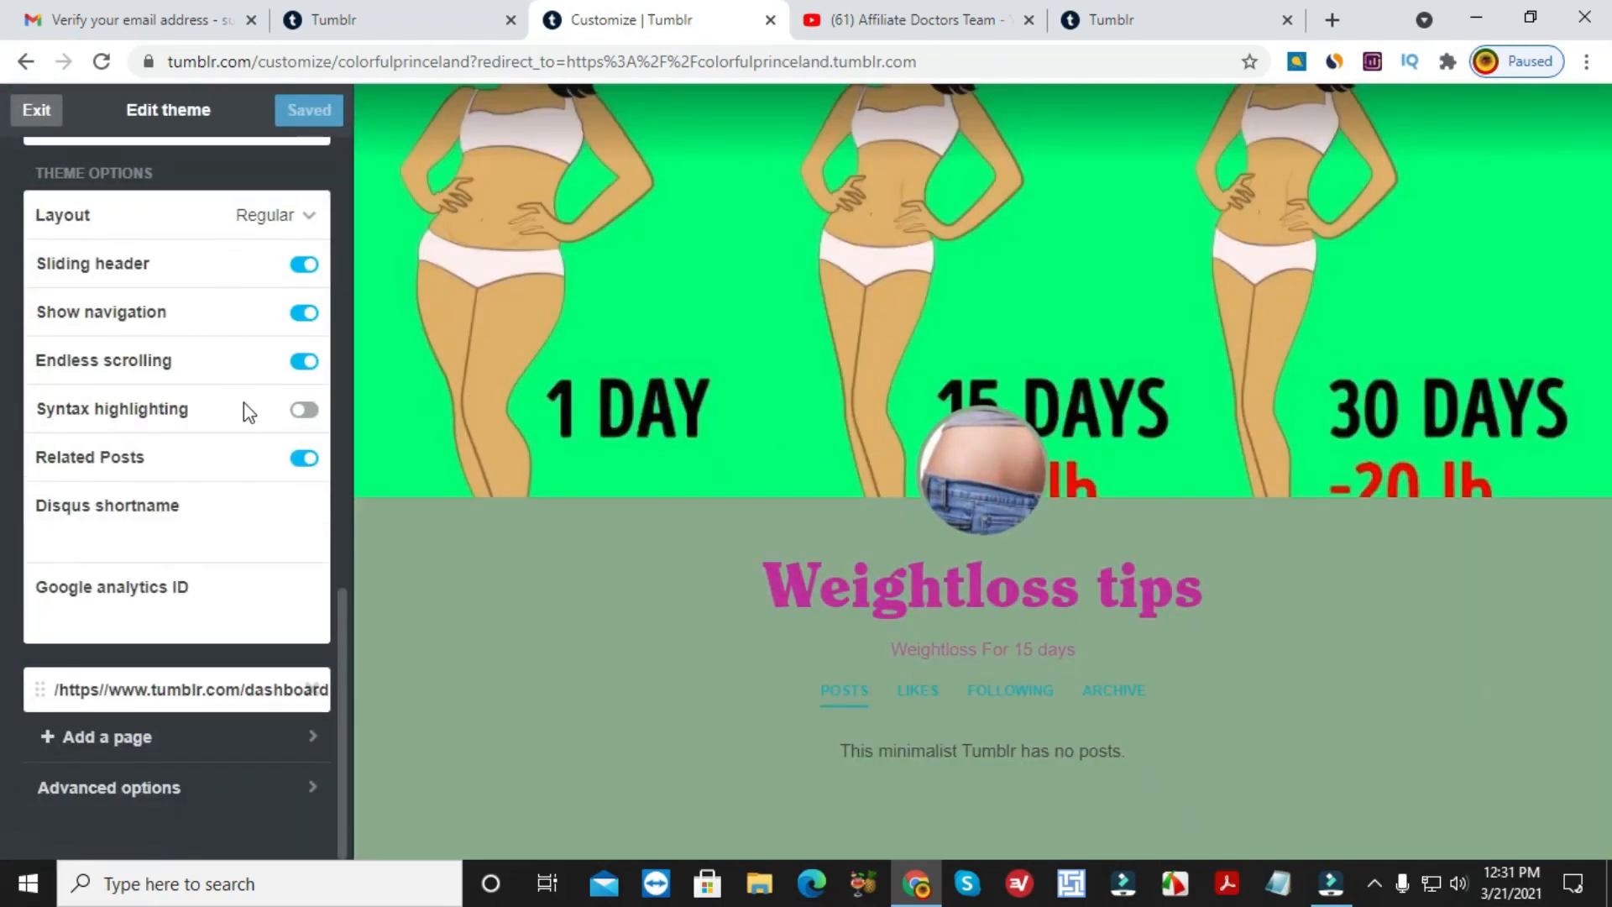
scroll(243, 403, "up", 3)
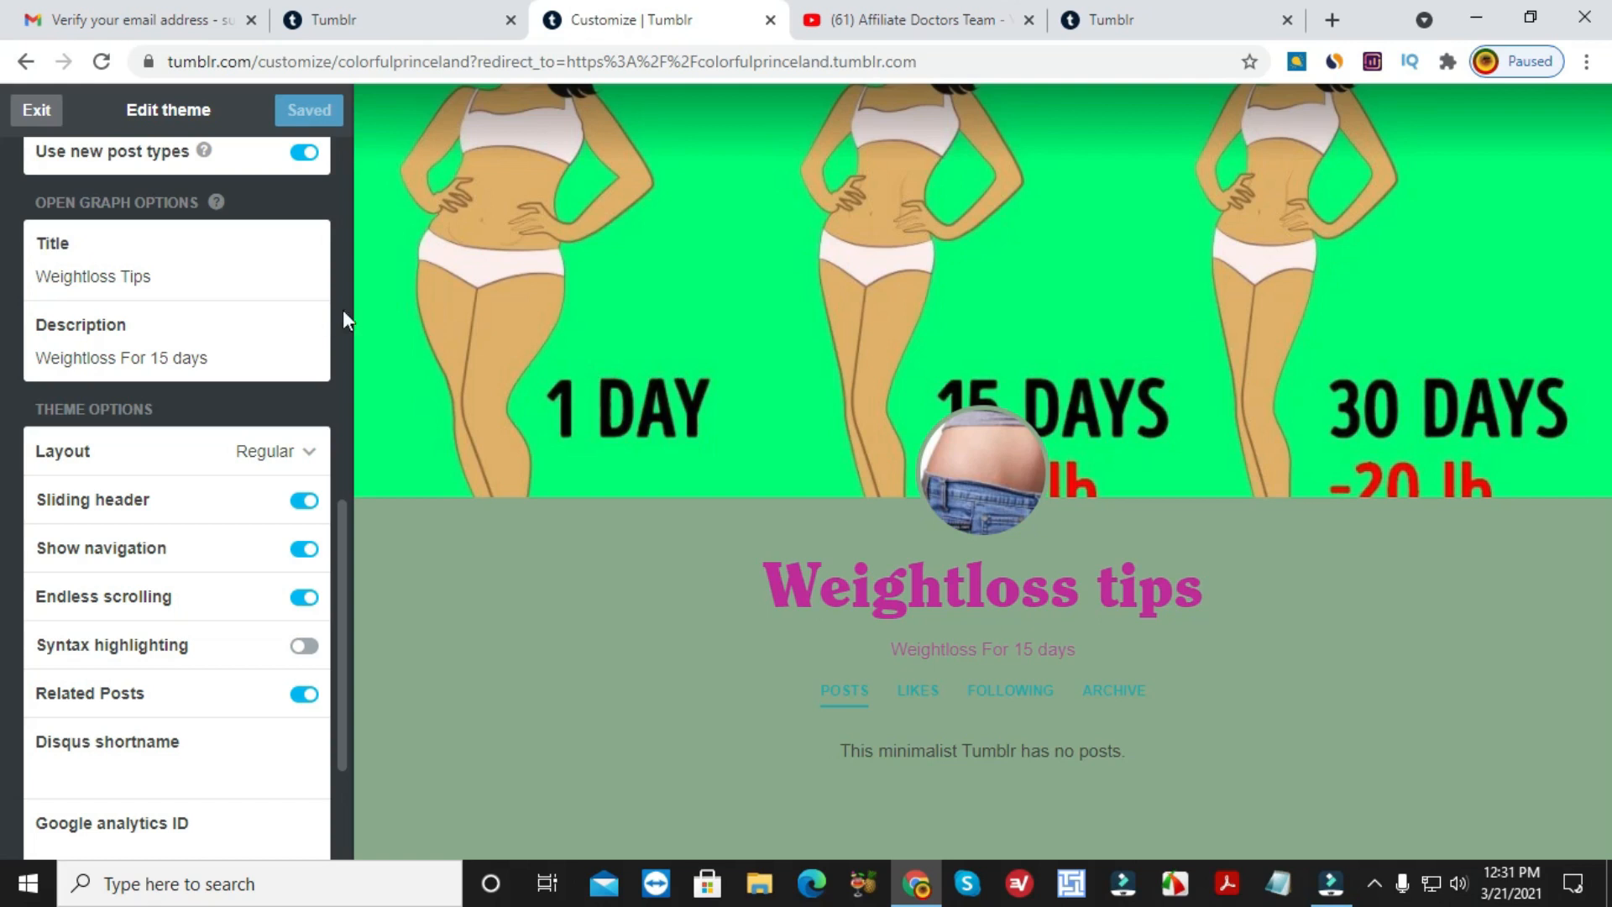
Check tumblr.com's SimilarWeb stats (global rank #96, 303.30M visits), then return to the Tumblr dashboard.
left_click(1336, 63)
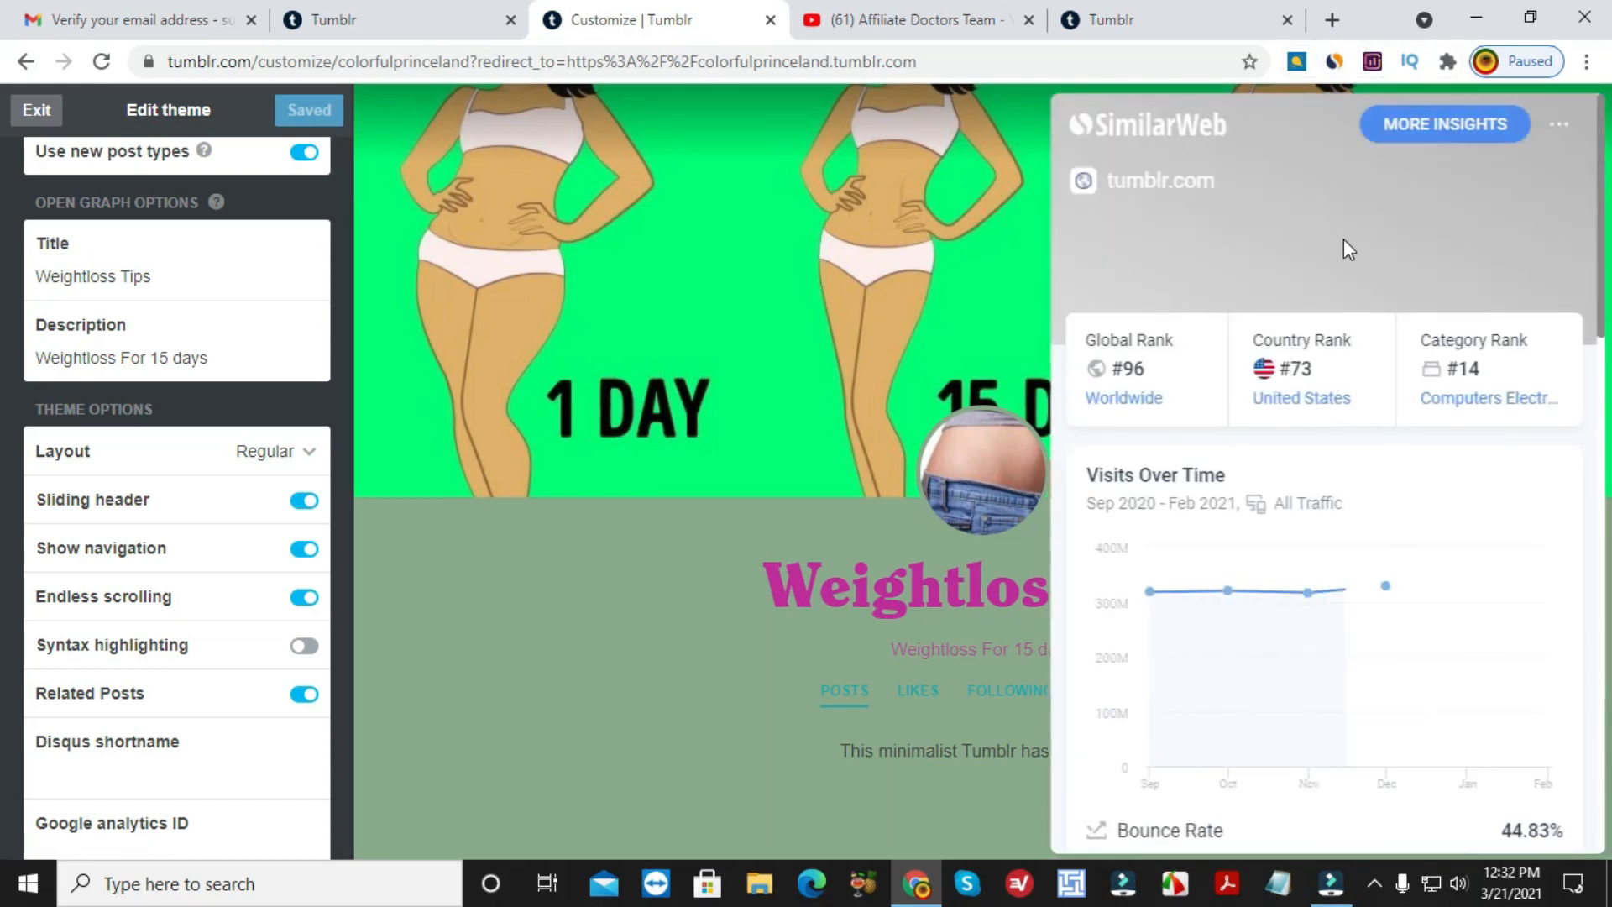
scroll(1267, 537, "down", 4)
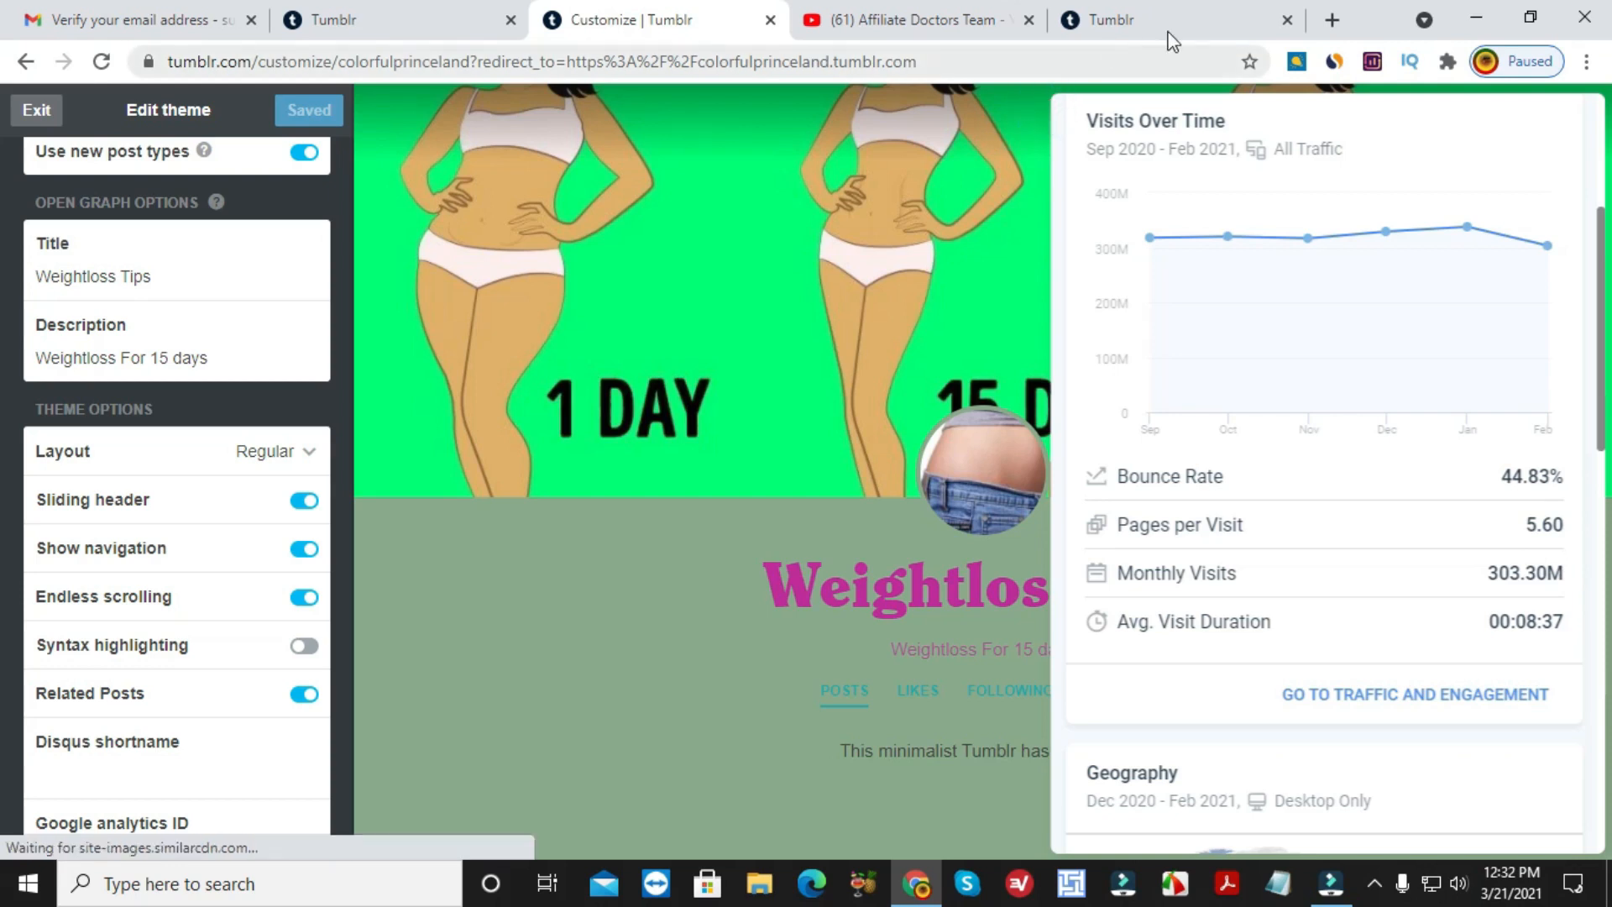
left_click(1192, 19)
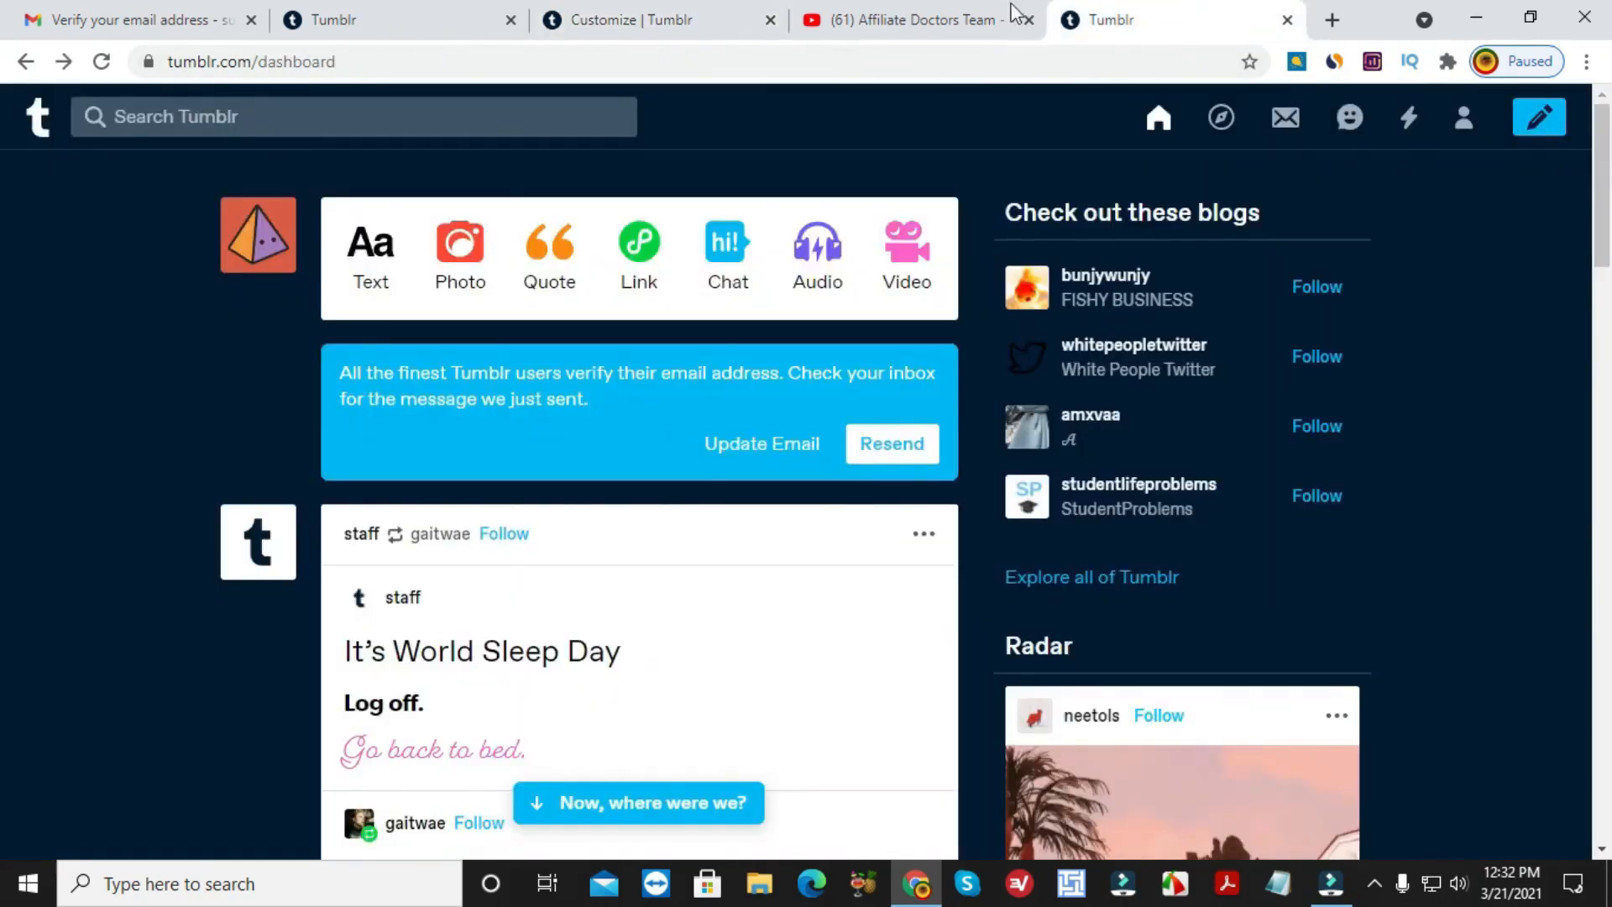
Return to the theme customisation tab and scroll through the theme editor preview.
left_click(696, 11)
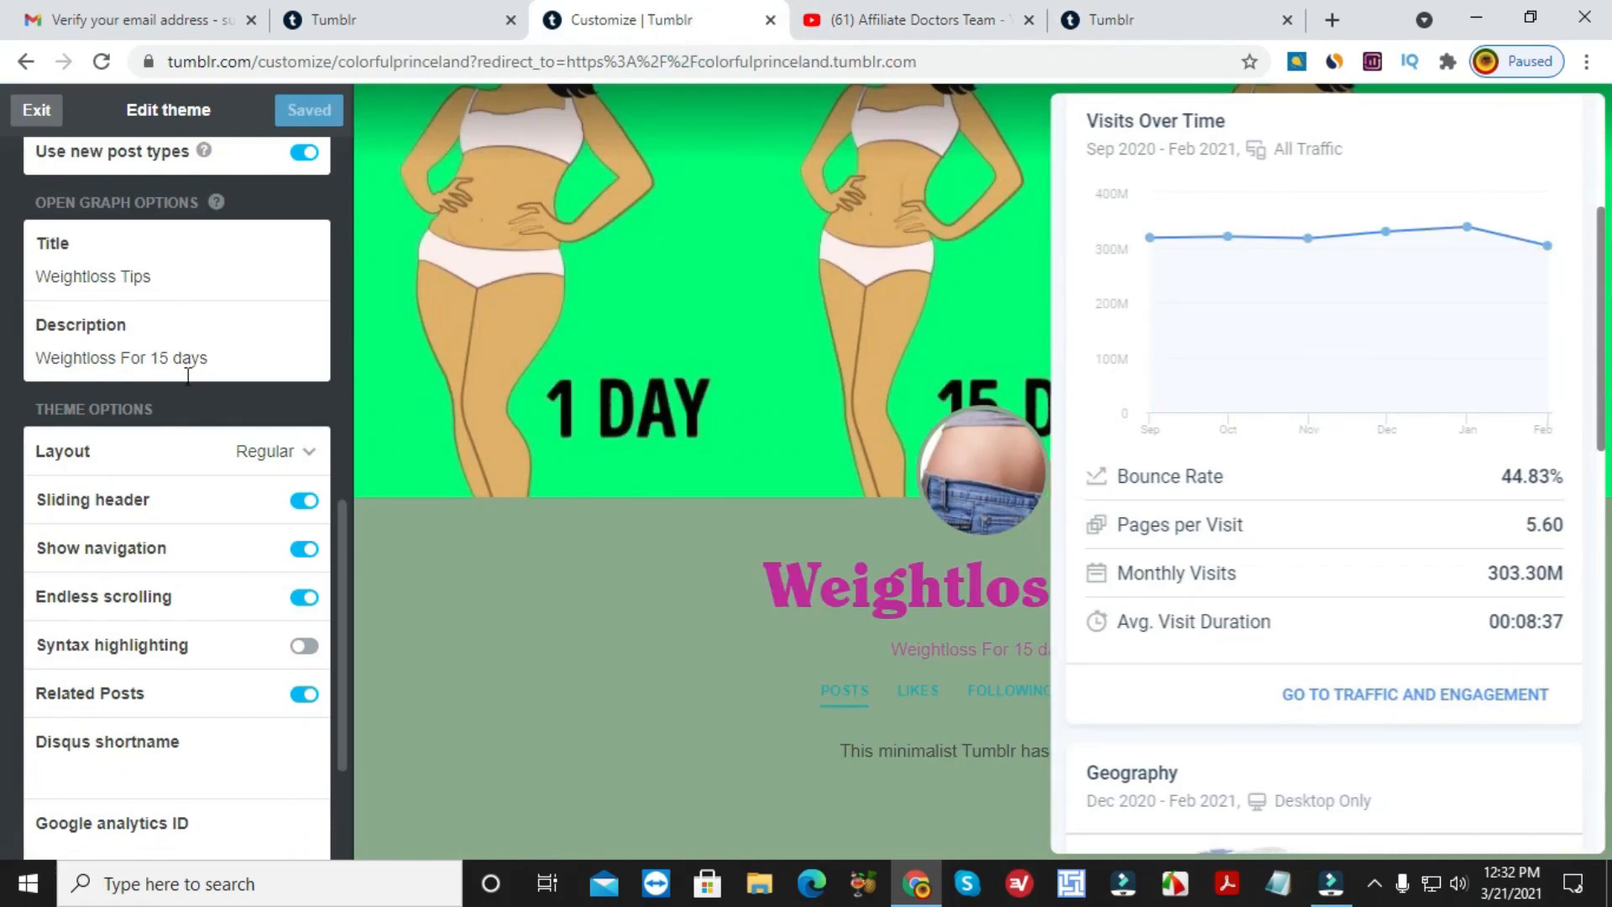
scroll(210, 487, "down", 3)
scroll(216, 527, "up", 2)
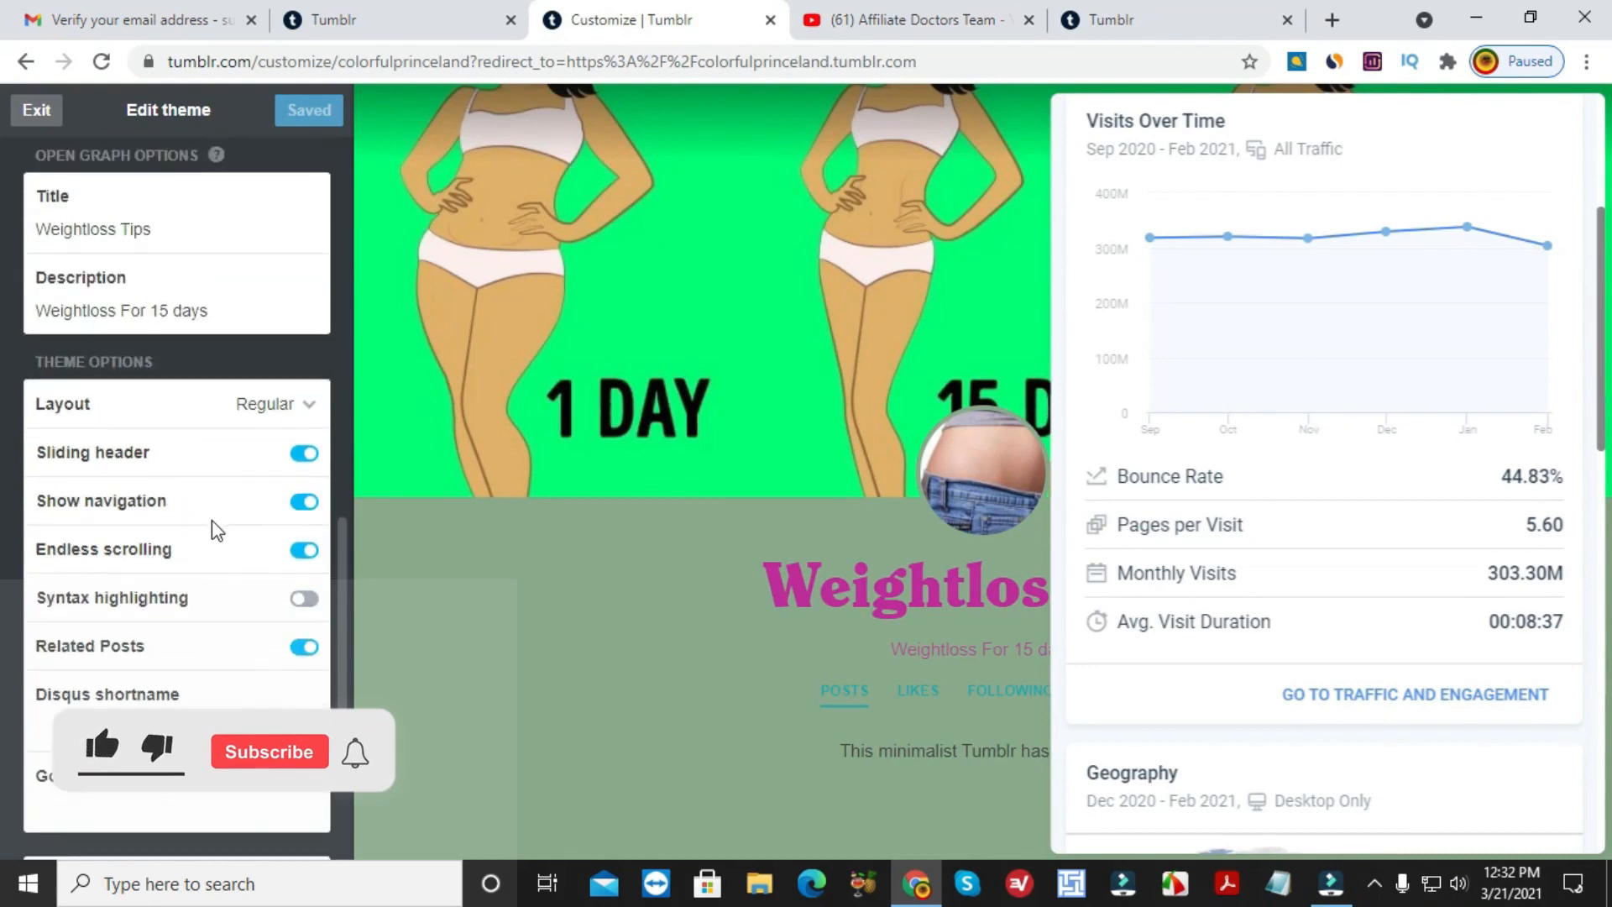
scroll(216, 528, "up", 1)
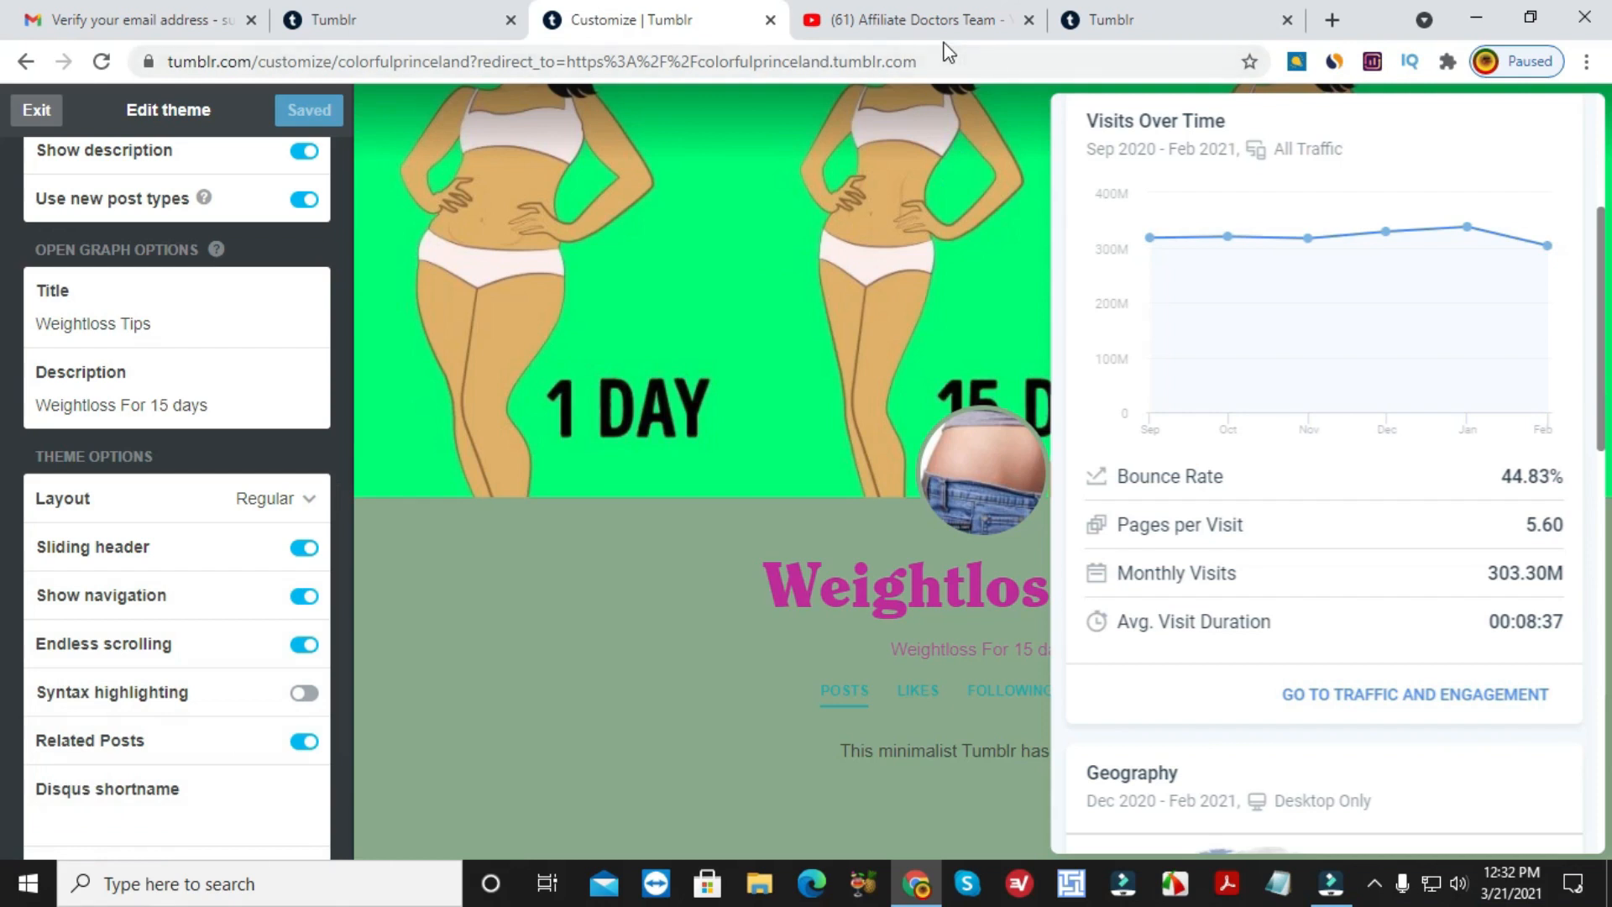
Browse the Tumblr dashboard feed up and down, then come back to the Customize tab.
left_click(1078, 16)
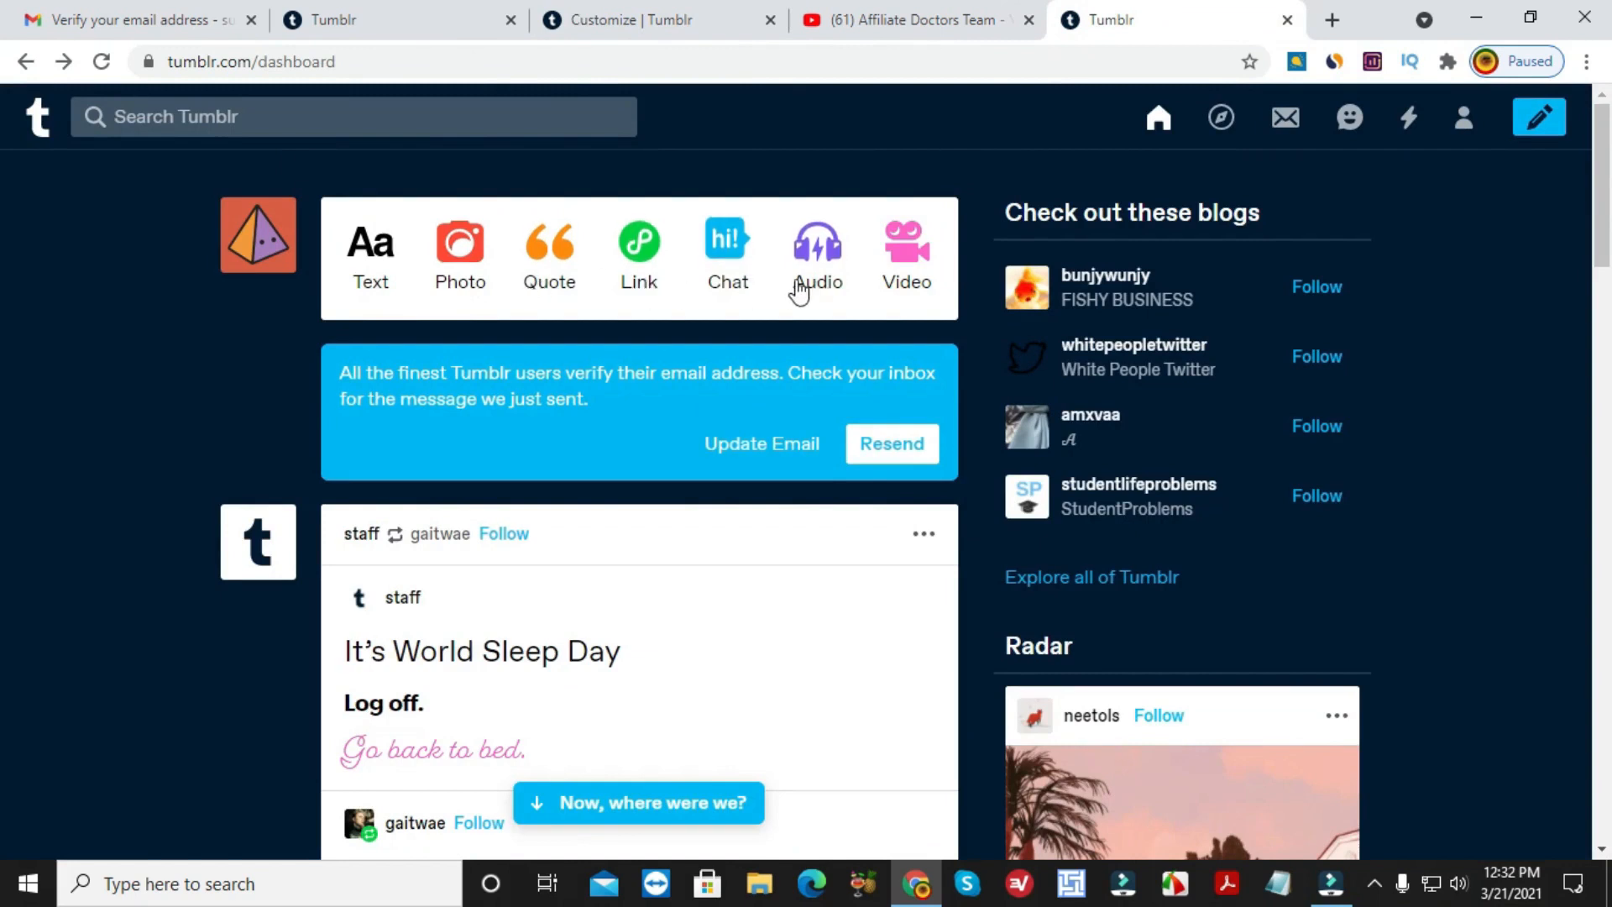
scroll(813, 319, "down", 4)
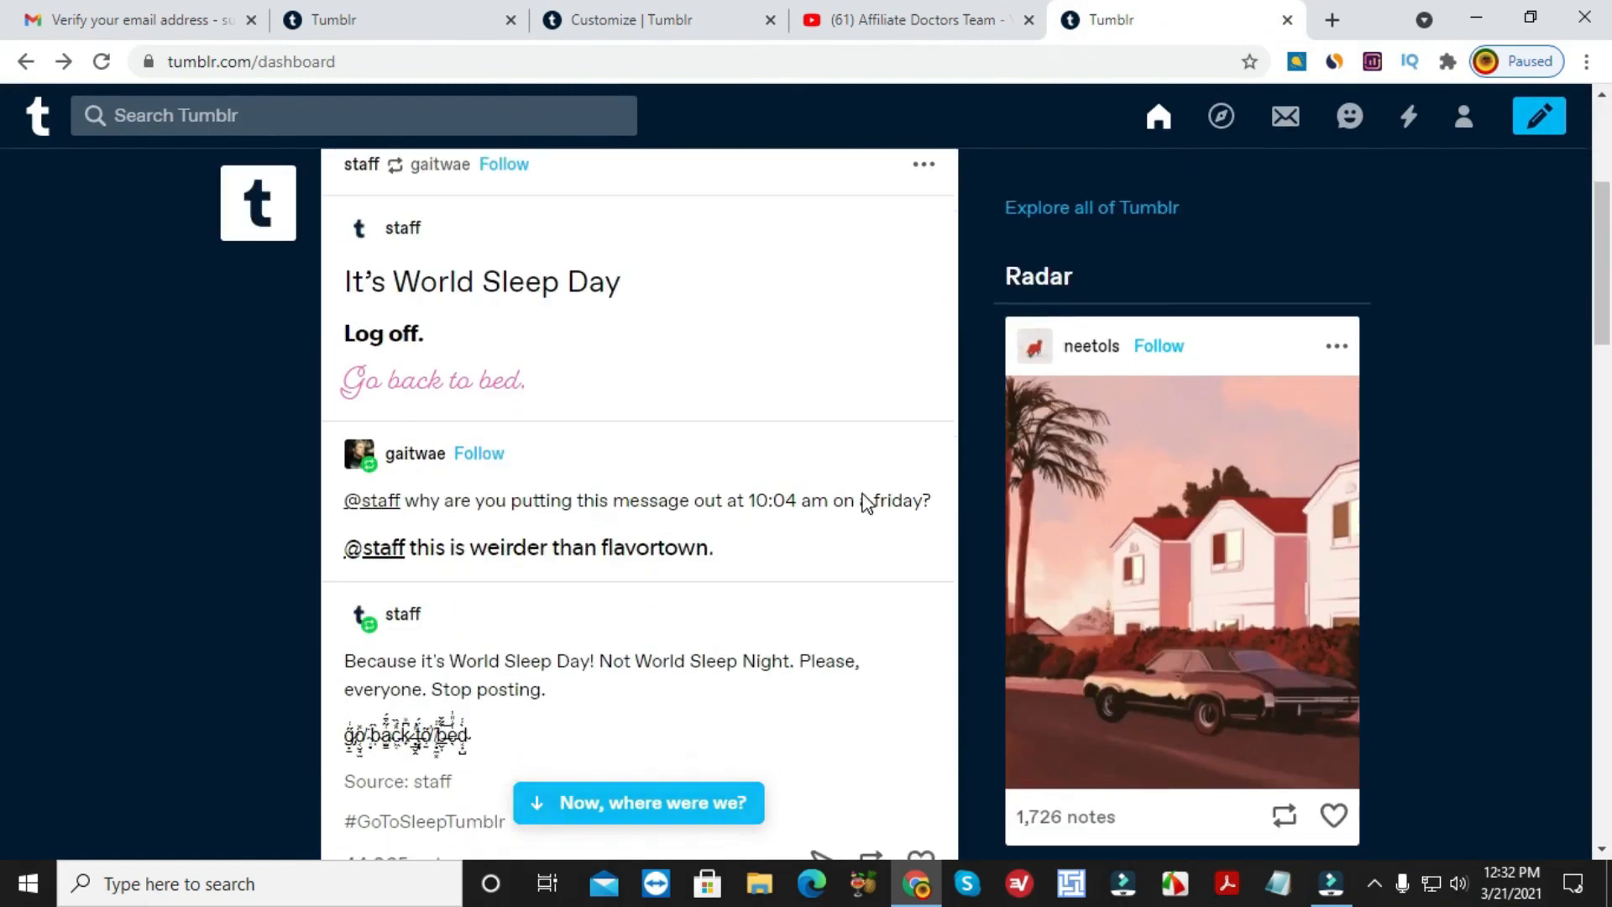
scroll(864, 504, "down", 11)
scroll(796, 555, "down", 13)
scroll(788, 557, "up", 12)
scroll(788, 552, "up", 14)
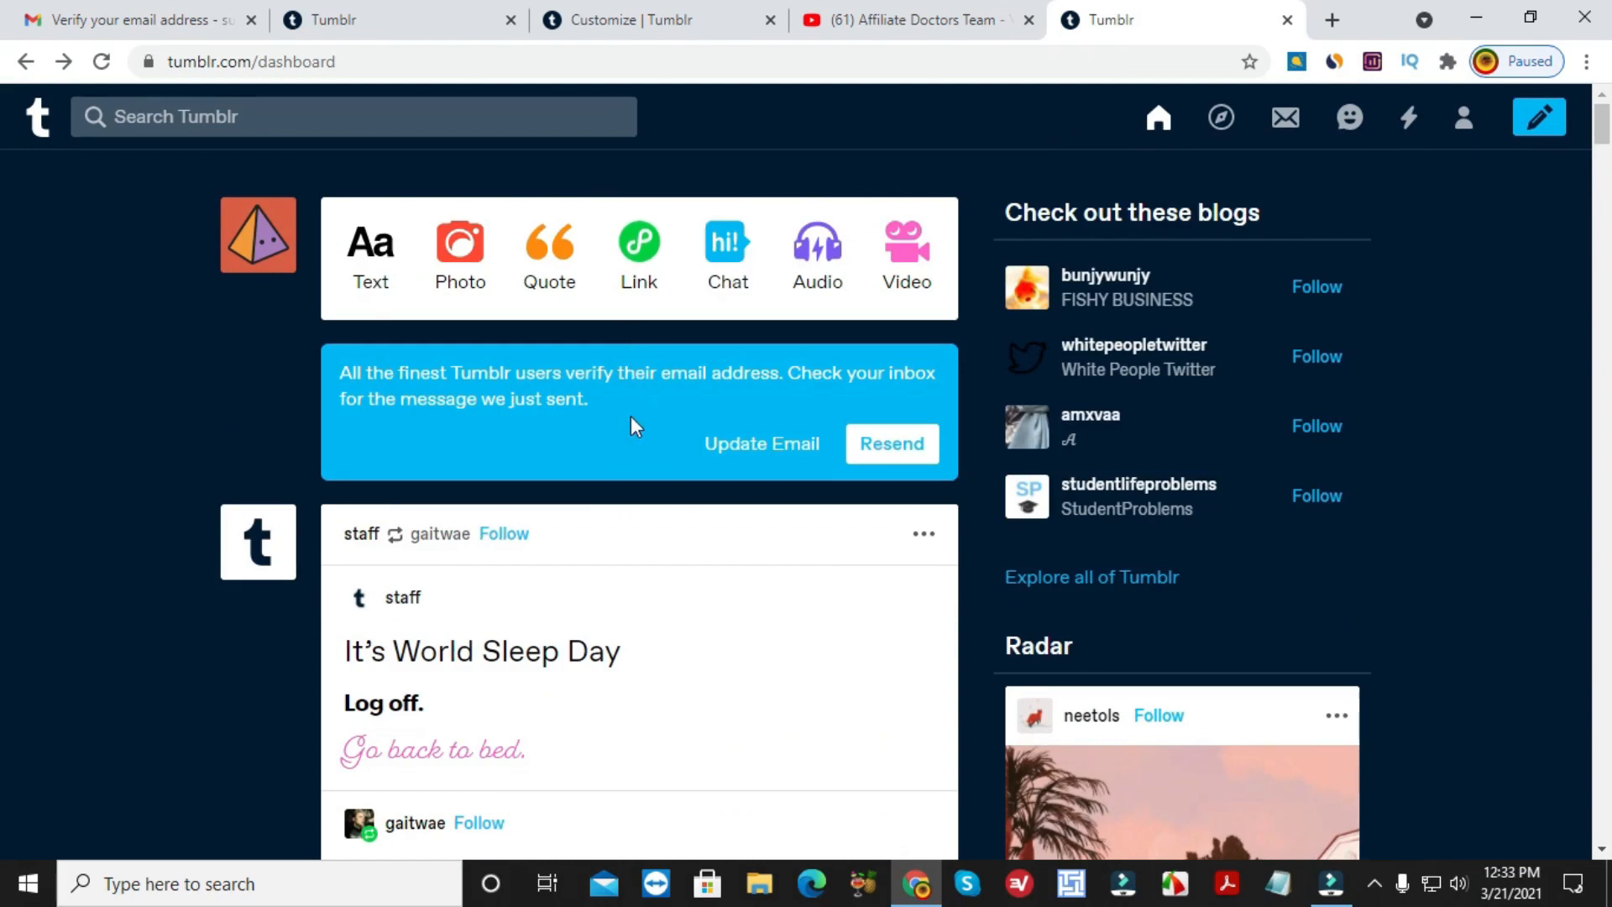
scroll(631, 420, "down", 4)
scroll(633, 433, "down", 13)
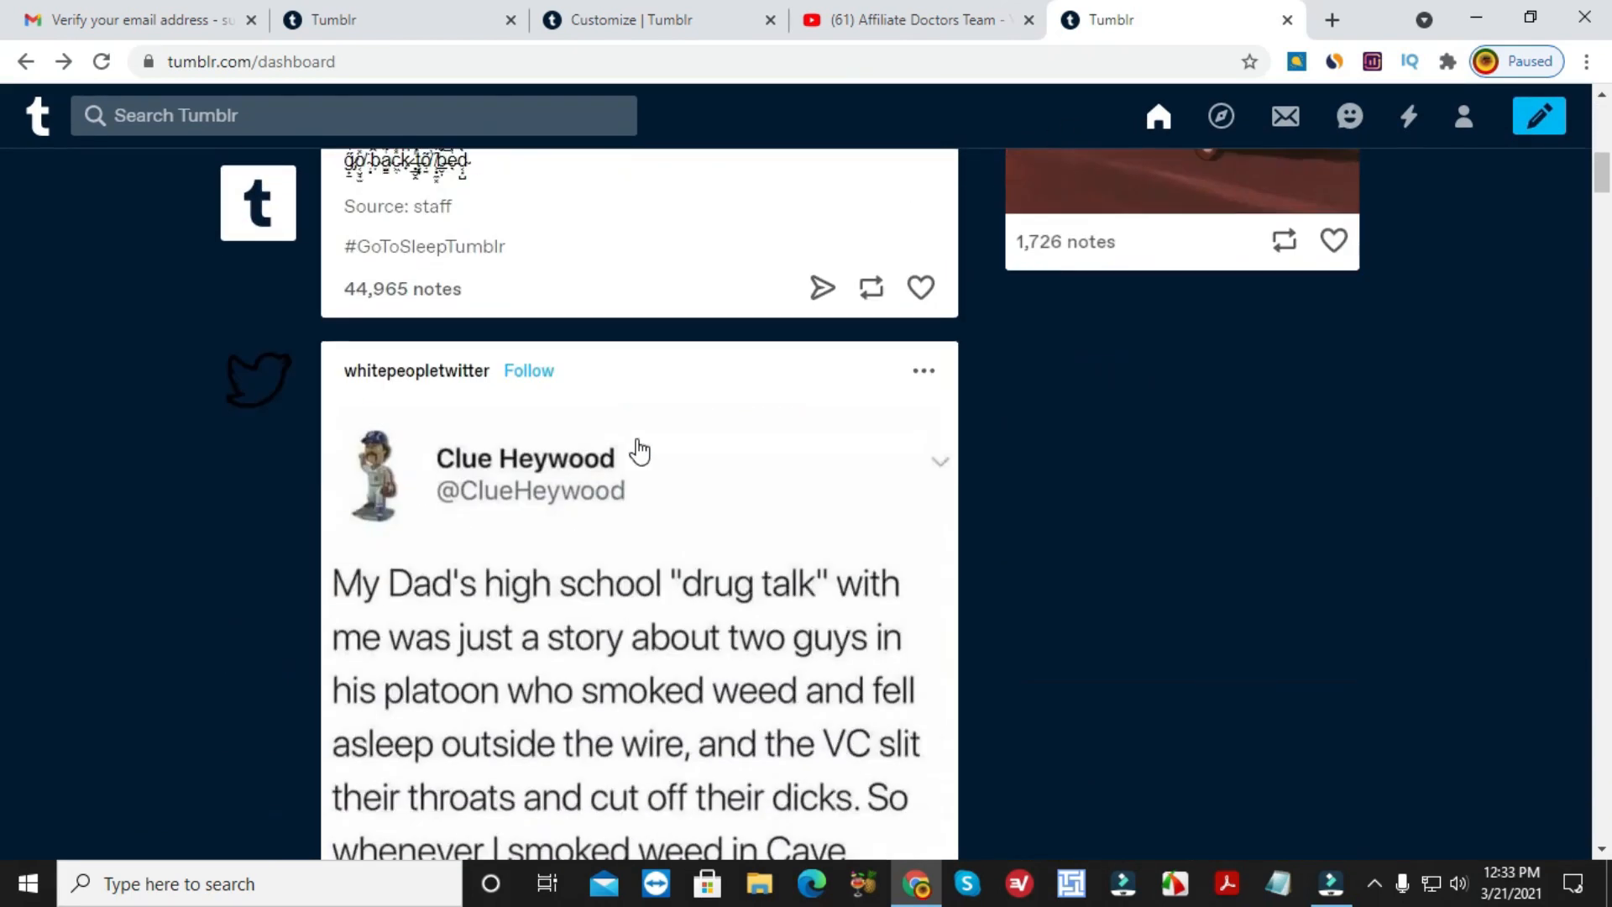
scroll(643, 451, "down", 10)
scroll(643, 451, "up", 20)
scroll(643, 447, "up", 3)
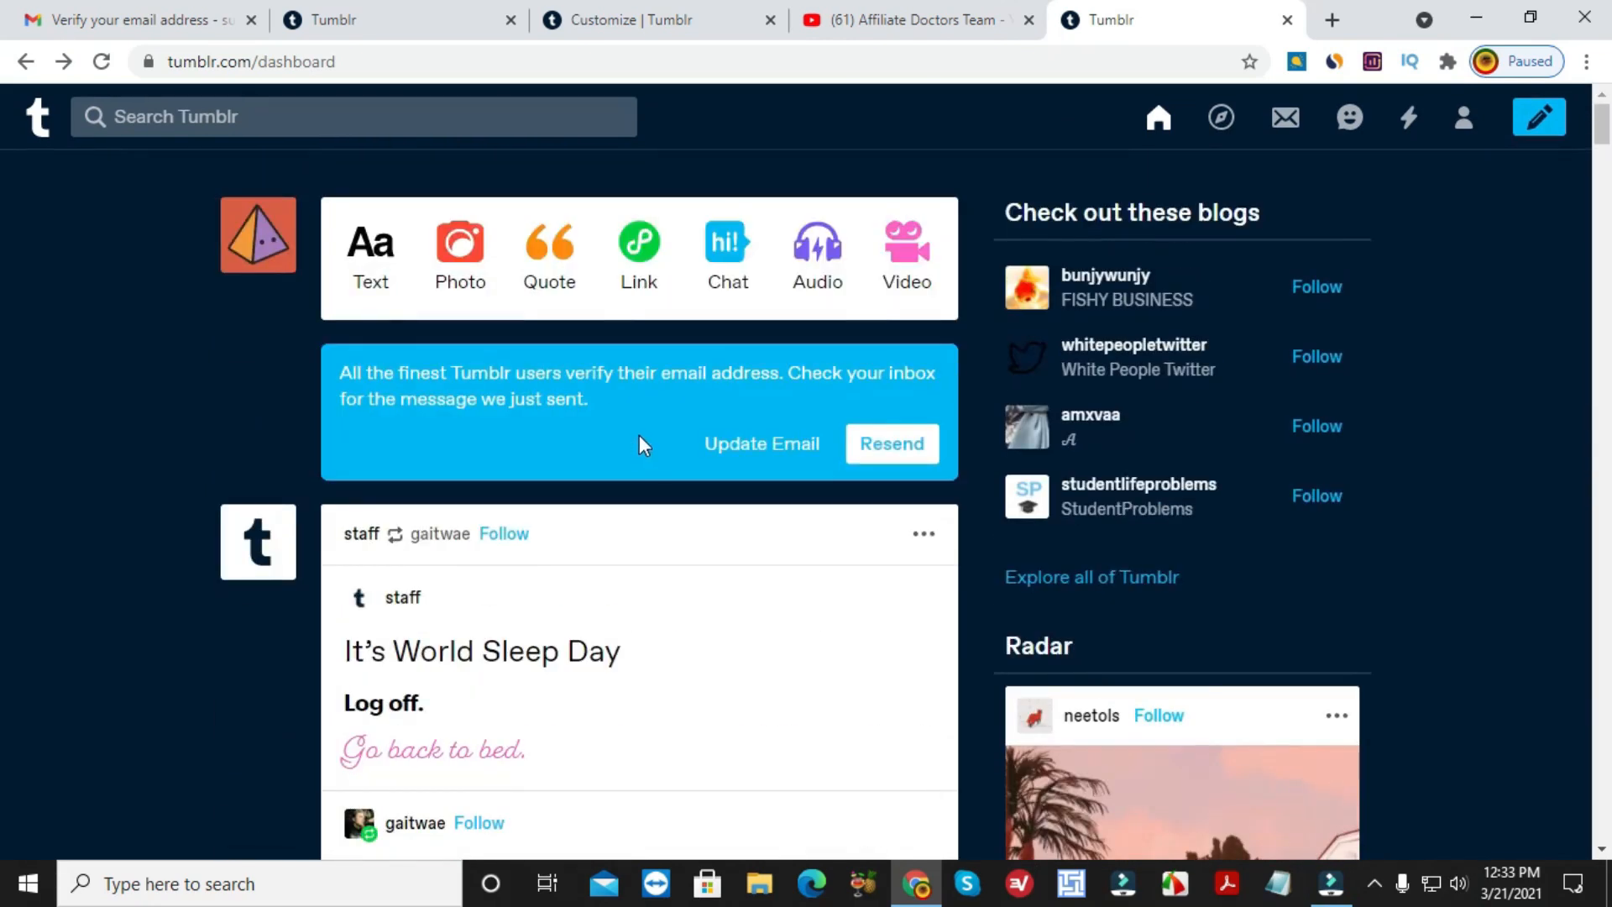
left_click(449, 19)
left_click(615, 25)
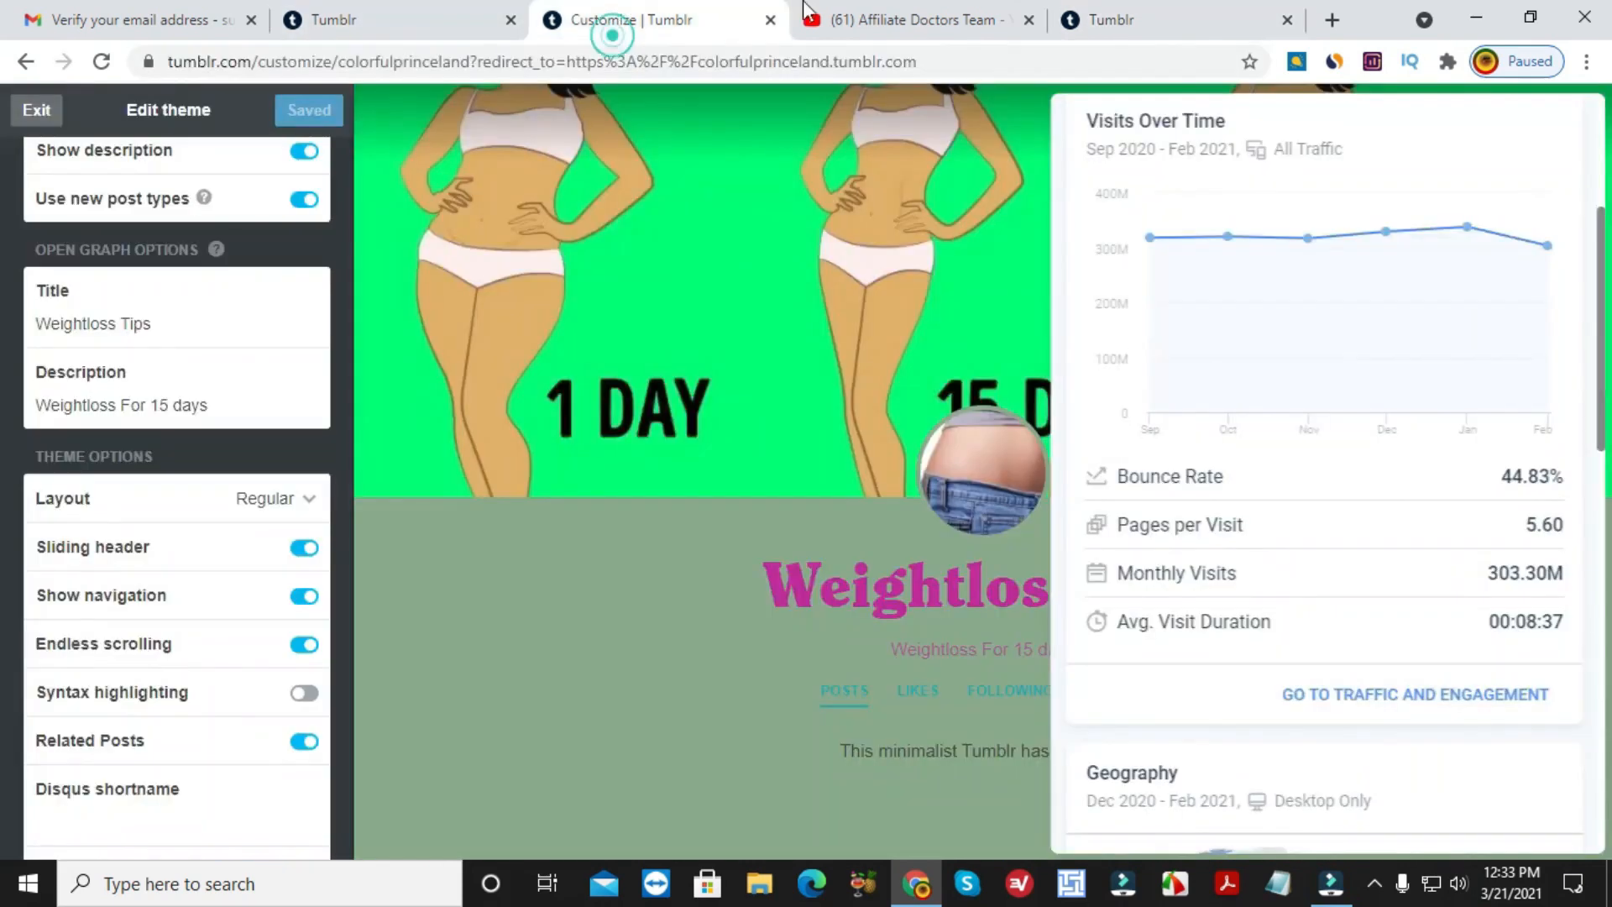
left_click(926, 15)
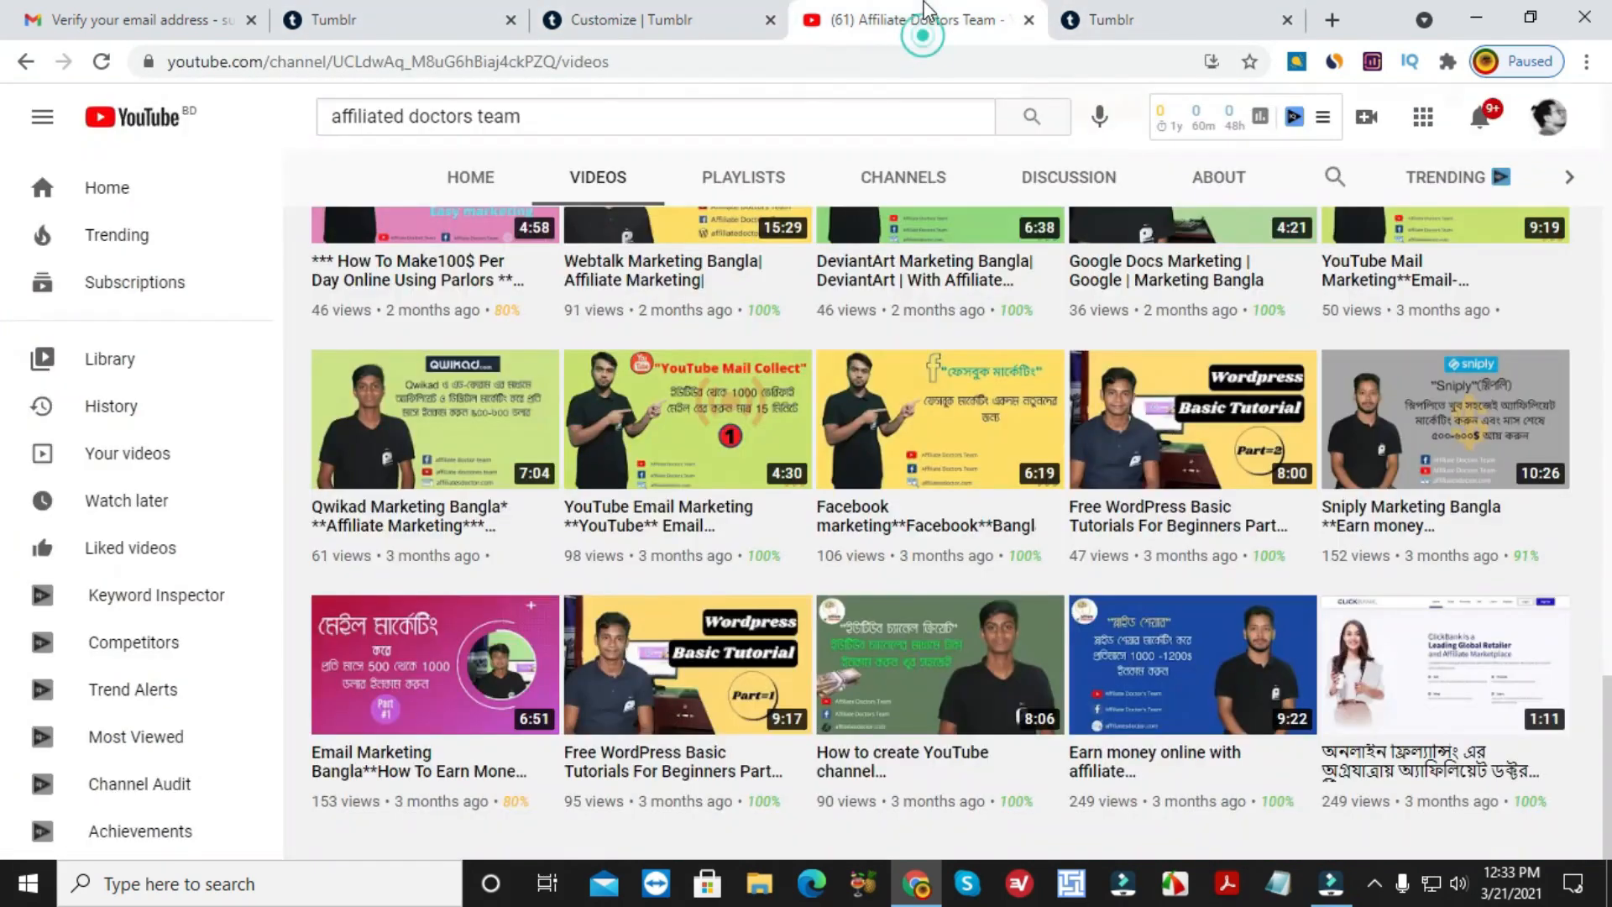
left_click(1116, 15)
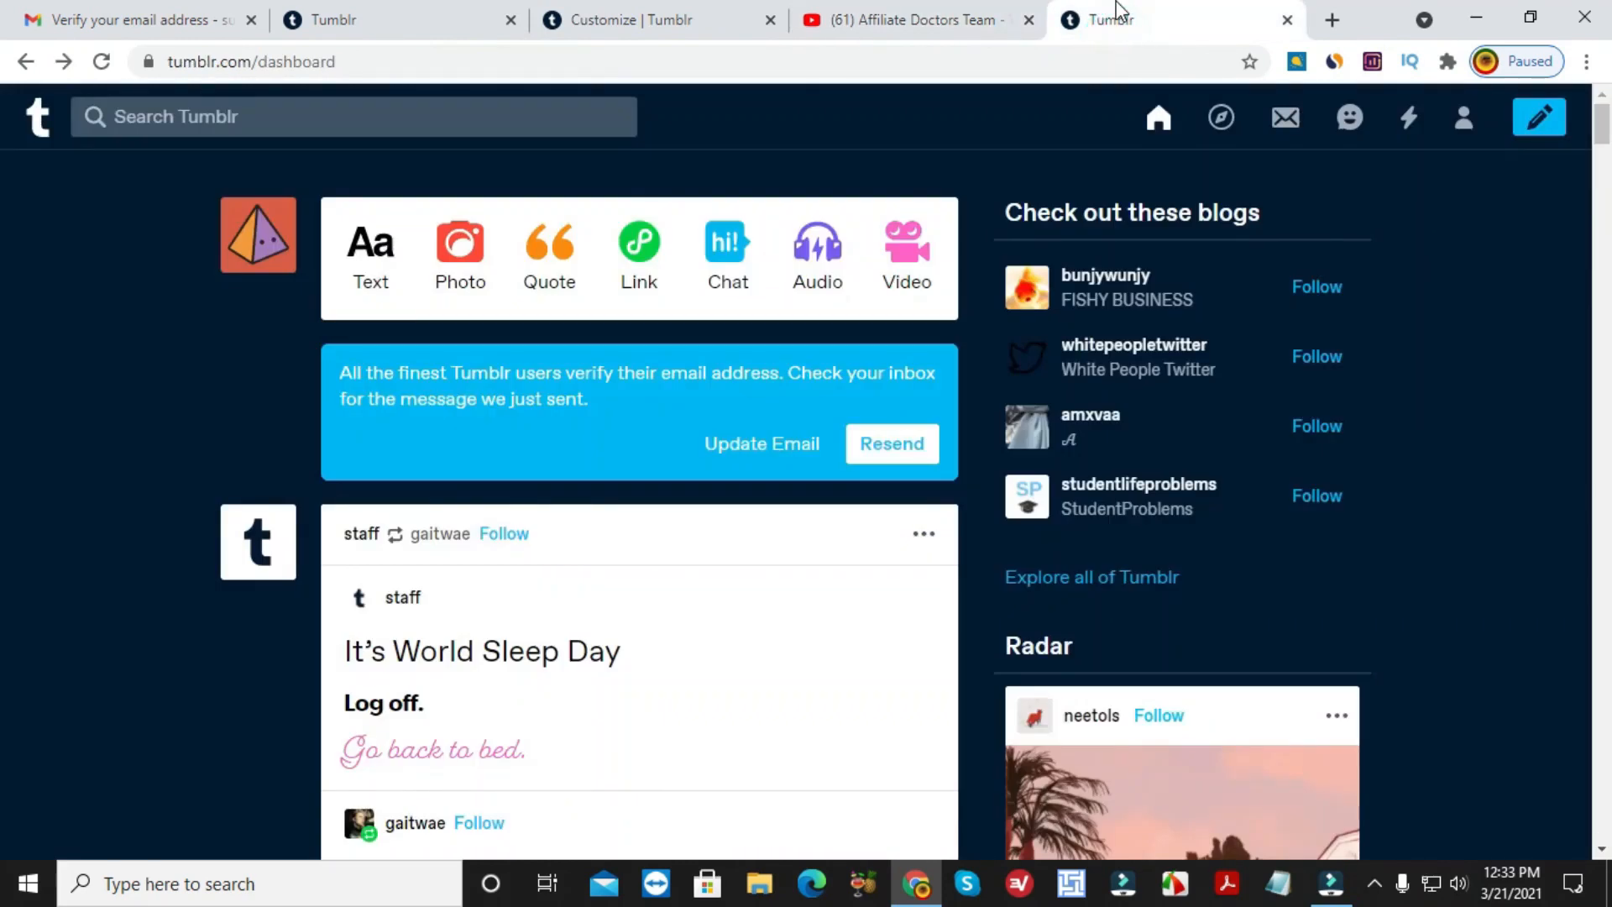
left_click(975, 9)
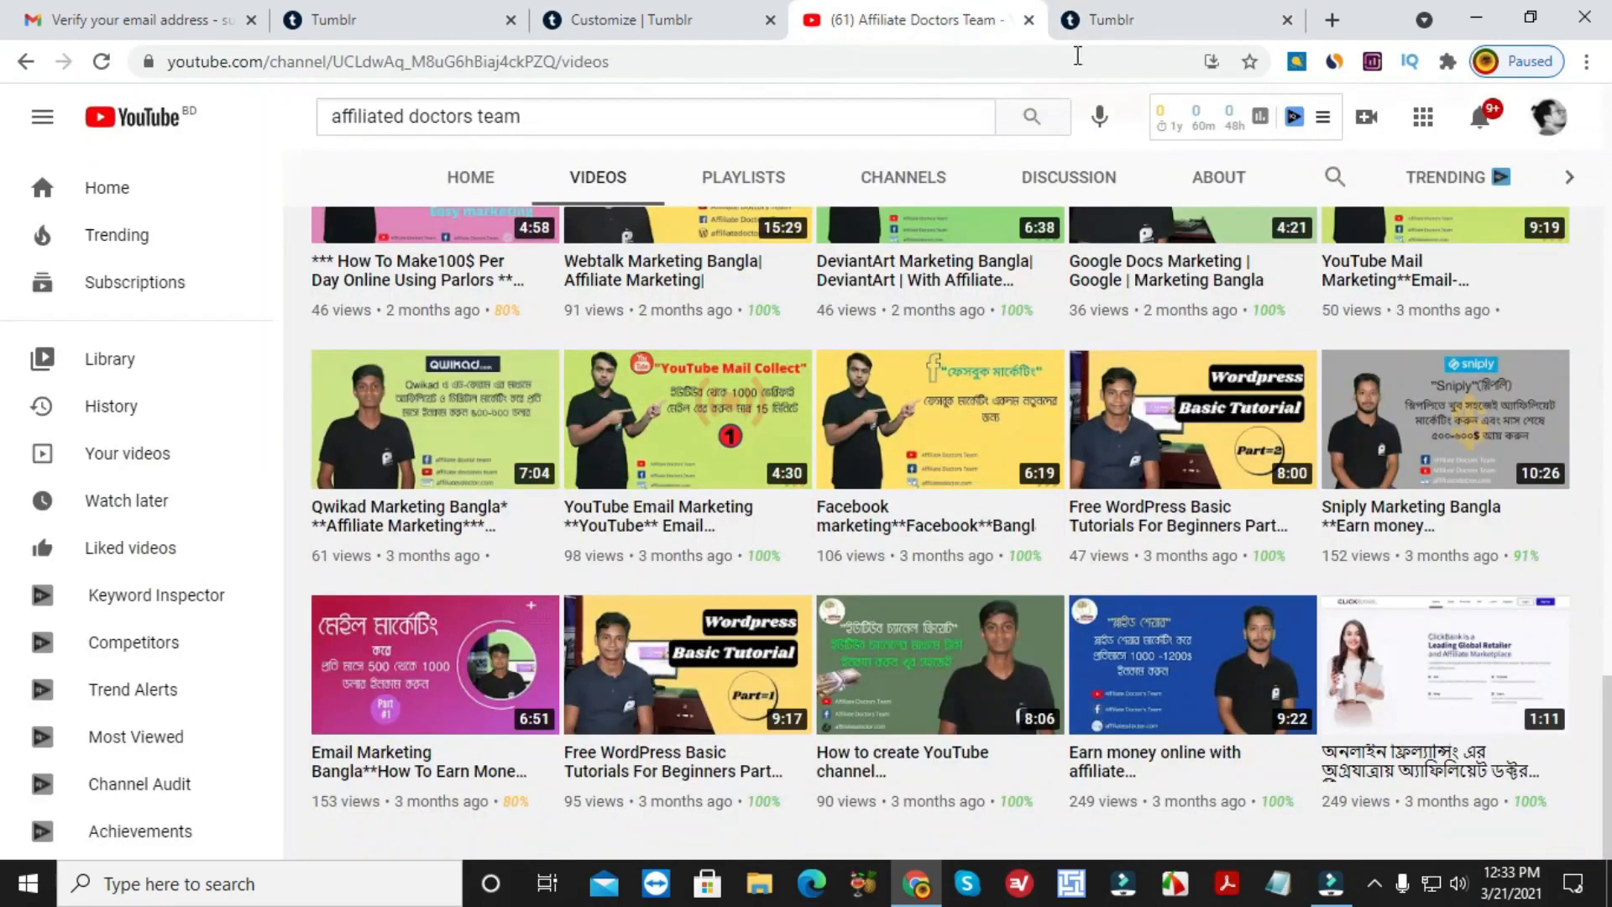